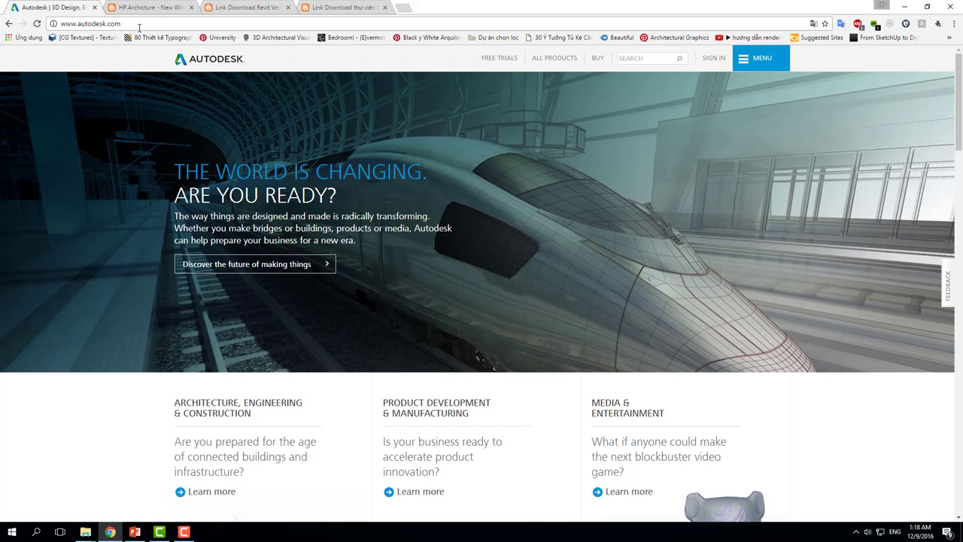
On autodesk.com, list the sign-in choices: Autodesk Account, A360 and Education Community.
left_click(143, 28)
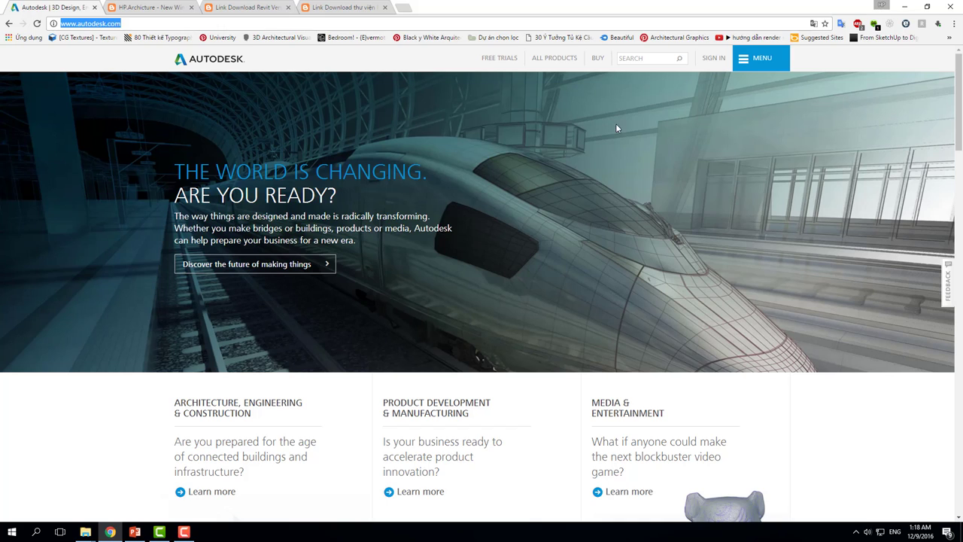
left_click(716, 65)
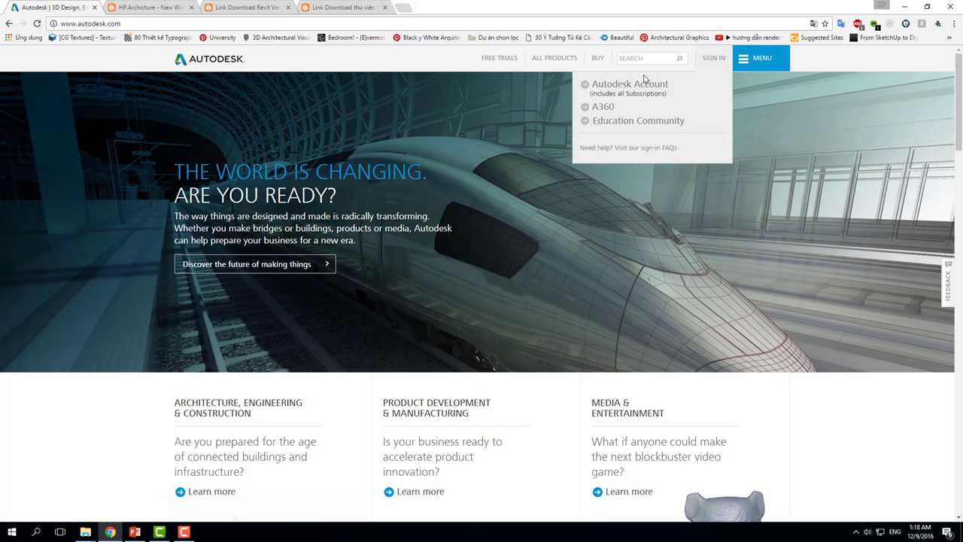
Choose Education Community sign-in and replace the remembered e-mail with the other account's address.
left_click(619, 122)
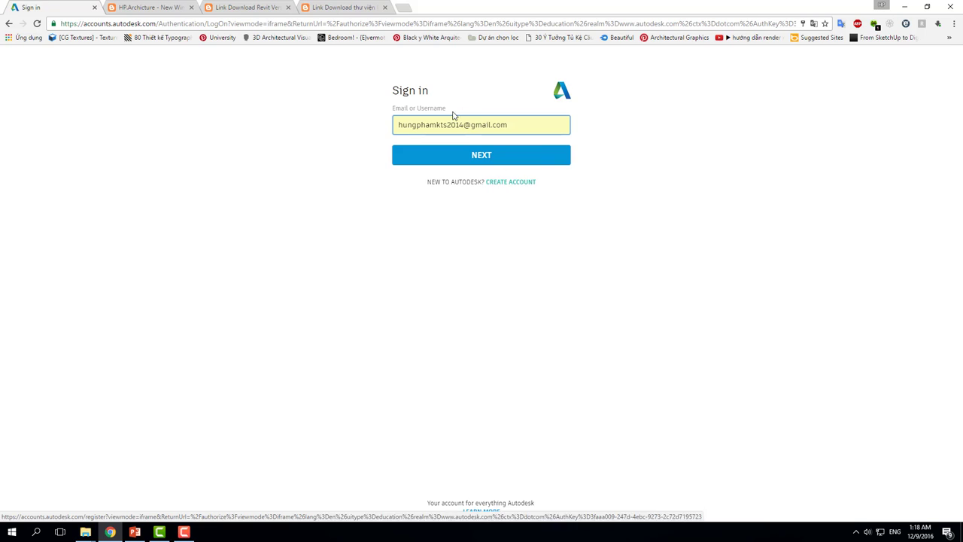
left_click_drag(527, 126, 364, 125)
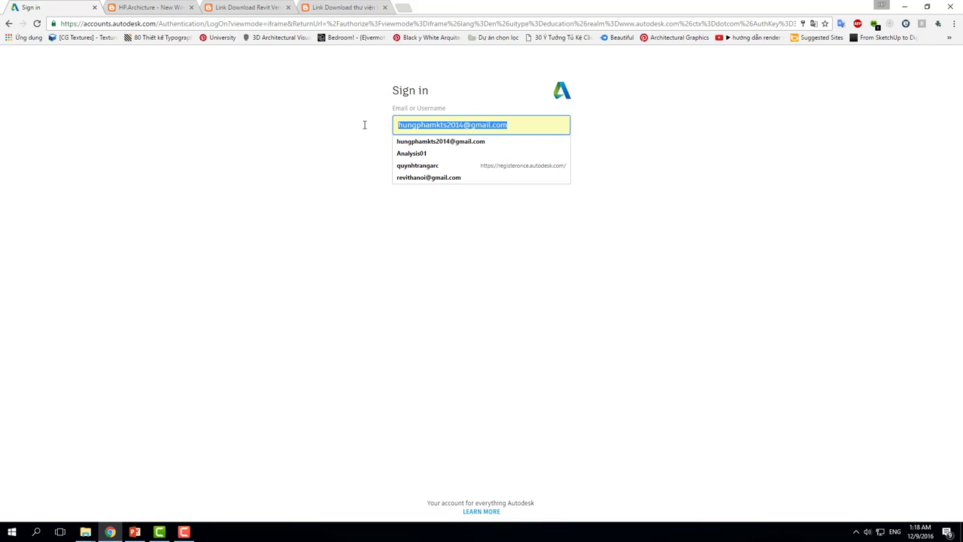
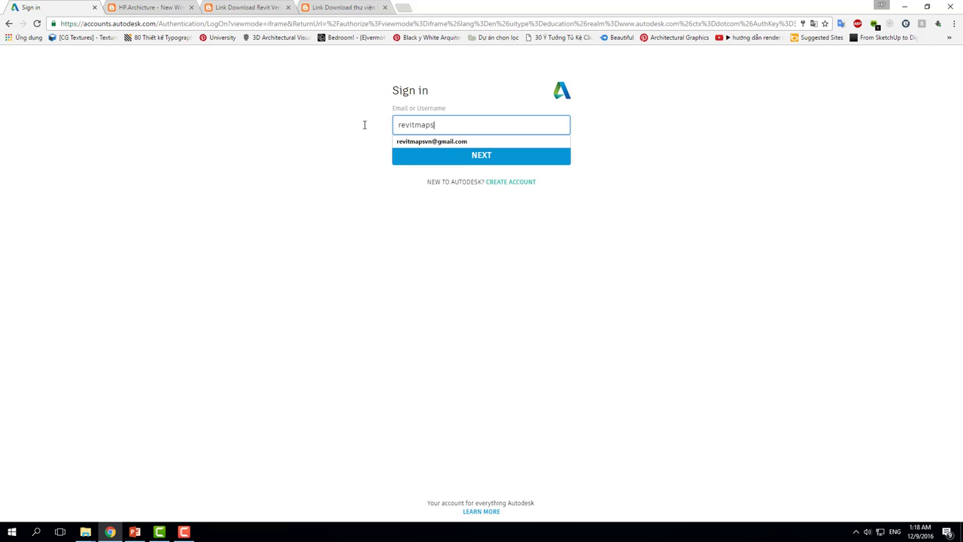
left_click(466, 156)
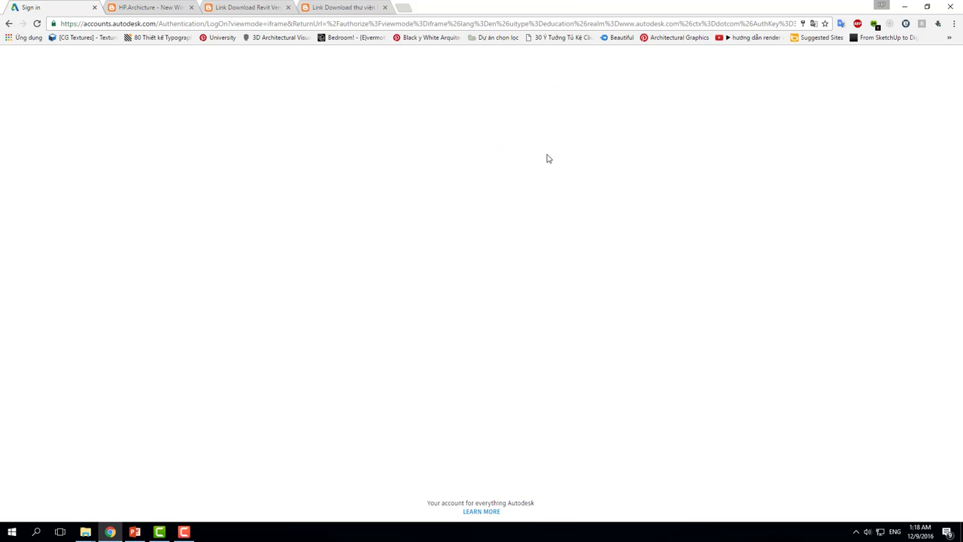
Replace the saved password with the account password, check it, and sign in.
double_click(462, 165)
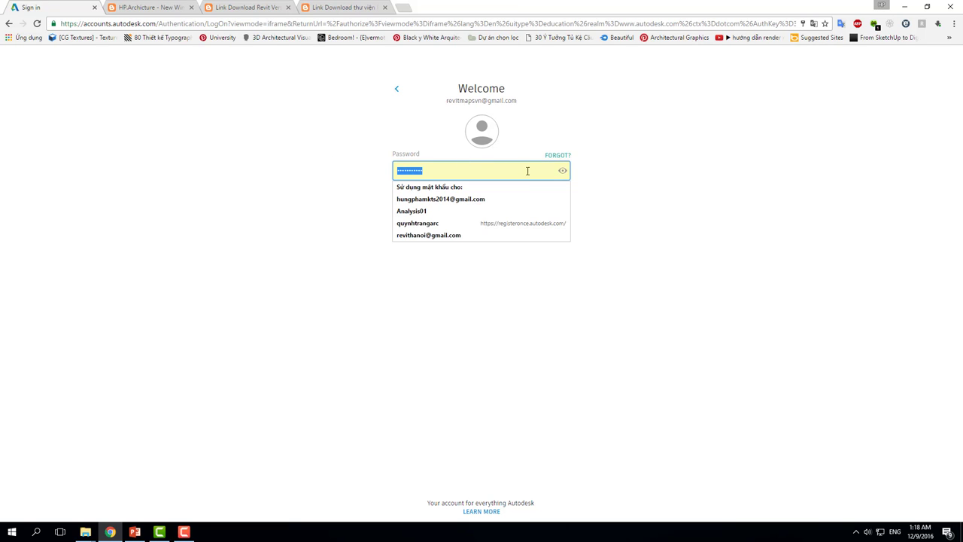
left_click(564, 170)
left_click(595, 196)
left_click(563, 171)
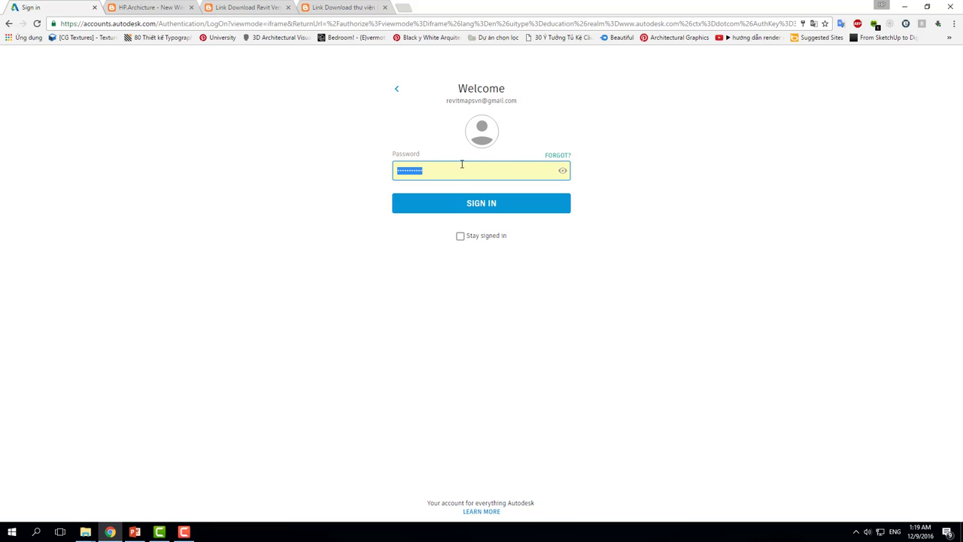
double_click(462, 162)
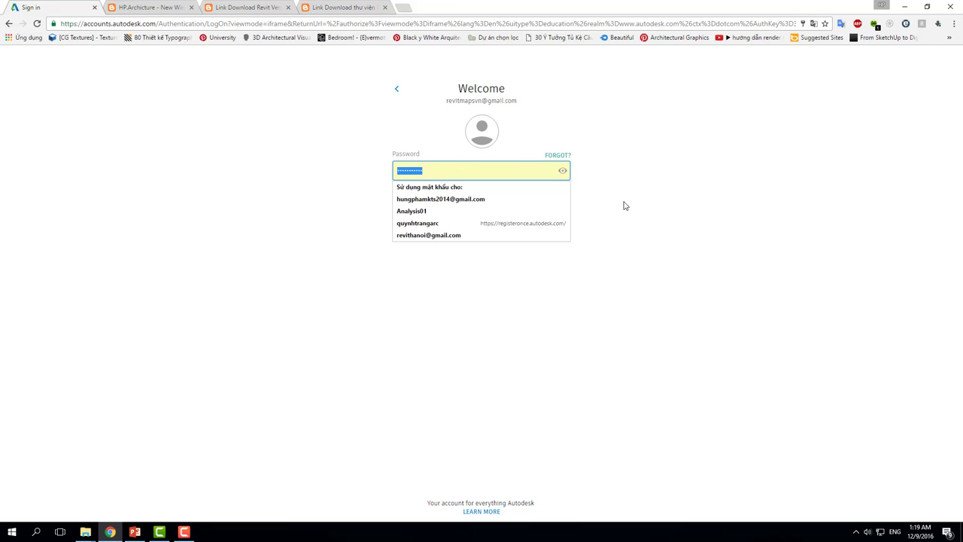
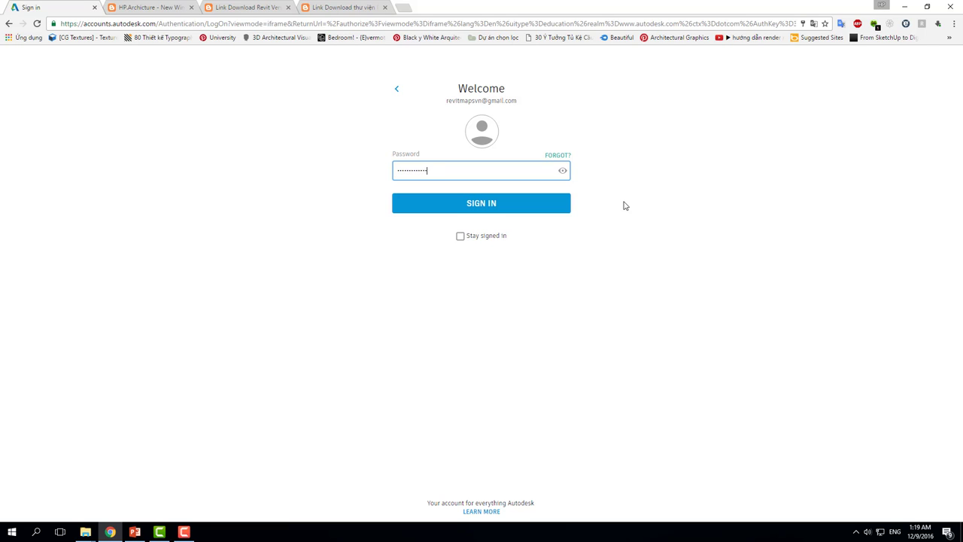
left_click(562, 171)
left_click(561, 172)
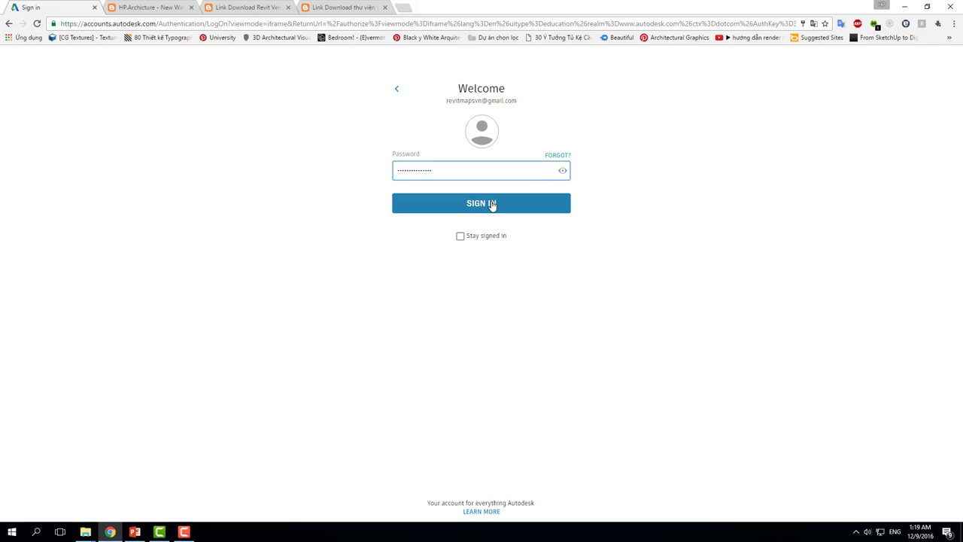
left_click(491, 203)
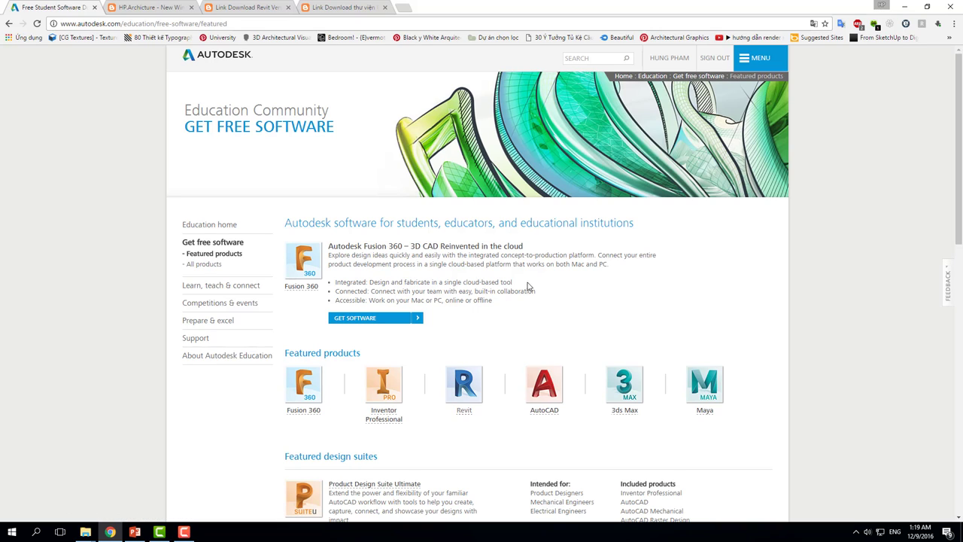
Scroll through the Education Community featured products list.
scroll(623, 243, "down", 1)
scroll(407, 178, "up", 1)
scroll(641, 401, "down", 1)
scroll(456, 313, "down", 3)
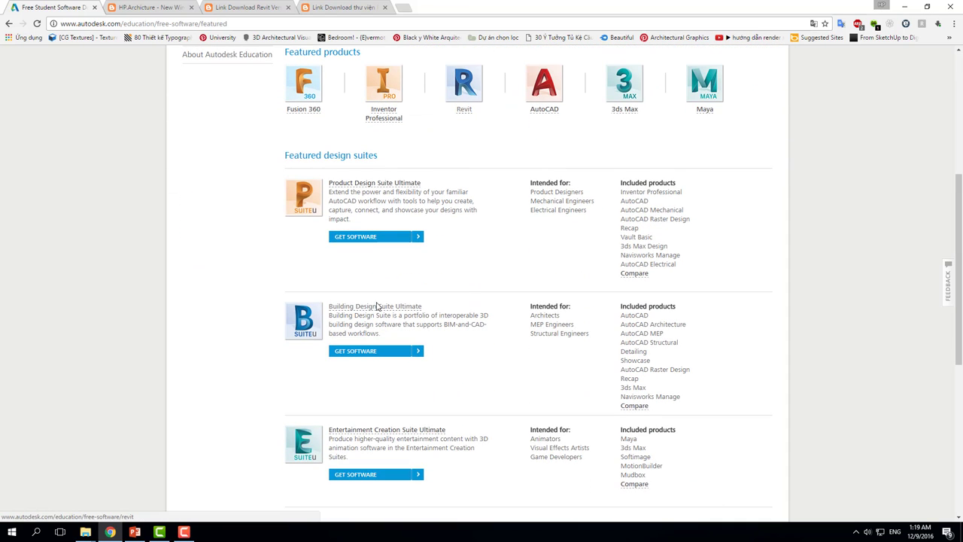
scroll(512, 316, "up", 3)
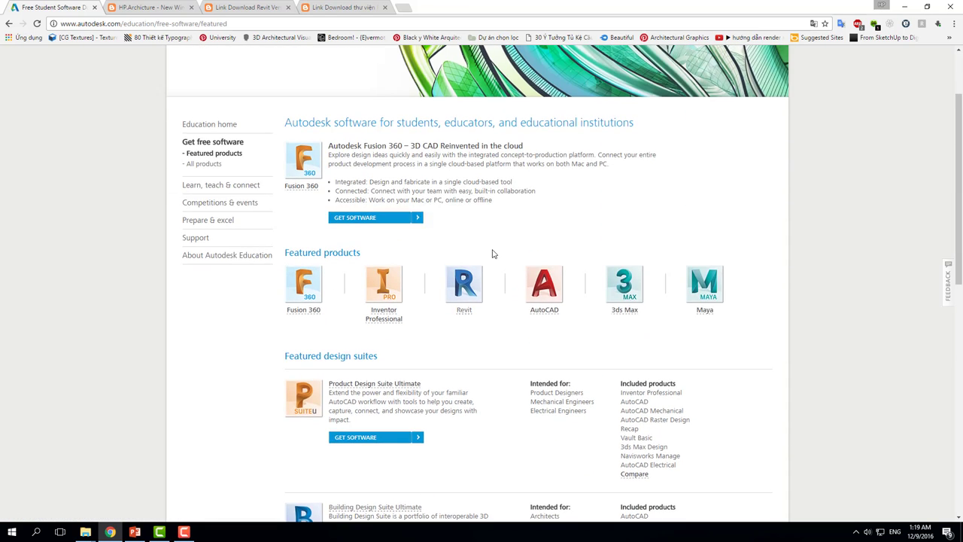
scroll(492, 253, "up", 1)
Browse the All products list of free software.
left_click(197, 265)
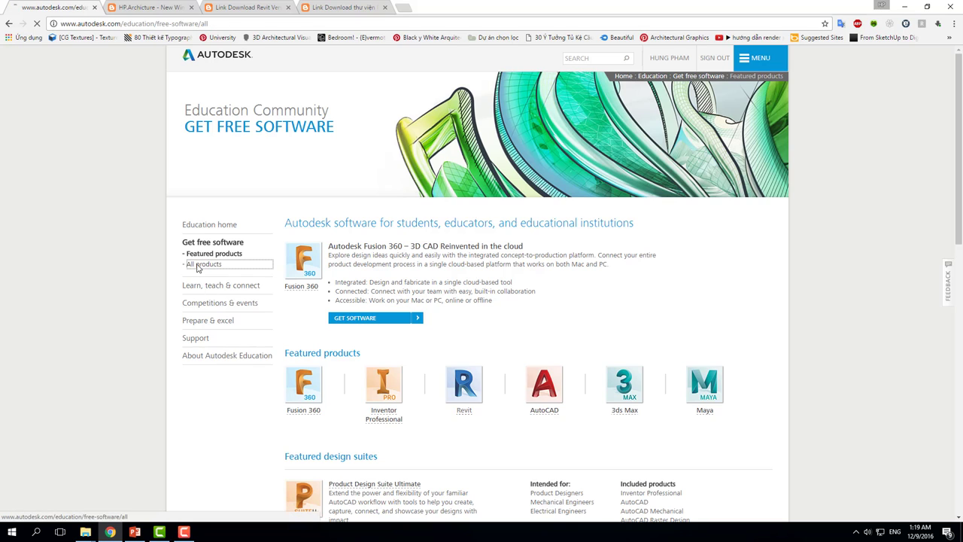
scroll(484, 262, "down", 2)
scroll(540, 321, "down", 1)
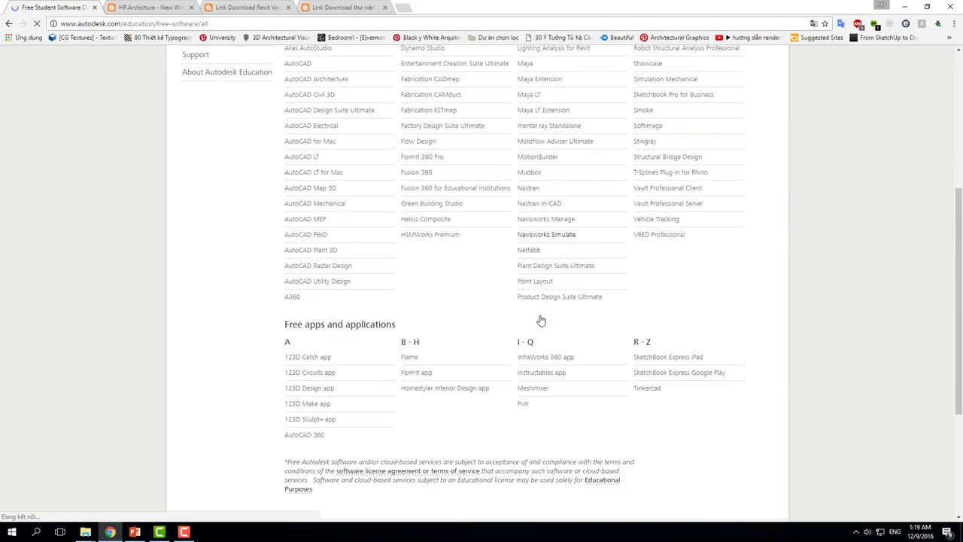
scroll(451, 301, "up", 2)
scroll(365, 279, "up", 2)
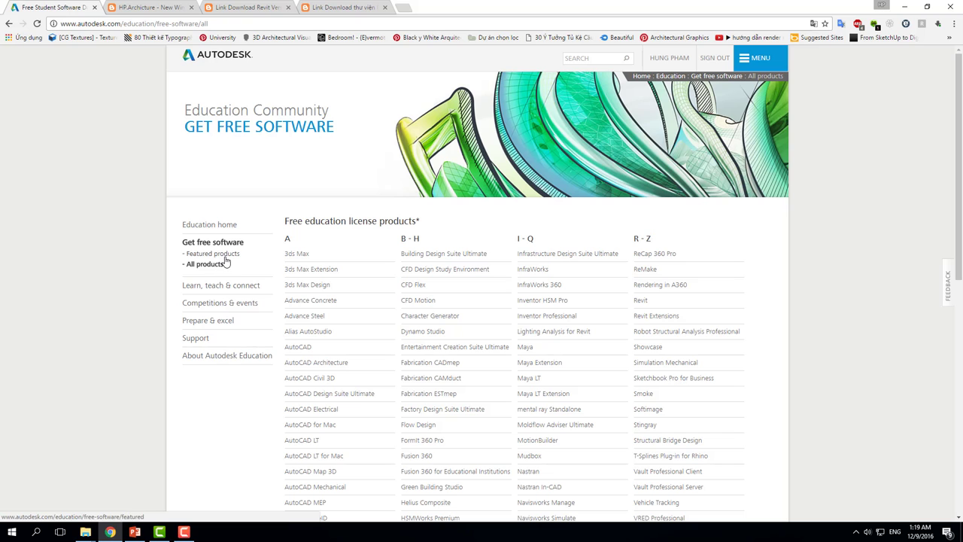
scroll(667, 376, "down", 2)
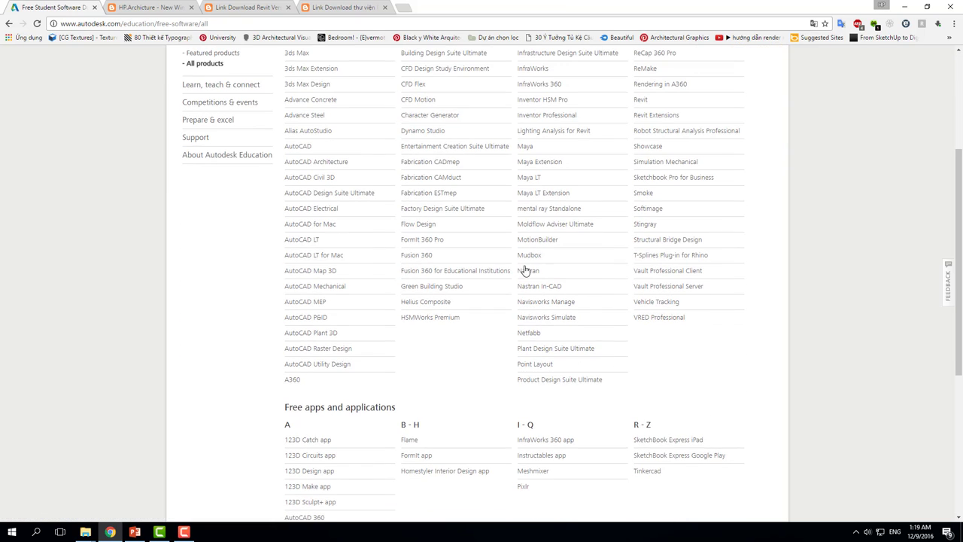
scroll(451, 210, "up", 2)
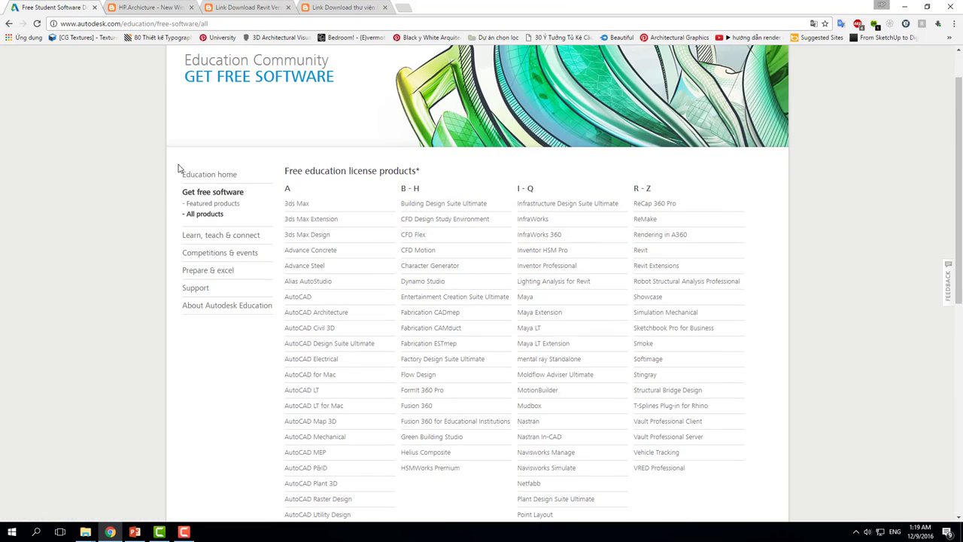
Return to Featured products and open the free Revit download page.
left_click(192, 204)
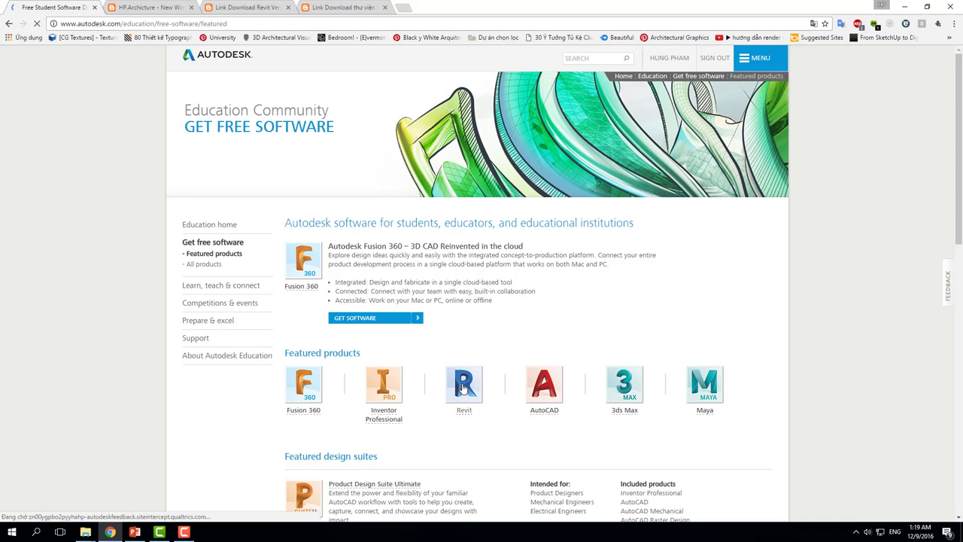
scroll(464, 388, "down", 1)
left_click(474, 343)
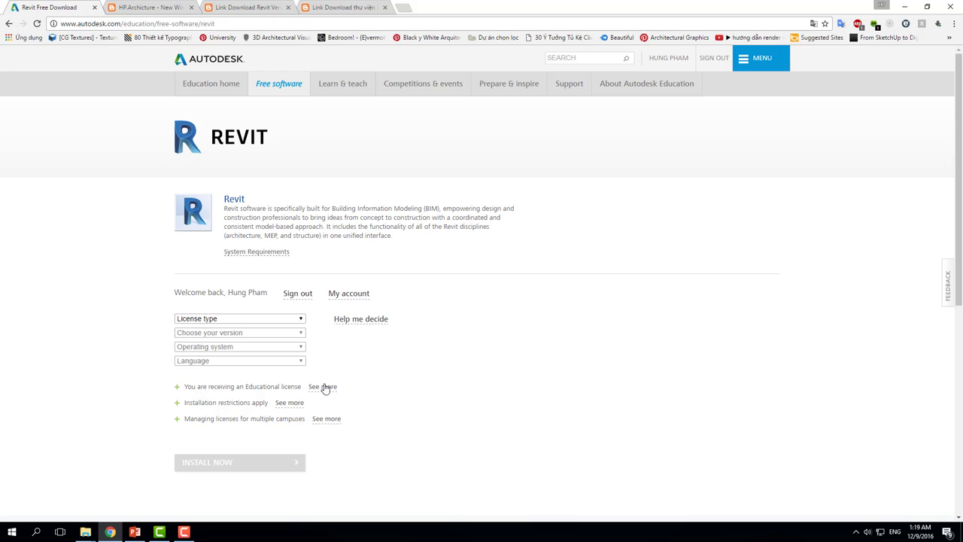
Set the licence type to Personal or individual use.
left_click(224, 322)
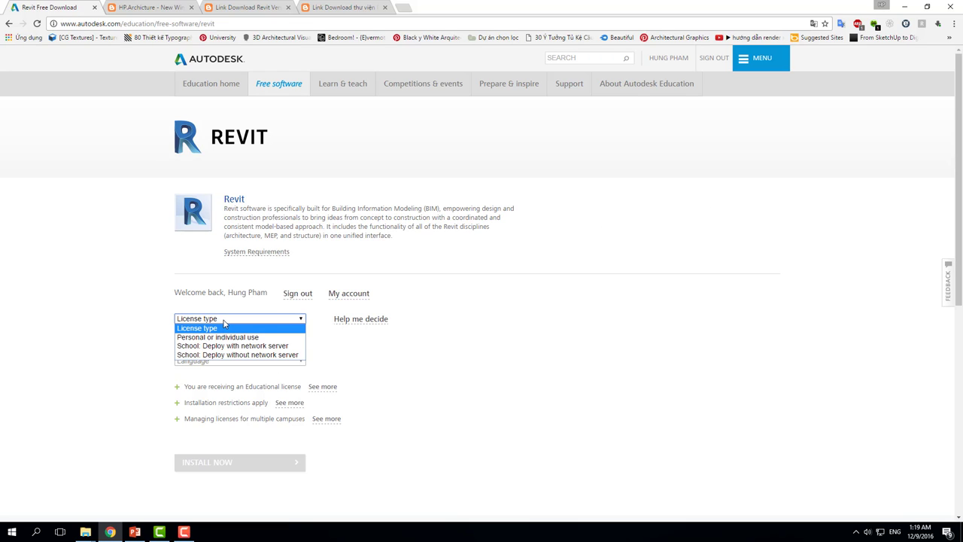
left_click(403, 343)
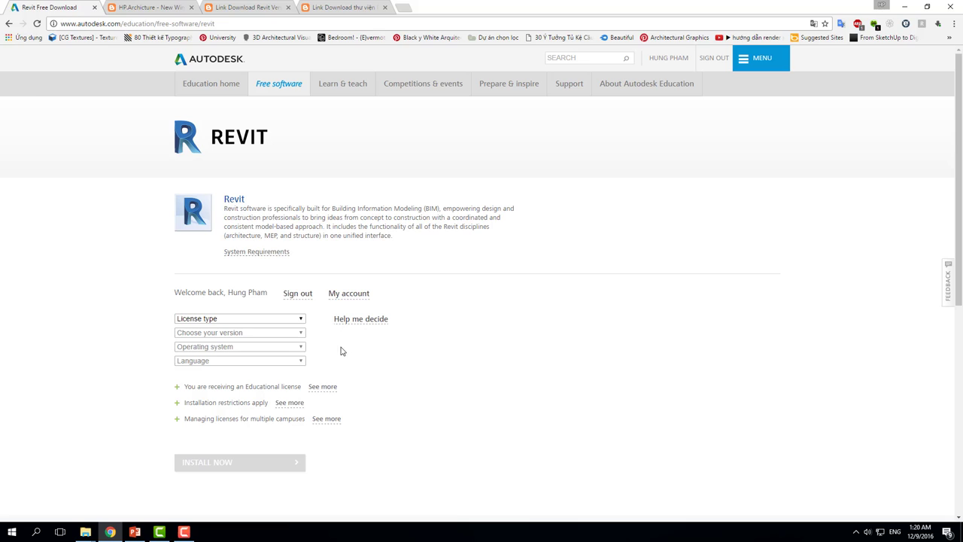
left_click(254, 319)
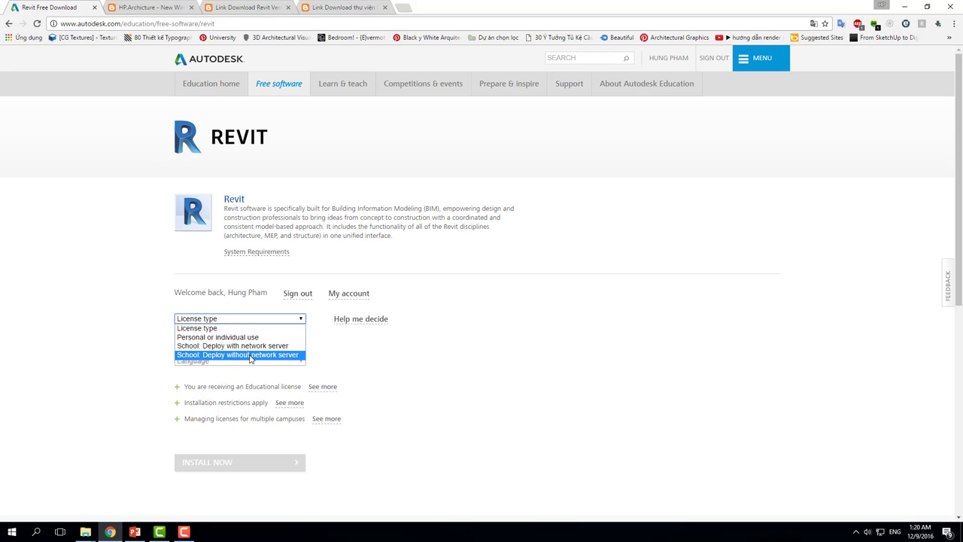
left_click(253, 346)
left_click(256, 322)
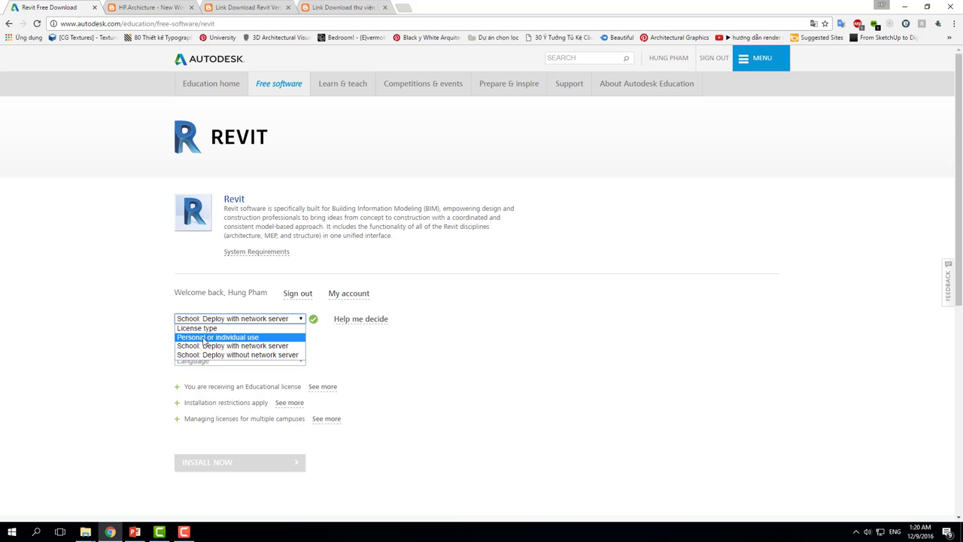
left_click(226, 338)
Try out the Revit 2015, 2016 and 2014 versions and the Windows operating system option.
left_click(232, 336)
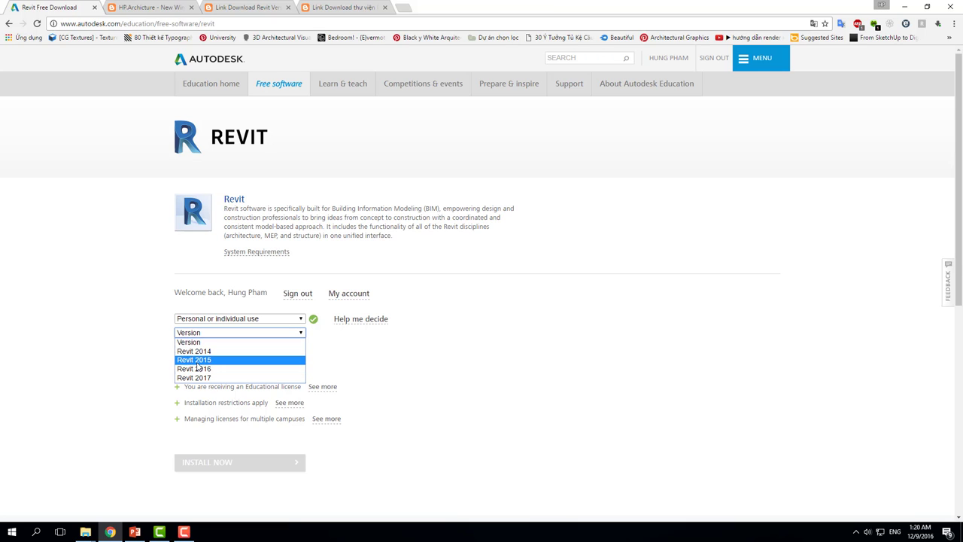
left_click(222, 359)
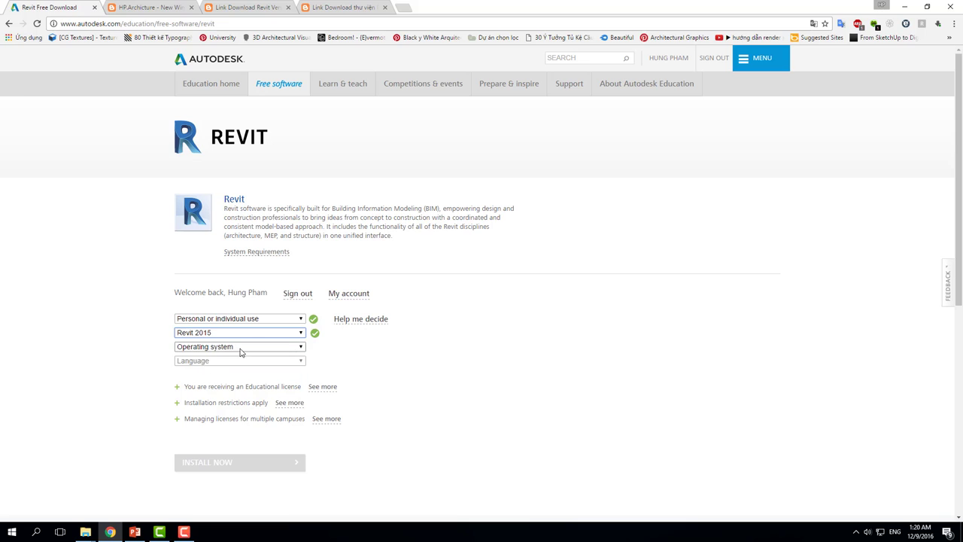
left_click(248, 333)
left_click(227, 368)
left_click(225, 335)
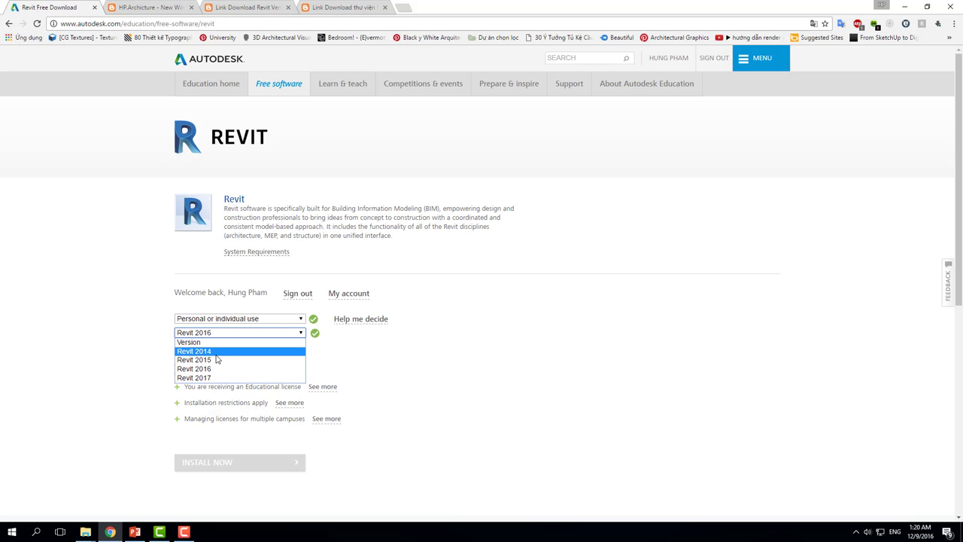
left_click(215, 355)
left_click(270, 349)
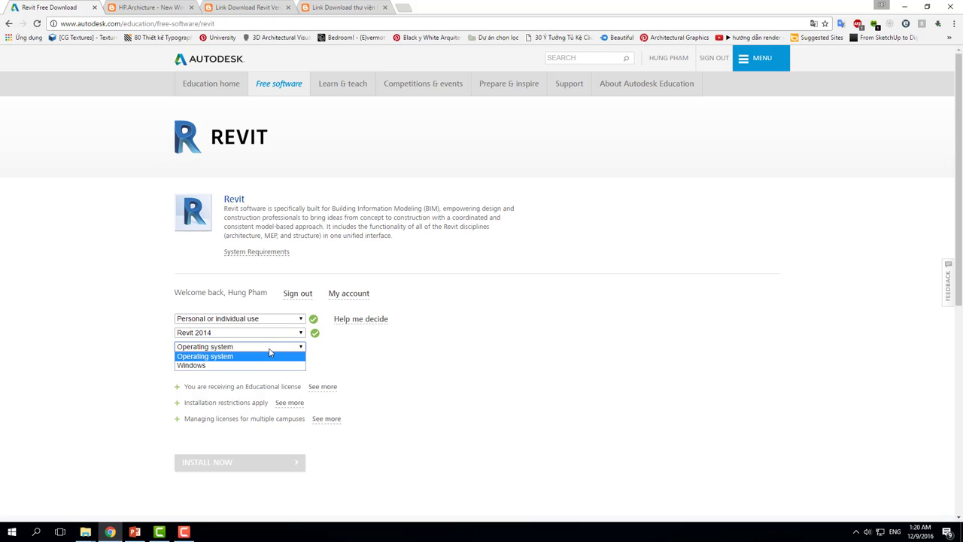
left_click(254, 364)
left_click(255, 336)
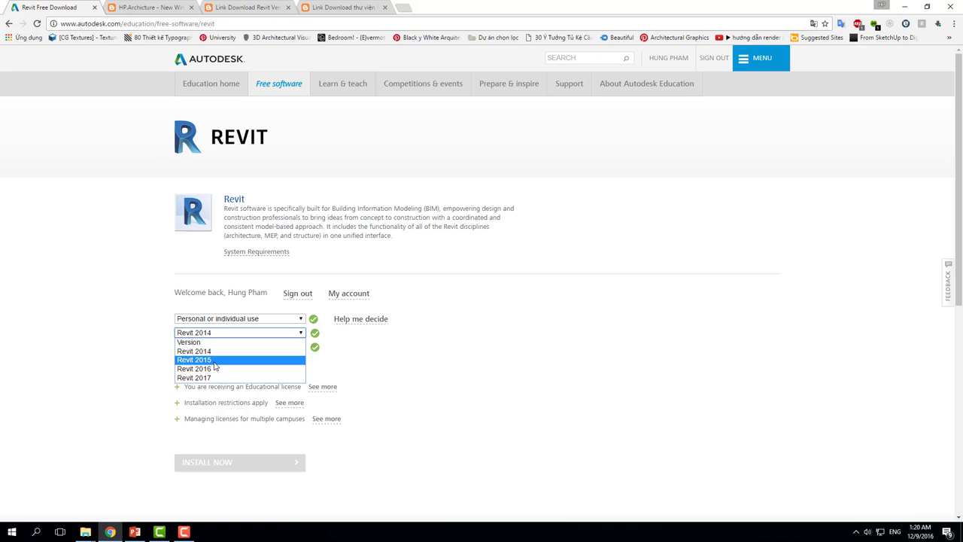
left_click(343, 367)
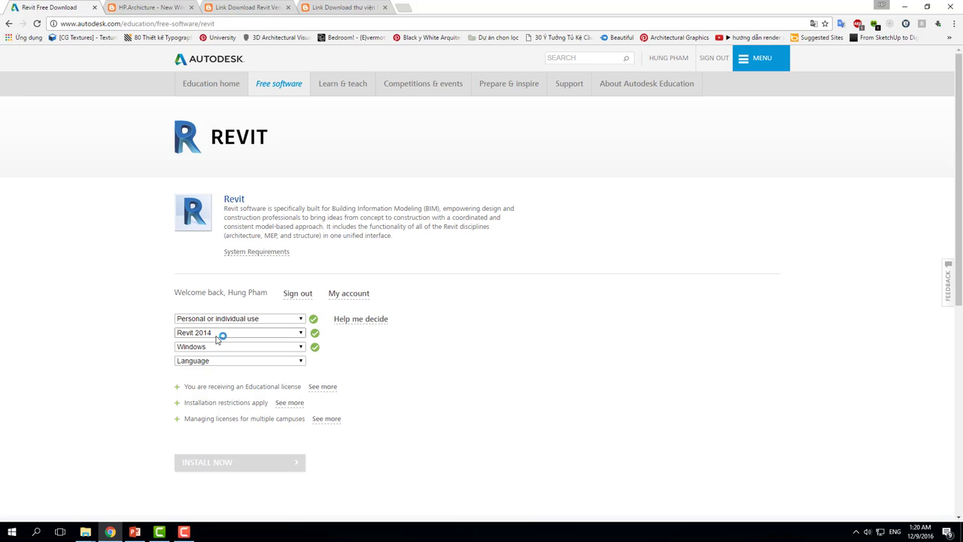
Choose Revit 2016, Windows 64-bit and English to load the licence details.
left_click(219, 334)
left_click(214, 367)
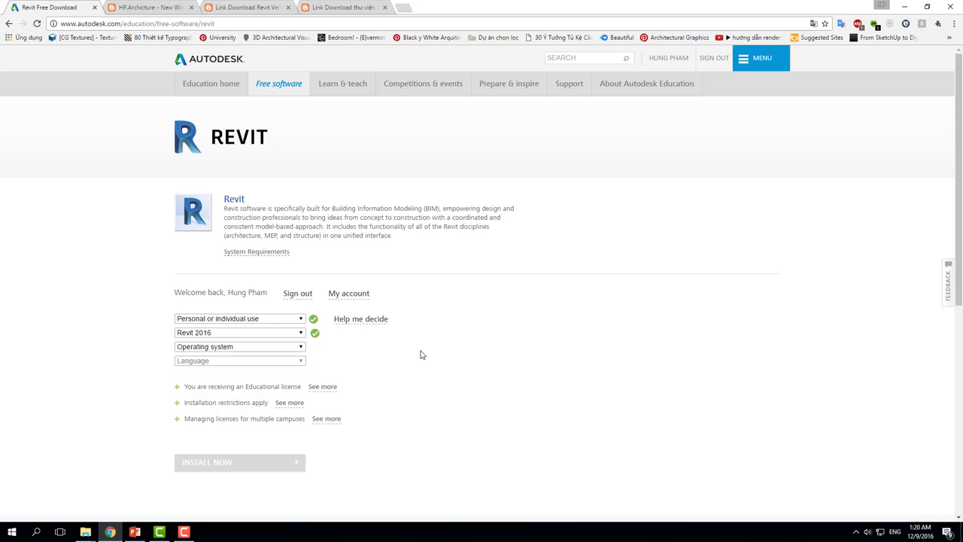
left_click(224, 347)
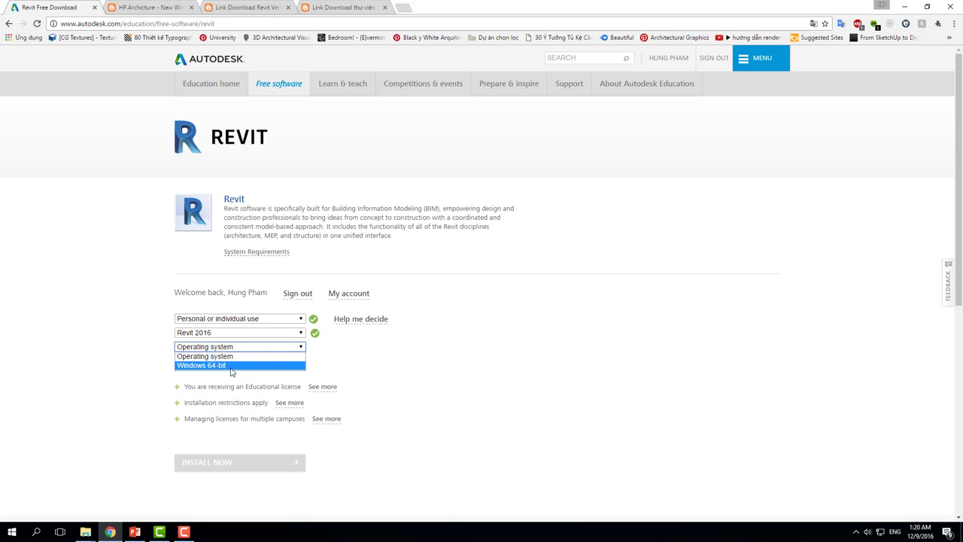
left_click(229, 366)
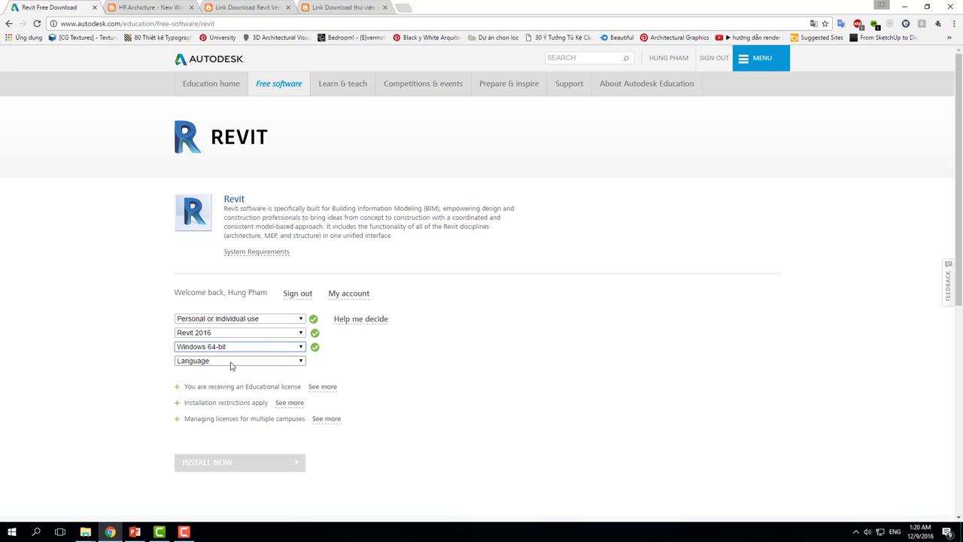
left_click(231, 362)
left_click(203, 389)
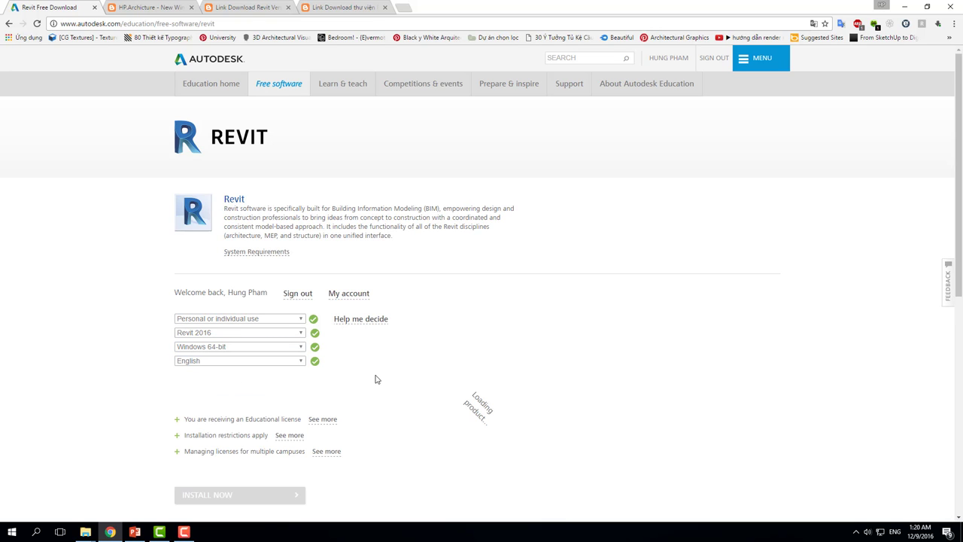
scroll(374, 379, "down", 3)
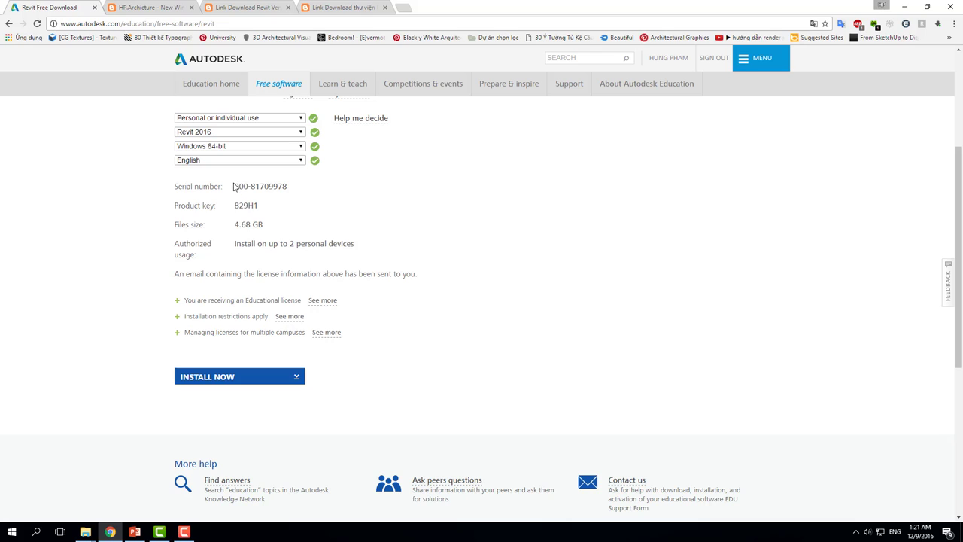
mouse_move(234, 186)
left_mouse_down()
mouse_move(312, 198)
mouse_move(242, 185)
left_mouse_up()
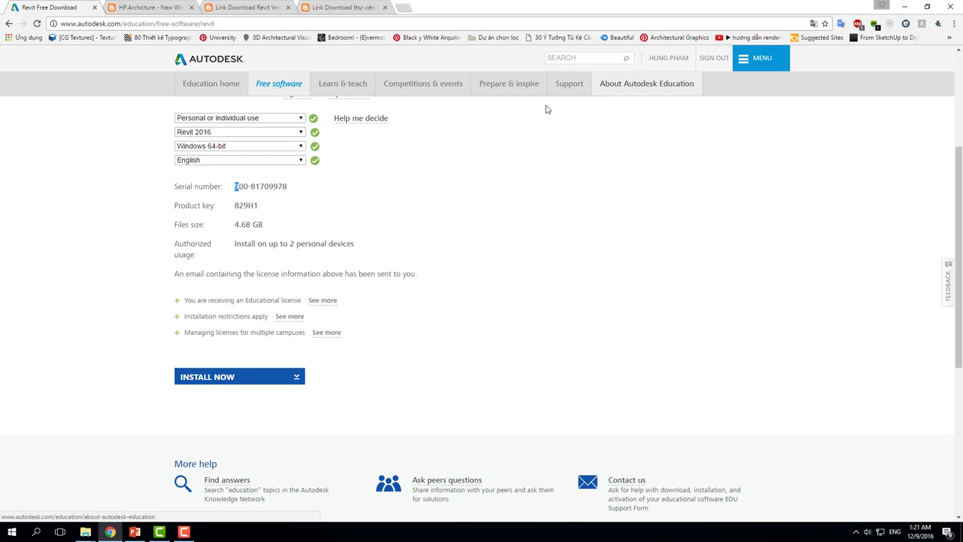
left_click_drag(259, 207, 230, 185)
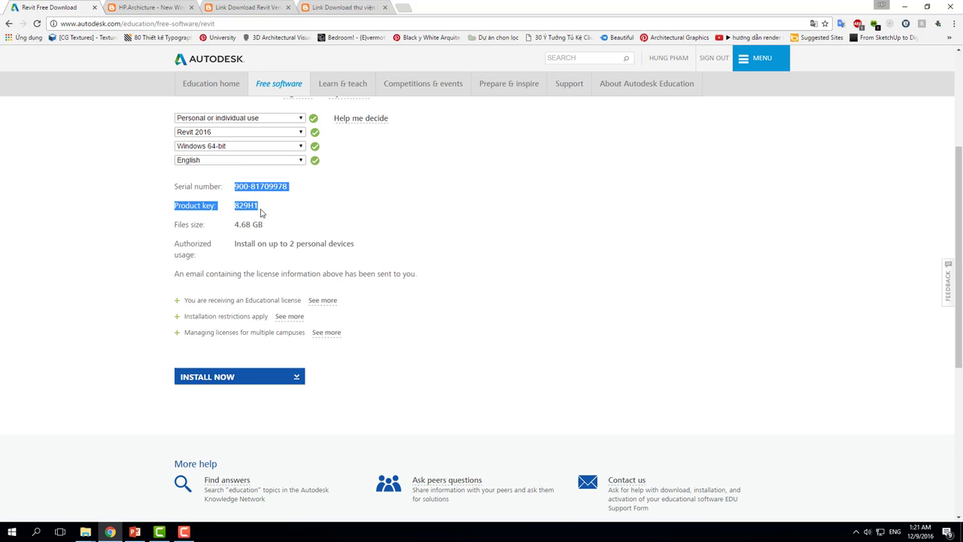
scroll(263, 218, "up", 2)
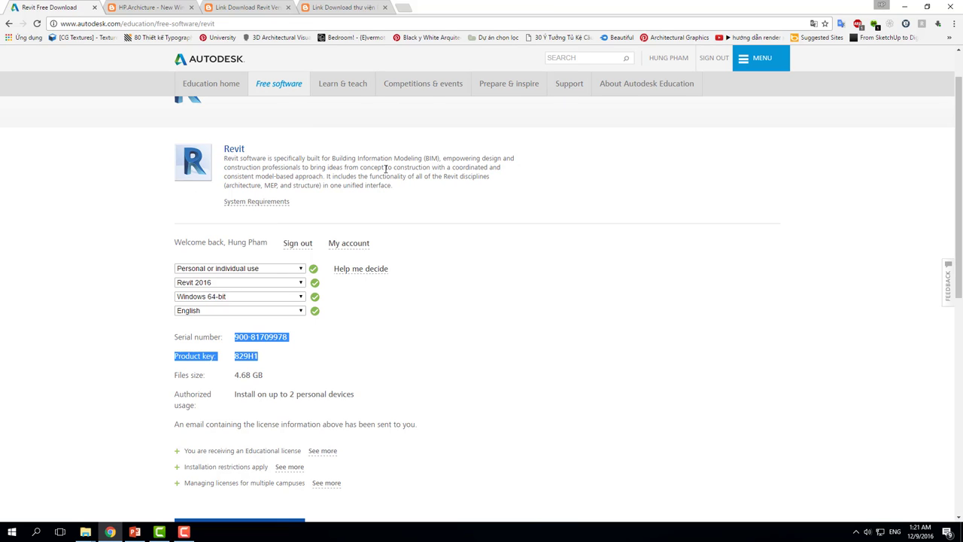
left_click(253, 272)
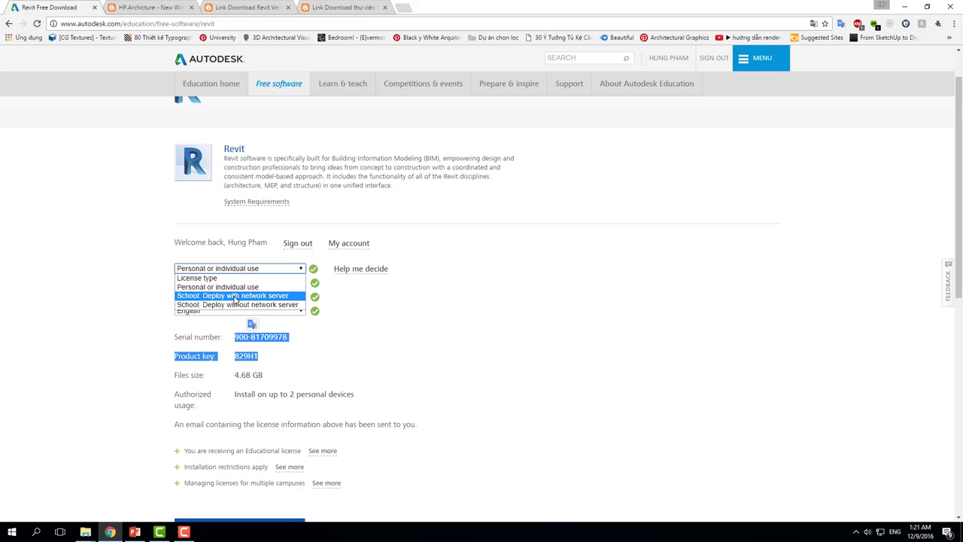
left_click(401, 307)
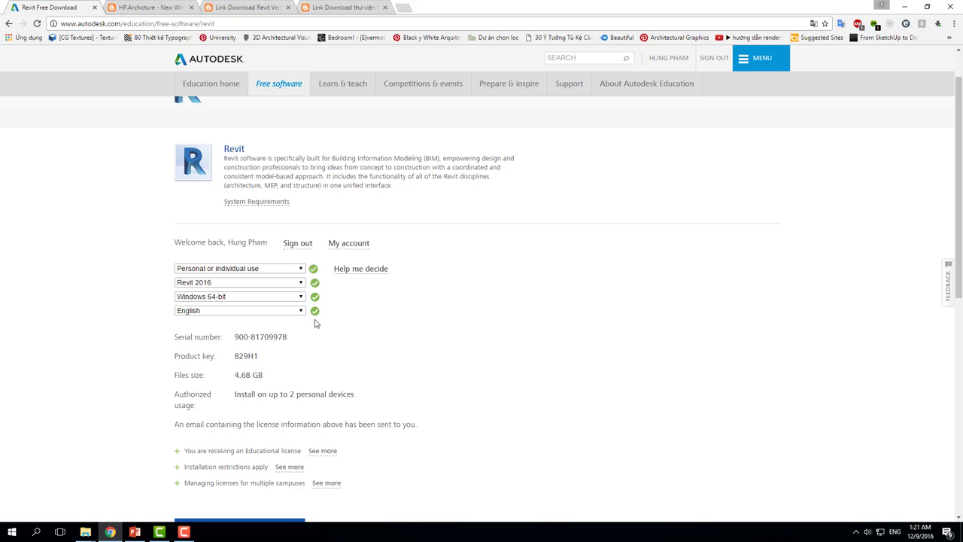
scroll(315, 323, "down", 2)
scroll(315, 323, "down", 1)
left_click_drag(234, 192, 272, 201)
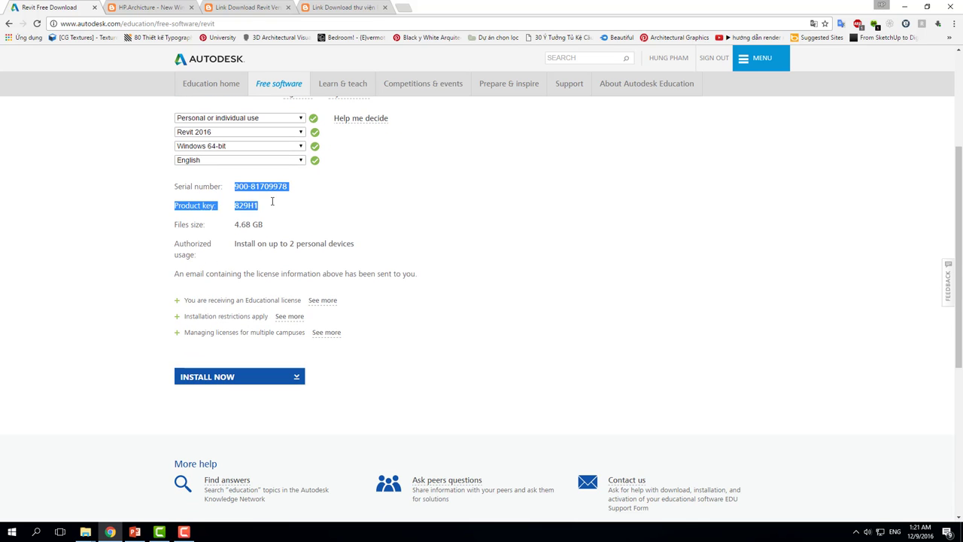
left_click(283, 213)
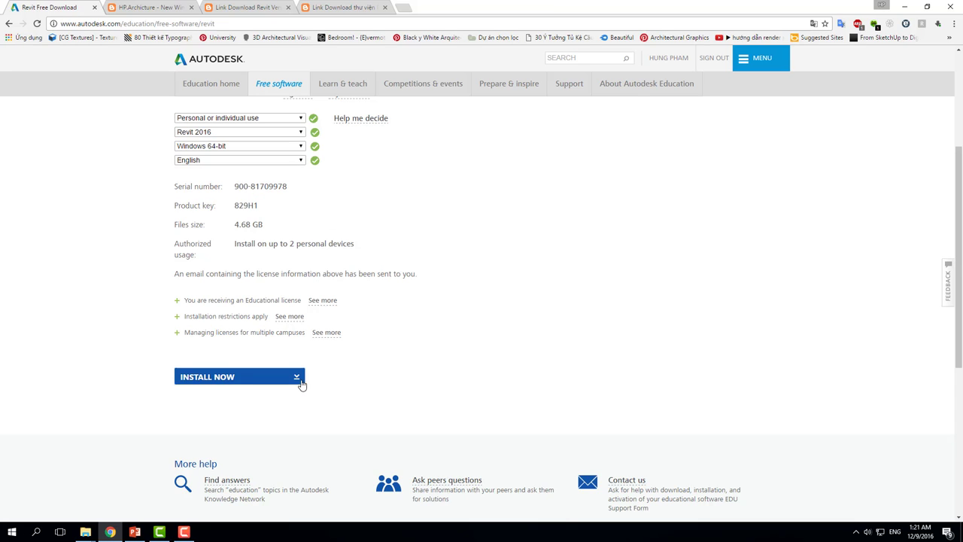
Try Install Now, close the licence agreement unaccepted, and reopen the install method list.
left_click(298, 379)
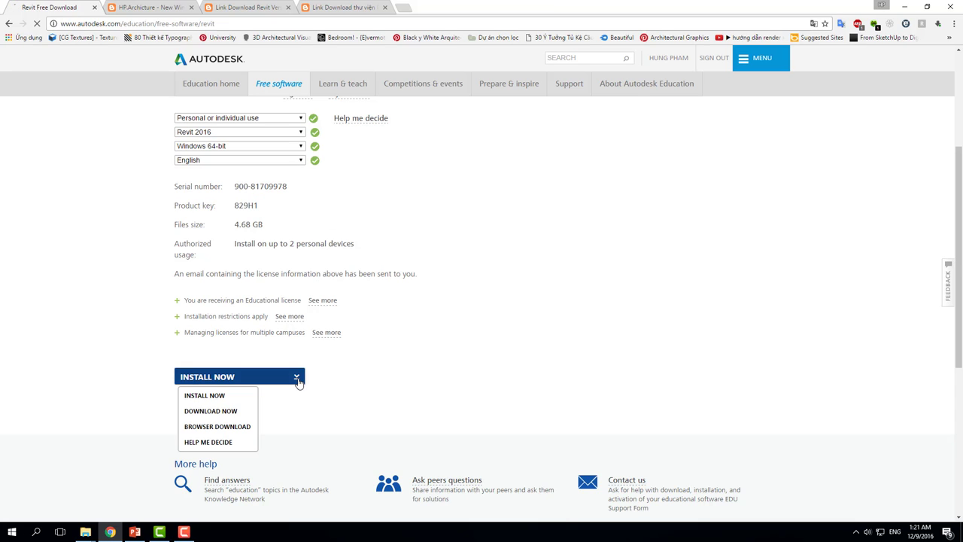
left_click(221, 403)
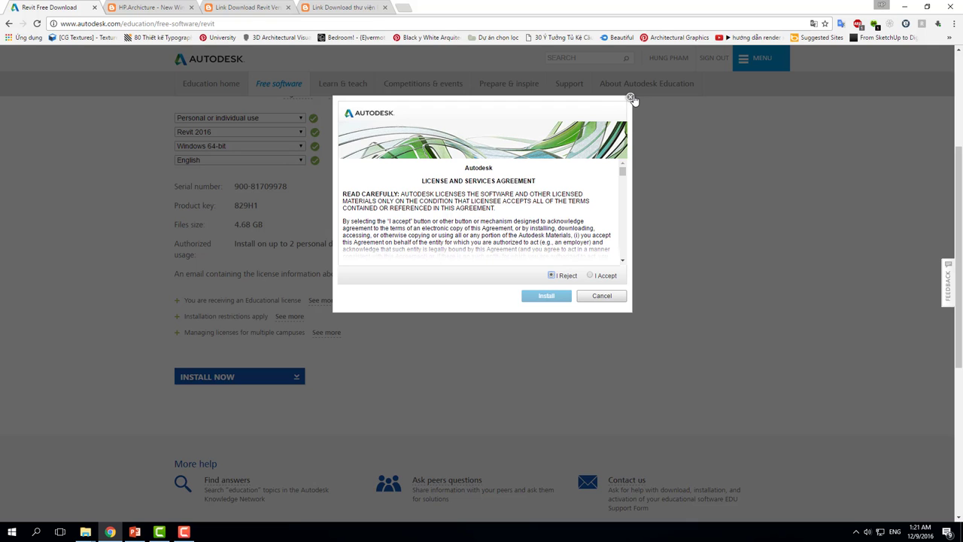
left_click(630, 98)
left_click(300, 376)
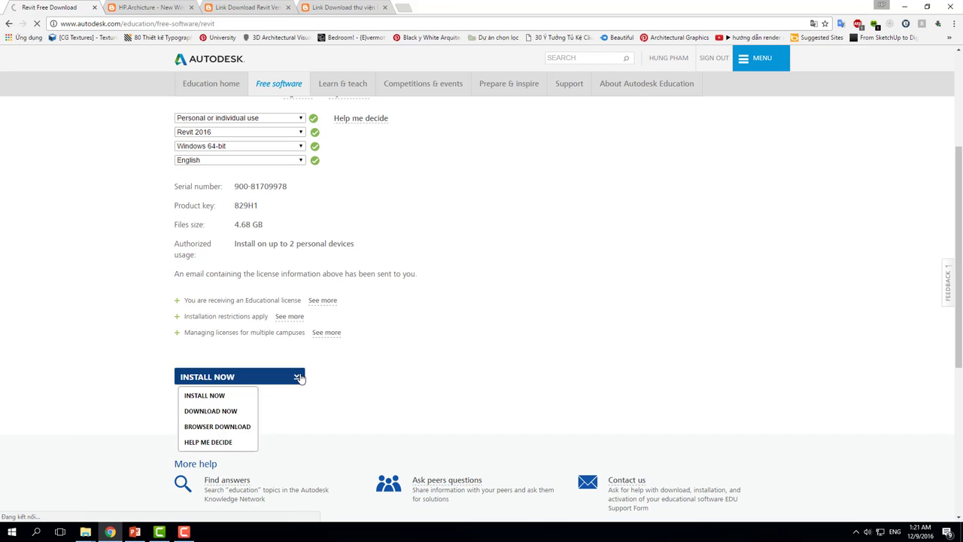
Browser-download the 1.96 GB Autodesk_Revit_2016_English_Win_64bit installer via IDM and dismiss its warning.
left_click(239, 433)
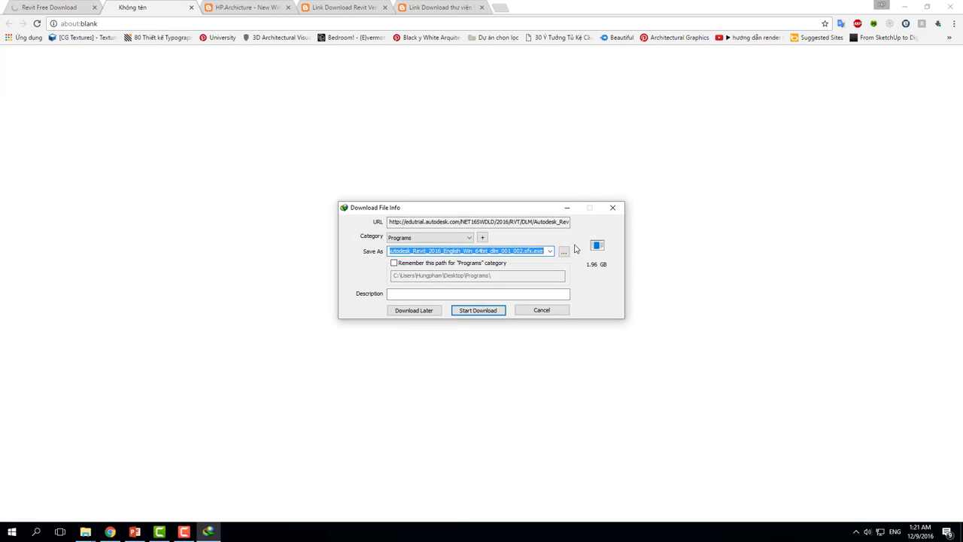
left_click(500, 252)
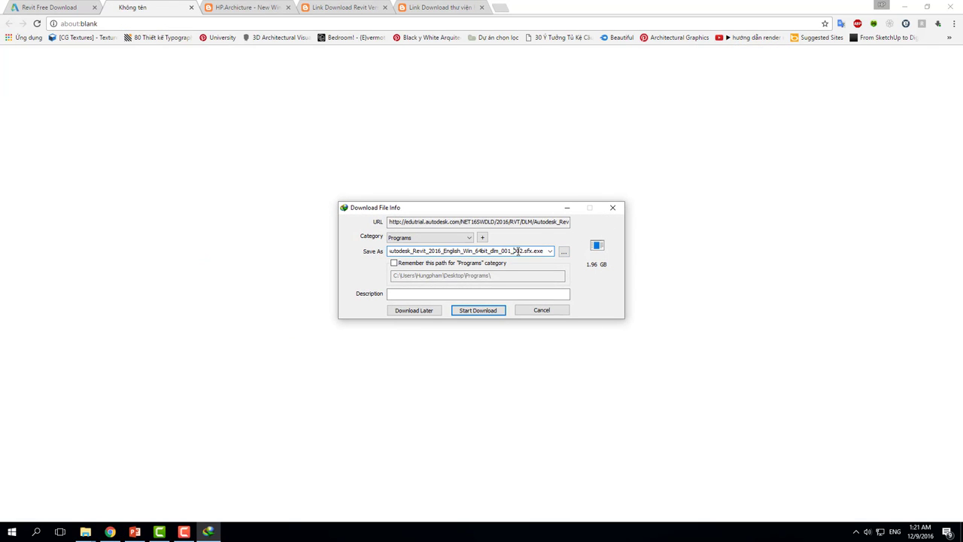
left_click_drag(513, 251, 543, 250)
left_click_drag(429, 251, 571, 252)
left_click(512, 253)
left_click(614, 207)
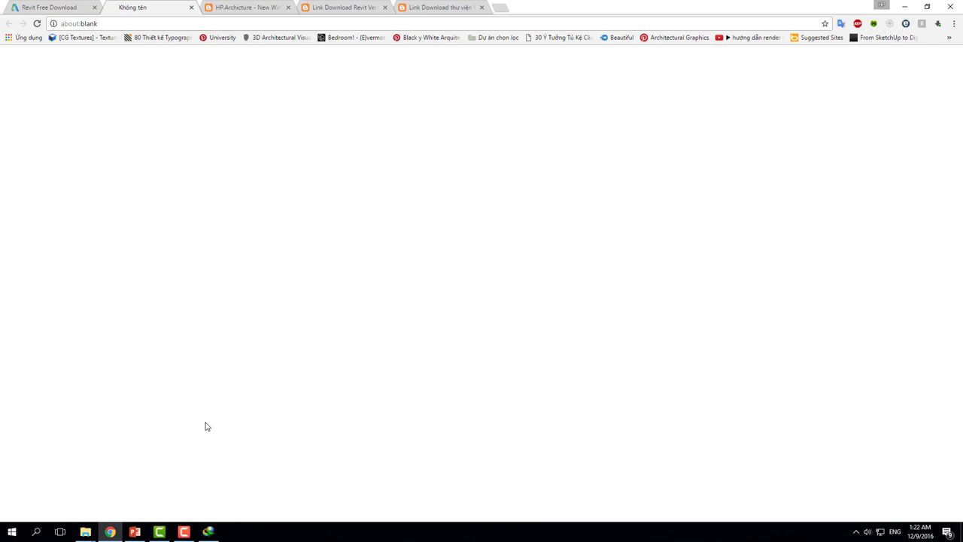
left_click(208, 531)
left_click(573, 300)
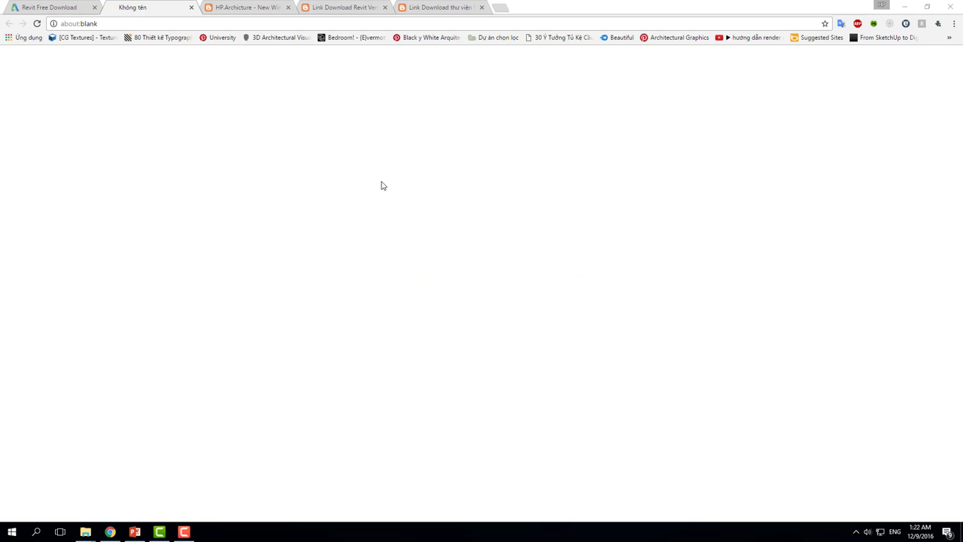
Switch to the HP.Architecture blog, reload it and scroll through its home page.
left_click(87, 4)
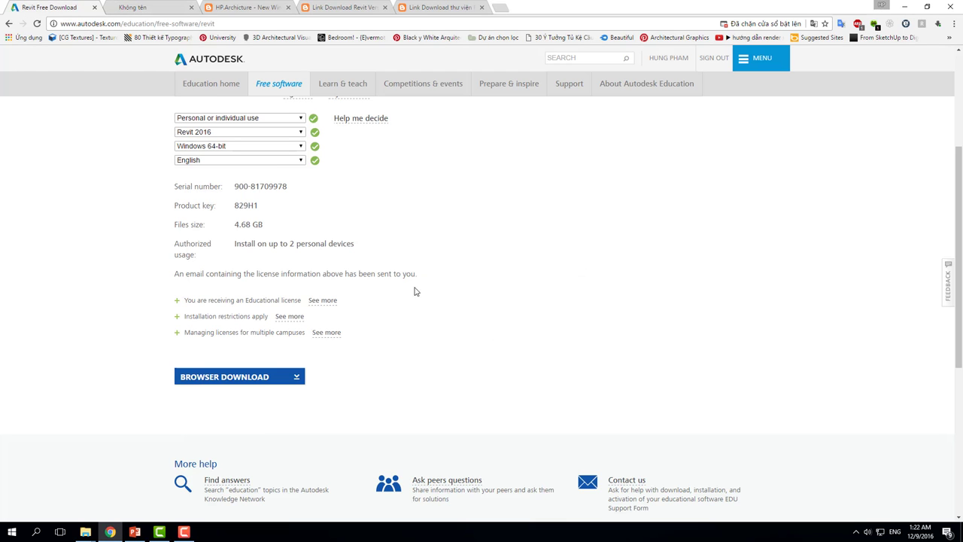
left_click(251, 6)
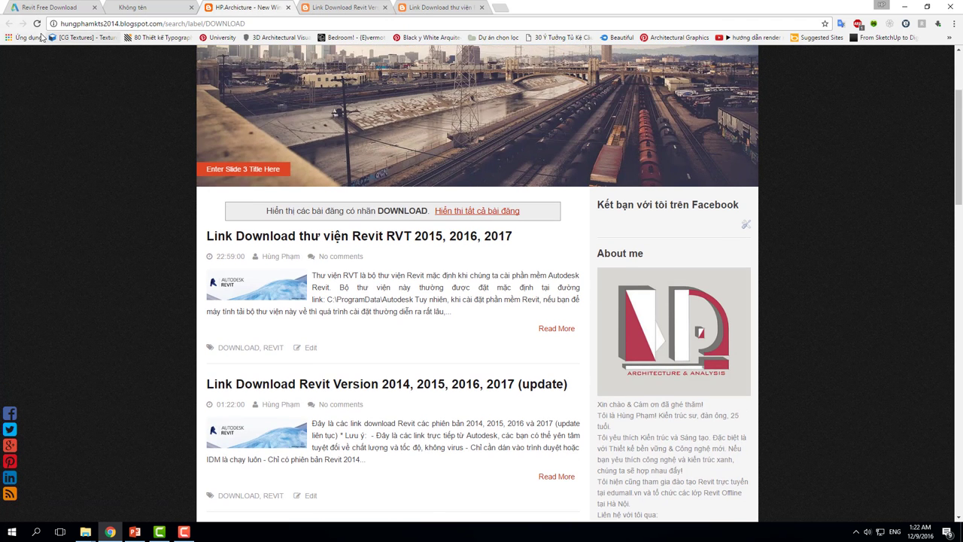
left_click(37, 23)
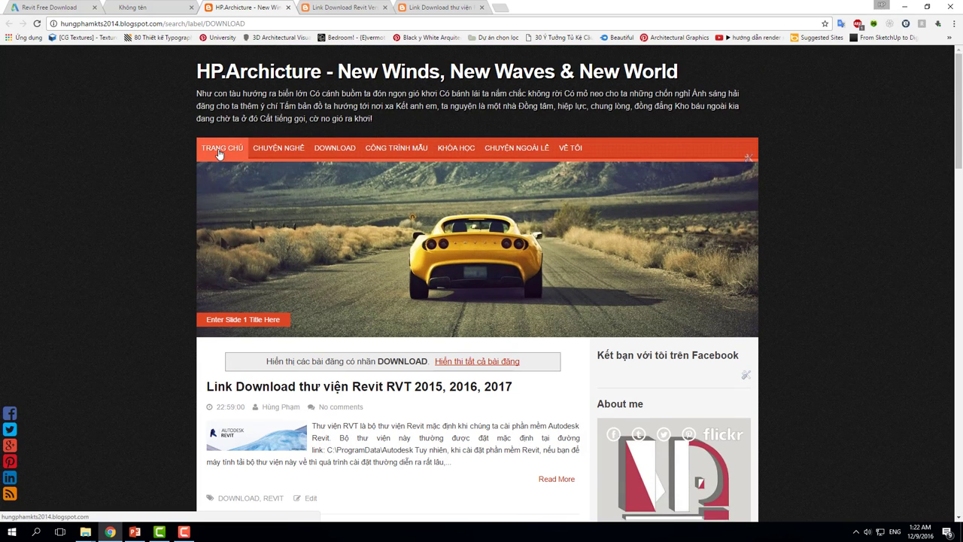
left_click(220, 154)
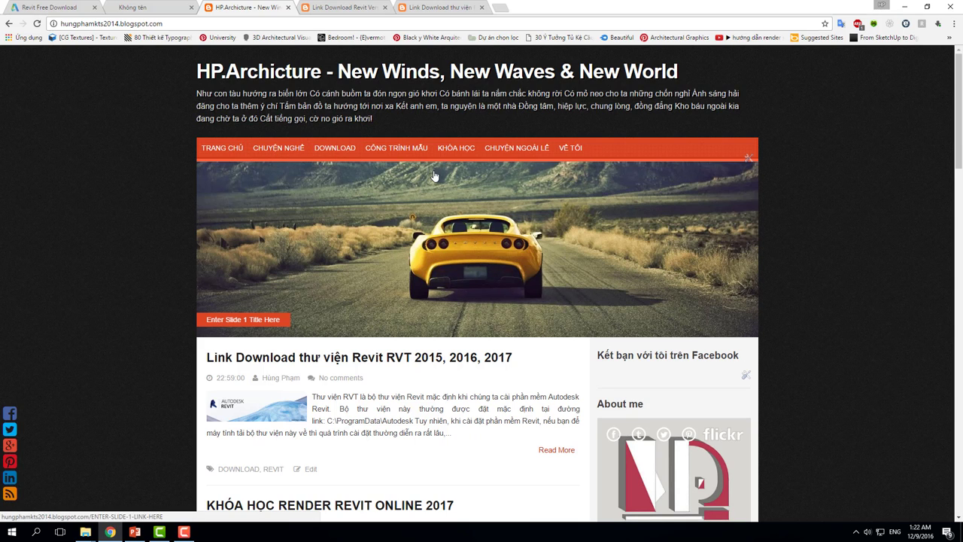
scroll(450, 173, "down", 1)
scroll(451, 189, "down", 2)
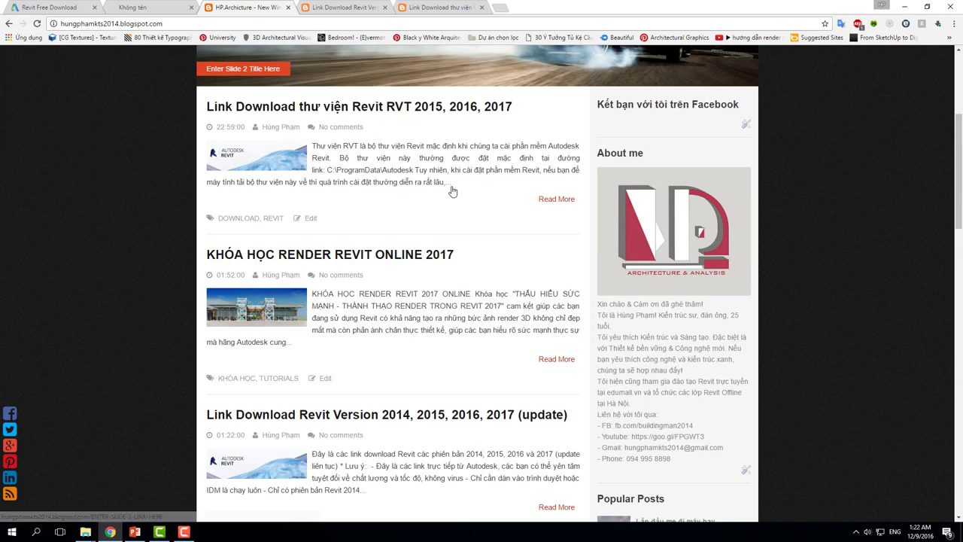
scroll(455, 255, "down", 2)
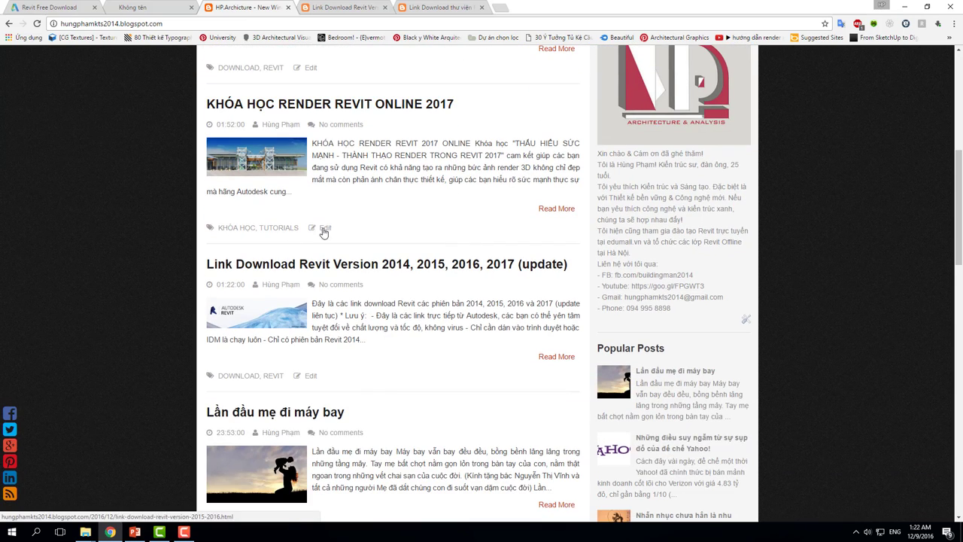
scroll(411, 361, "down", 3)
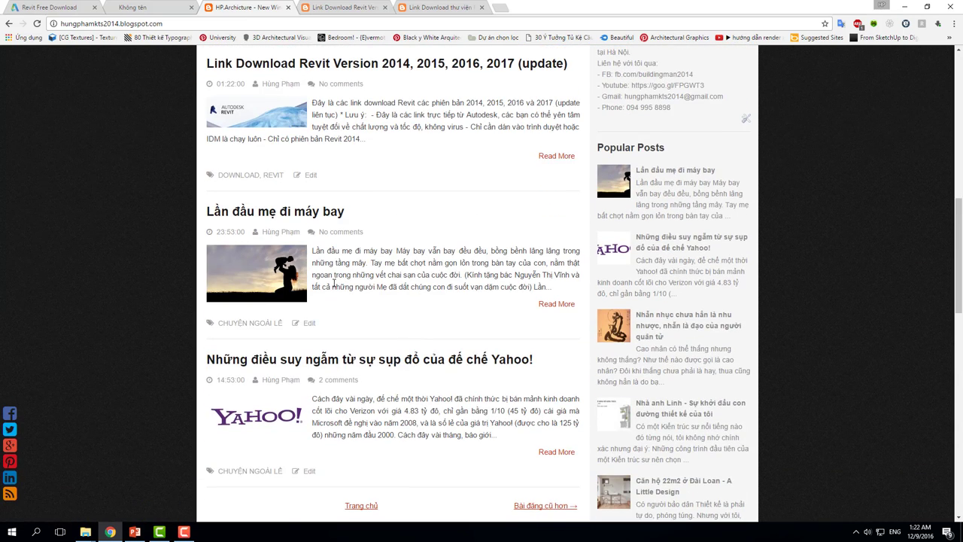
scroll(594, 305, "up", 2)
scroll(519, 305, "up", 2)
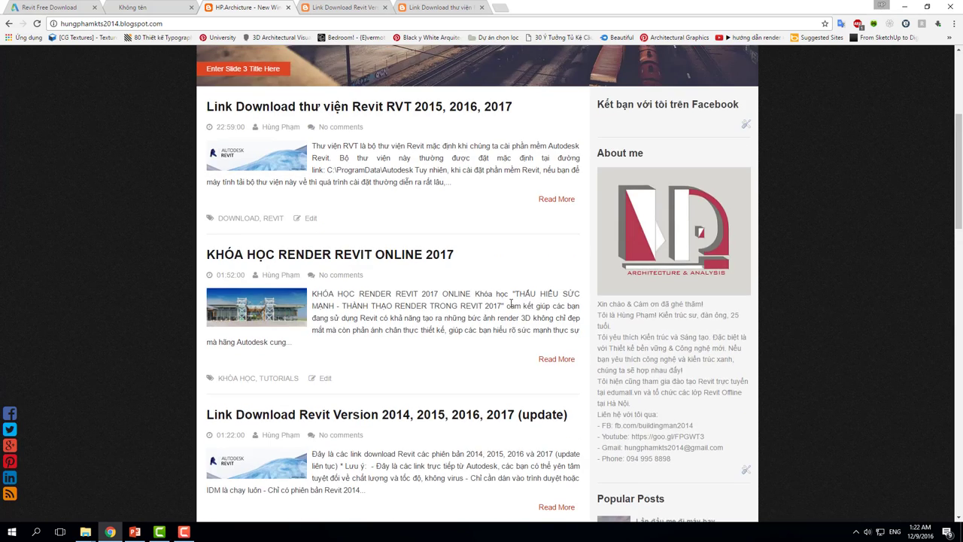
scroll(451, 248, "up", 3)
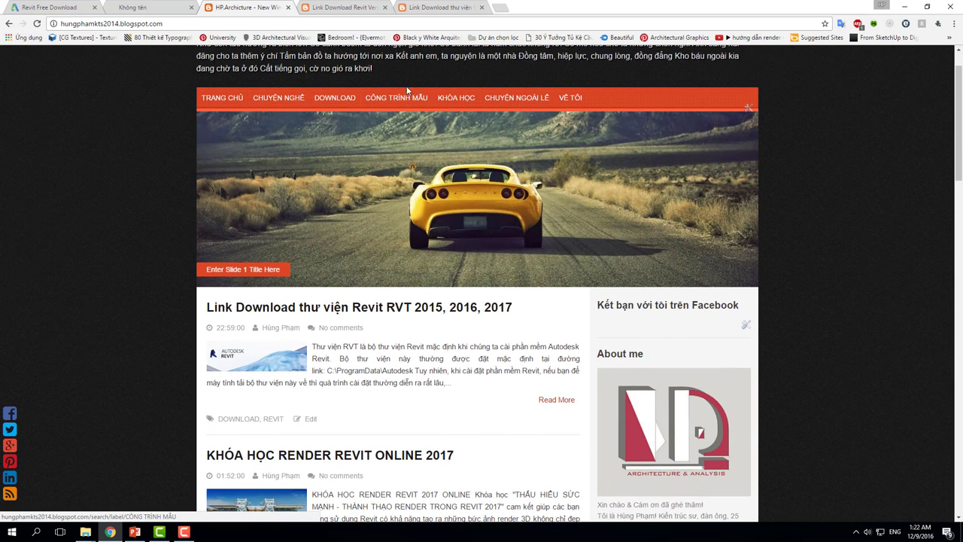
List the blog's DOWNLOAD posts and switch to the Revit version download links post.
left_click(336, 95)
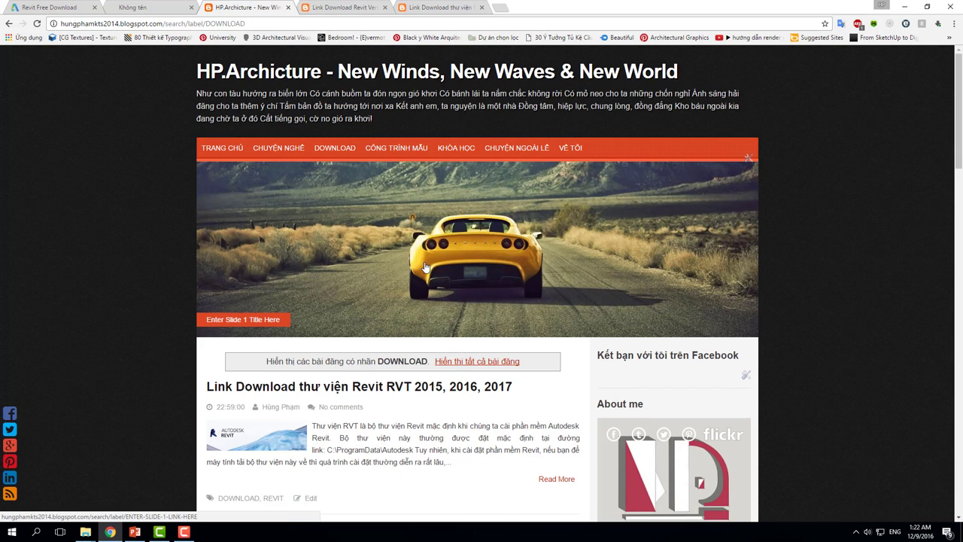
scroll(315, 386, "down", 2)
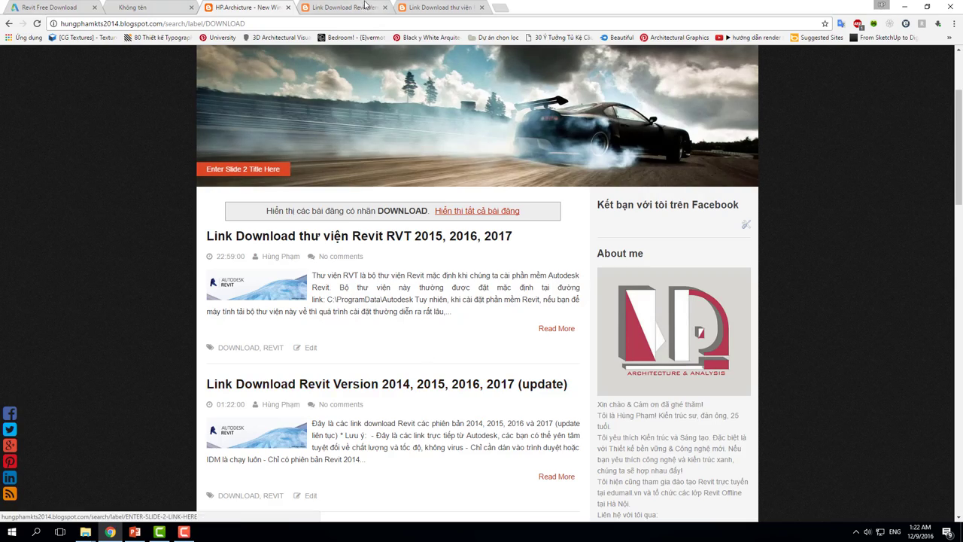
left_click(342, 7)
scroll(432, 245, "up", 5)
scroll(416, 225, "up", 1)
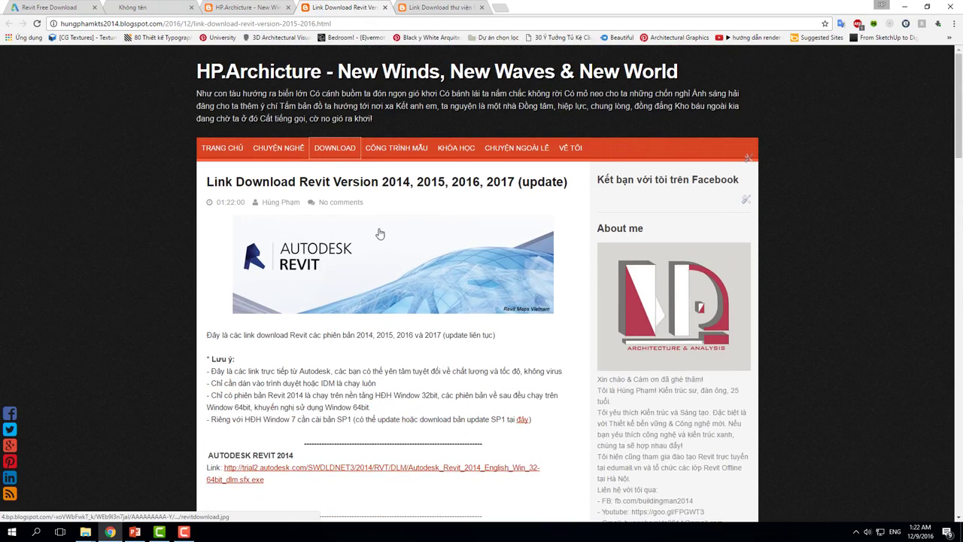
scroll(380, 234, "down", 1)
scroll(243, 329, "down", 2)
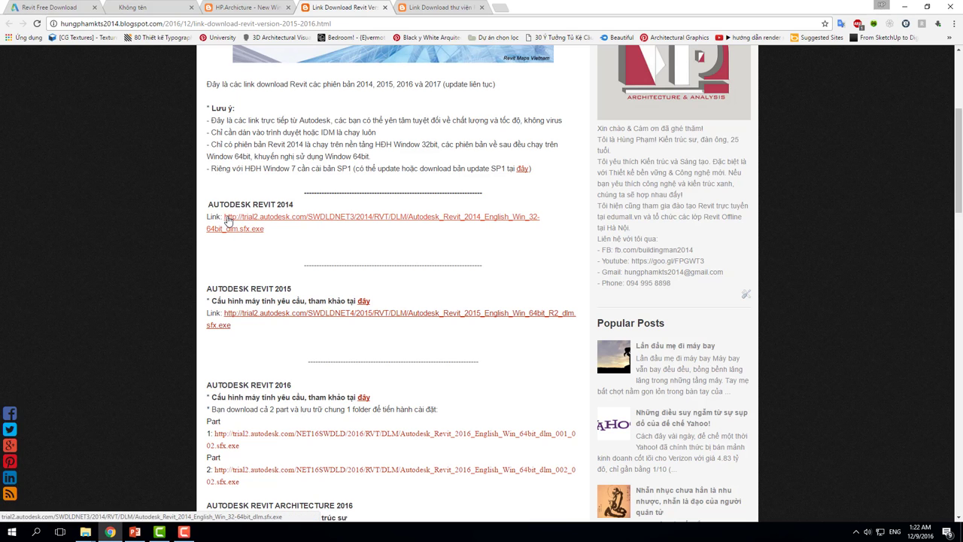
left_click(243, 218)
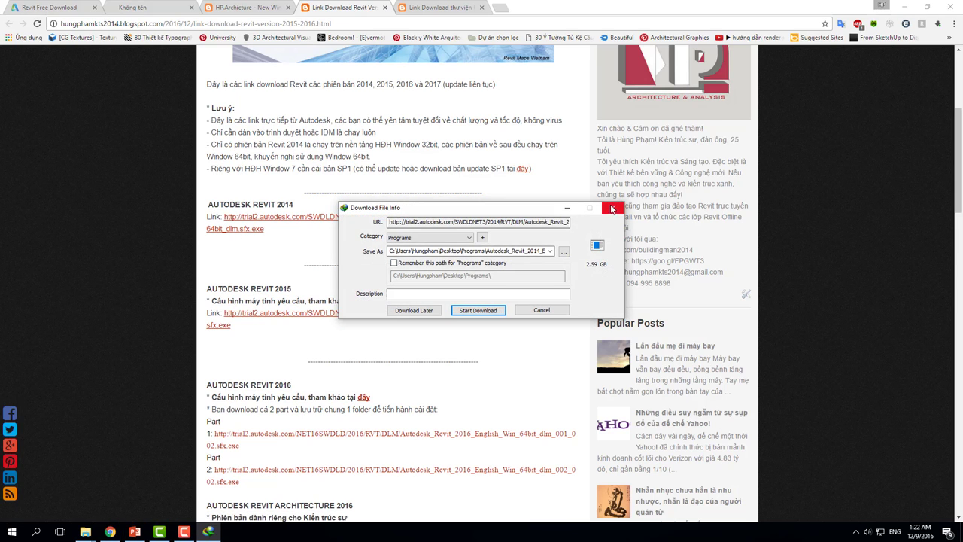
left_click(612, 209)
left_click(553, 299)
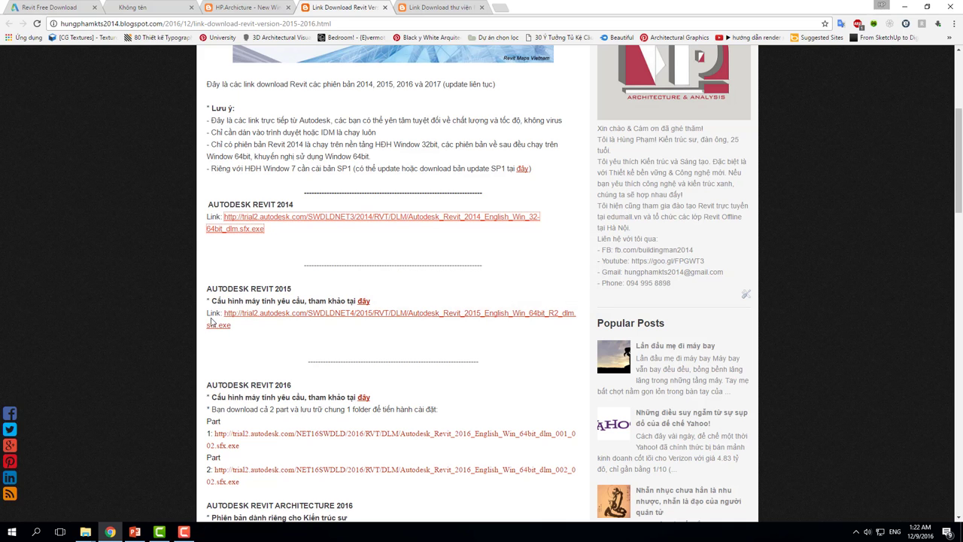
scroll(282, 346, "down", 1)
scroll(243, 383, "down", 1)
scroll(243, 383, "down", 1)
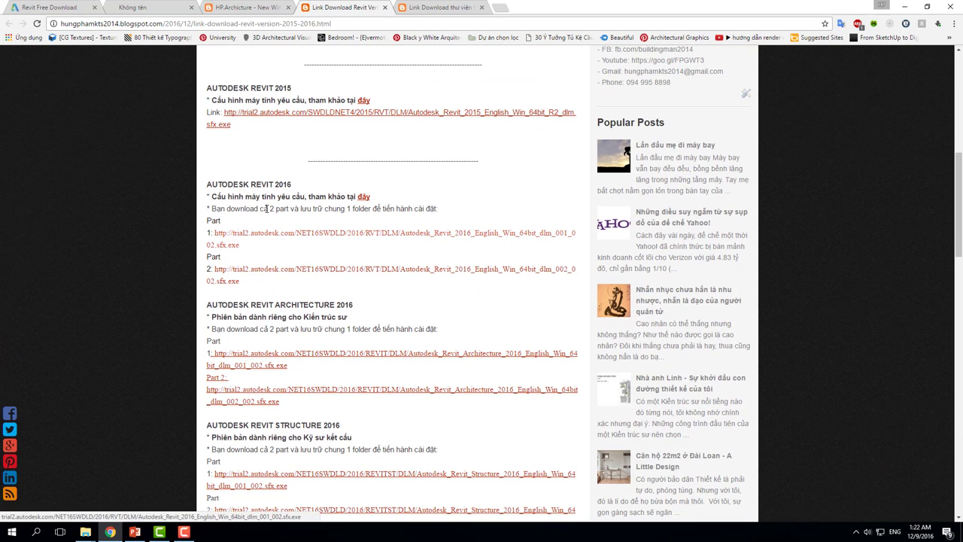
left_click_drag(241, 245, 209, 234)
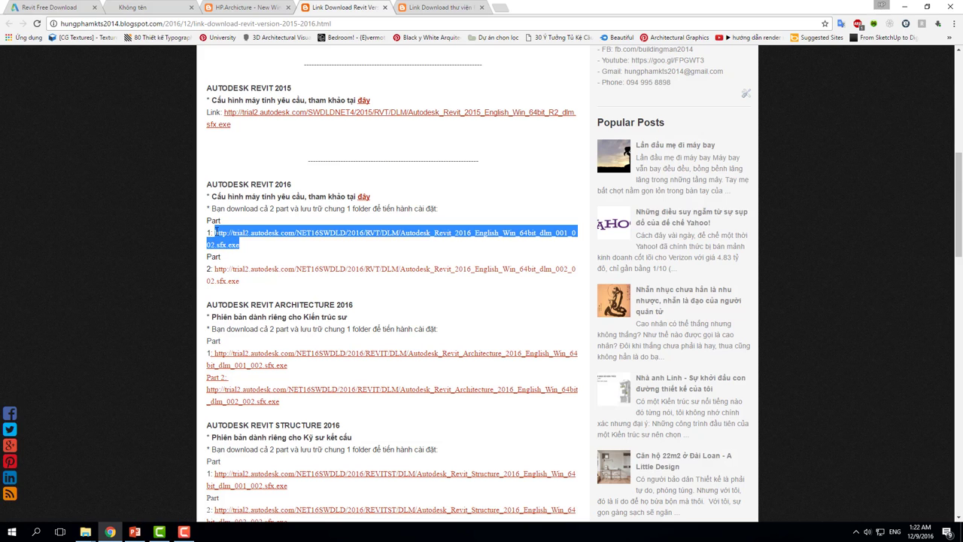
key("ctrl+c")
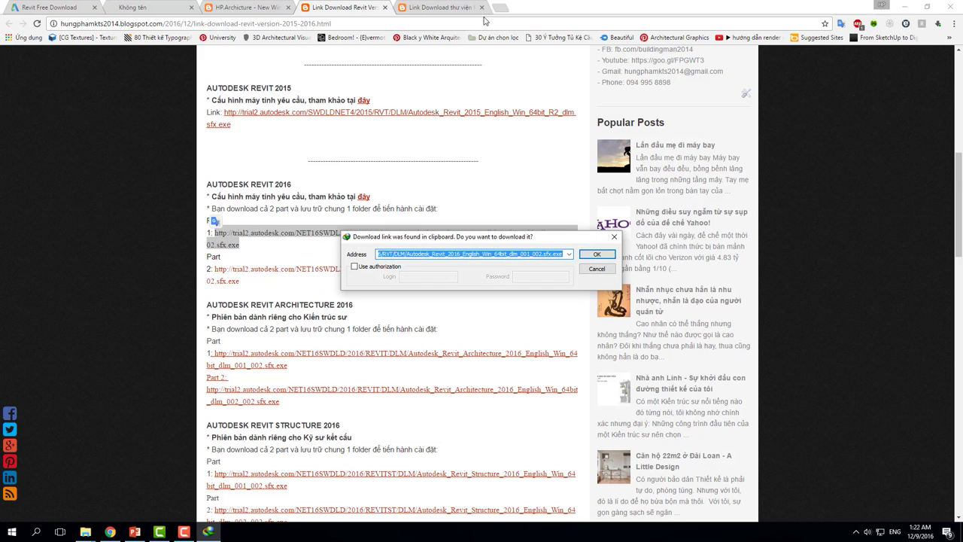
left_click(614, 236)
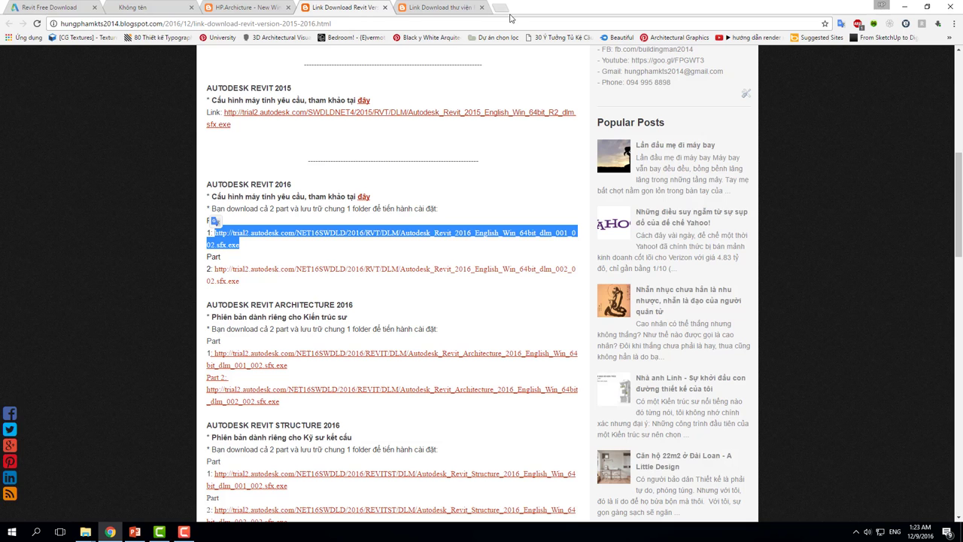
left_click(499, 9)
key("ctrl+v")
key("Return")
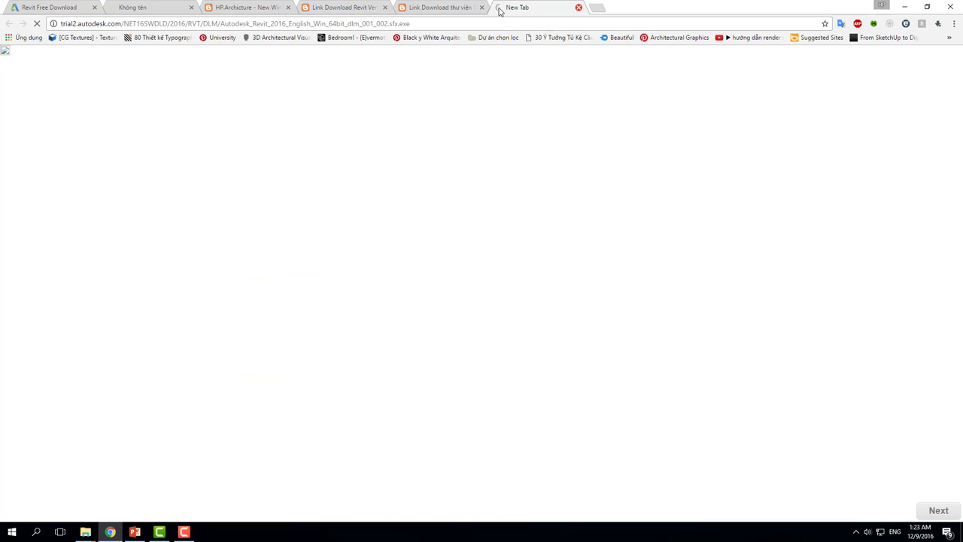
left_click(613, 210)
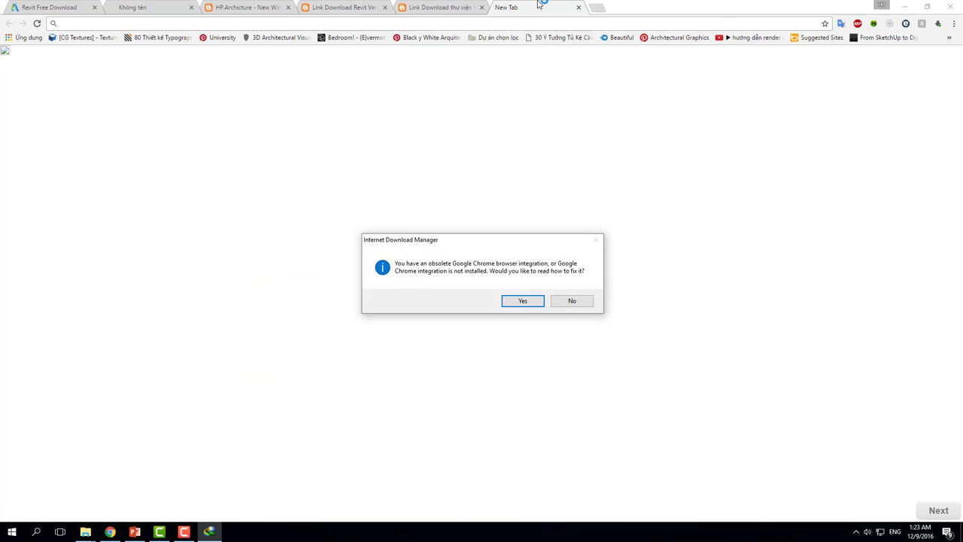
left_click(382, 291)
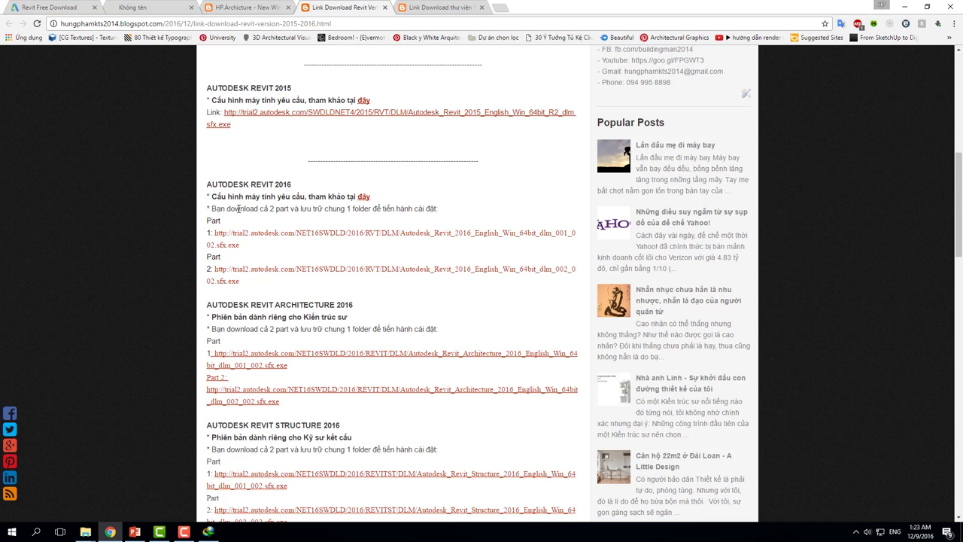
mouse_move(85, 532)
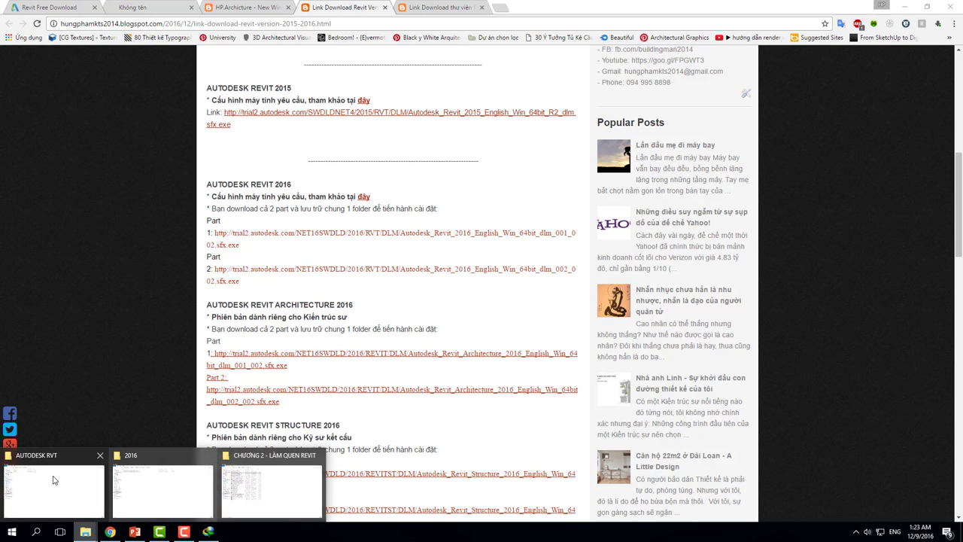
Widen the Size column beside the two Revit 2016 setup files, then go back to Chrome.
left_click(133, 477)
left_click_drag(300, 126, 181, 72)
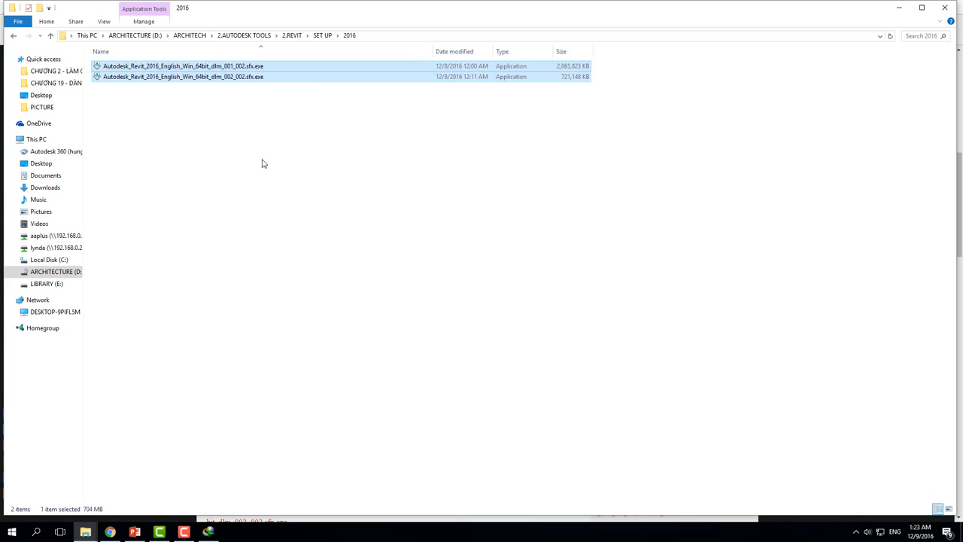
left_click_drag(271, 152, 133, 60)
left_click(285, 146)
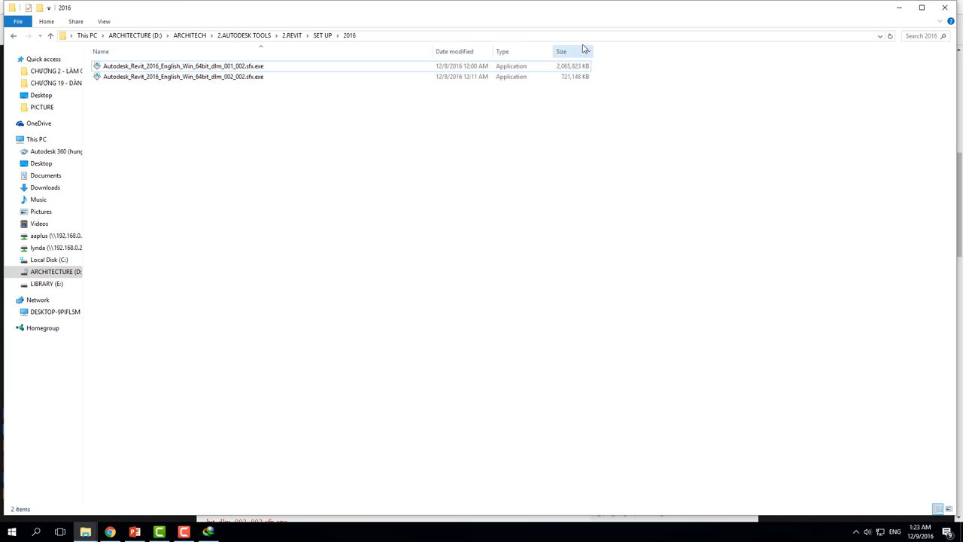
left_click_drag(592, 48, 635, 50)
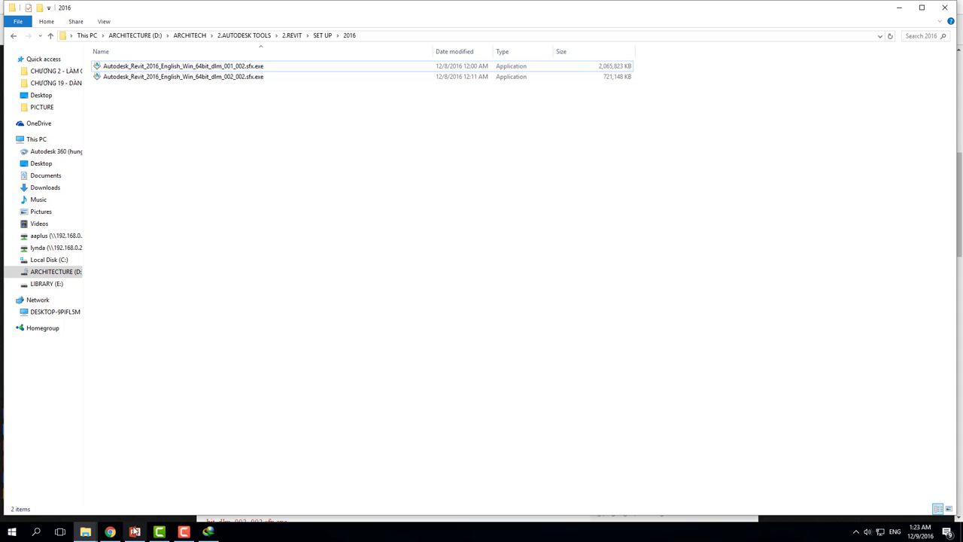
left_click(110, 531)
Switch to the RVT library tab and highlight its description and slow-download note.
scroll(307, 138, "up", 1)
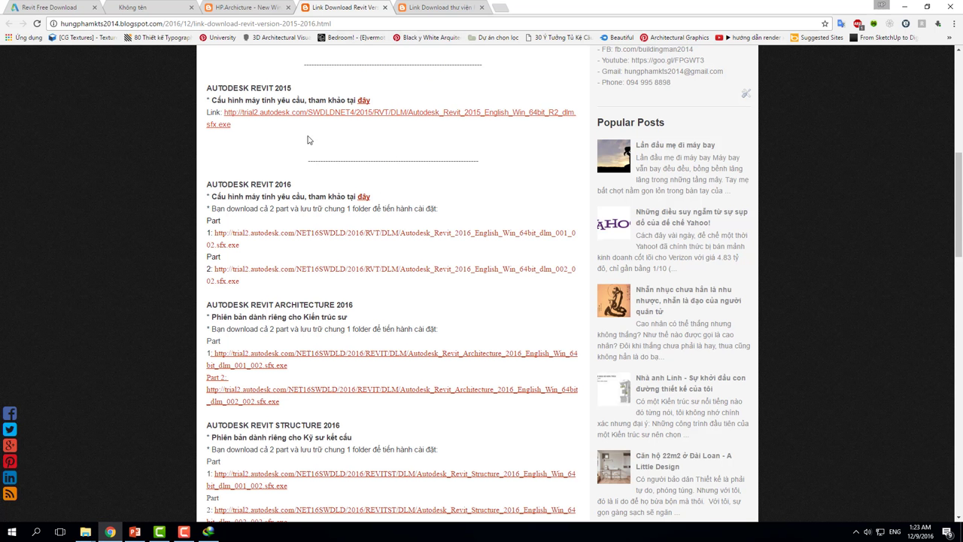
scroll(307, 138, "up", 1)
scroll(301, 124, "up", 1)
left_click(441, 7)
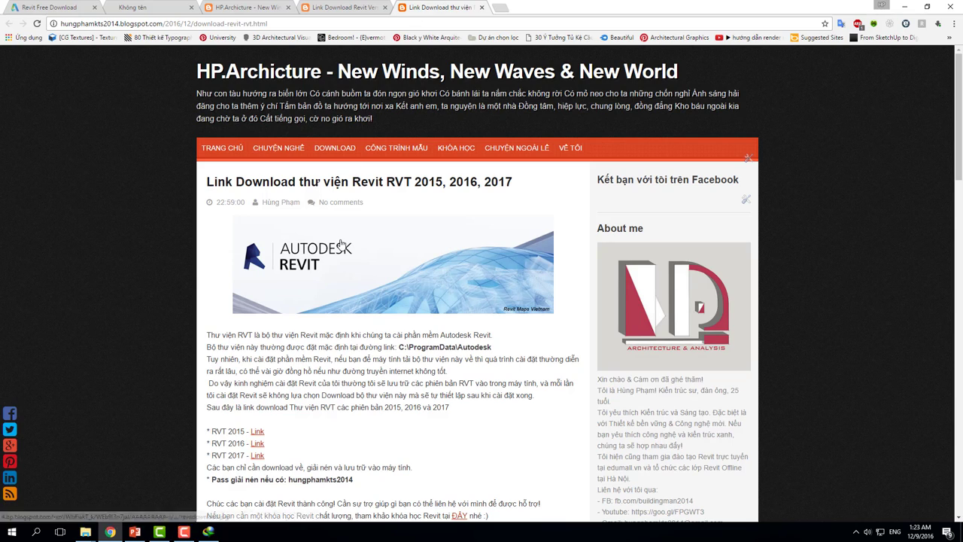
left_click_drag(242, 335, 511, 333)
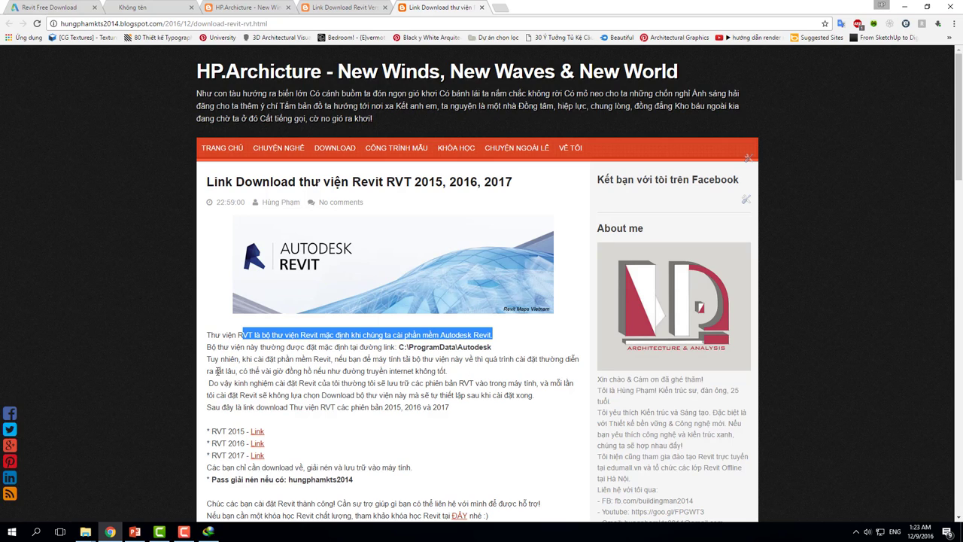
left_click_drag(216, 371, 385, 370)
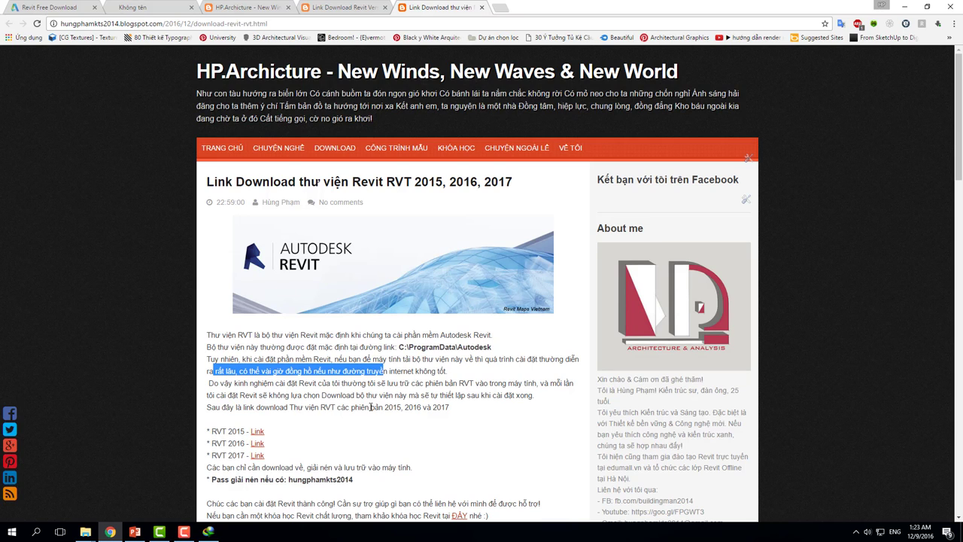
left_click(399, 395)
scroll(399, 394, "down", 1)
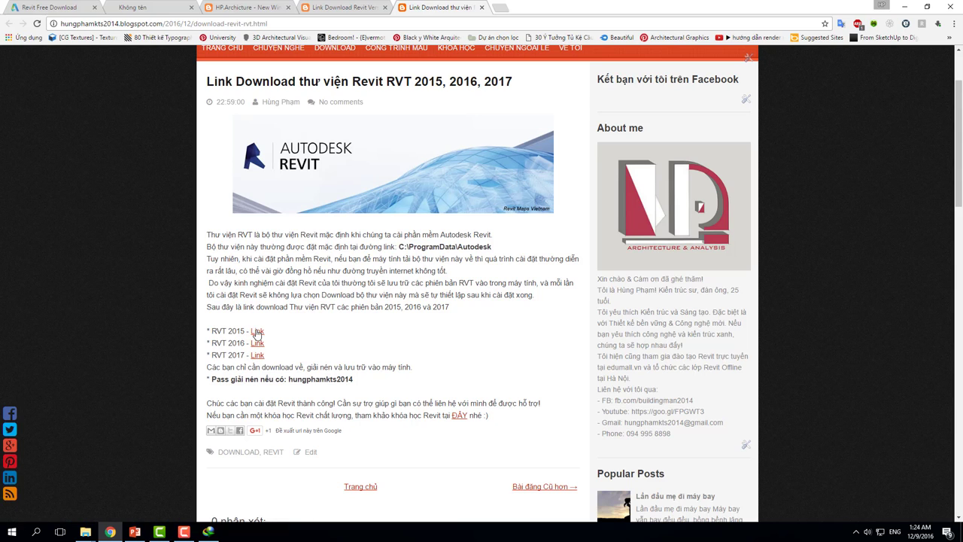
scroll(359, 142, "up", 2)
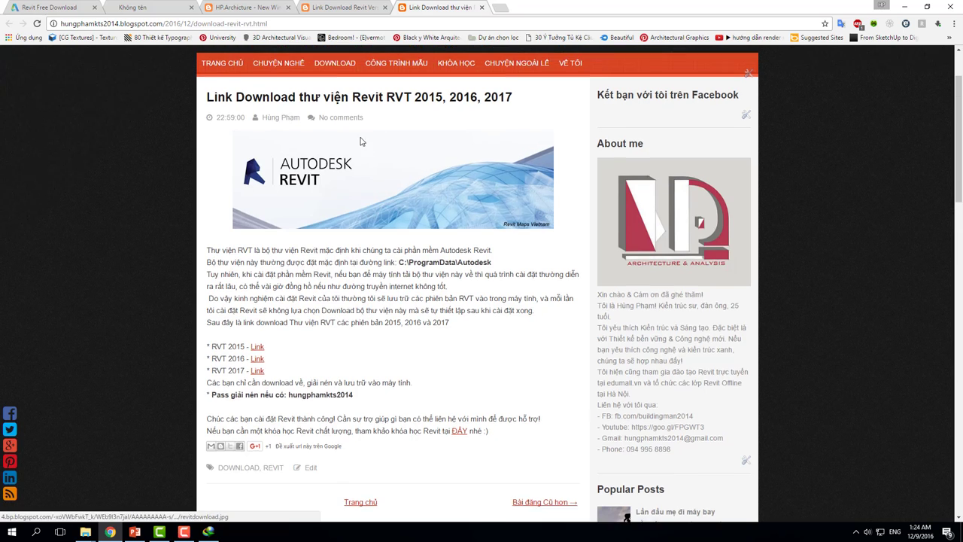
Open the 'Link Download thư viện Revit RVT 2015, 2016, 2017' post from the DOWNLOAD list.
left_click(334, 149)
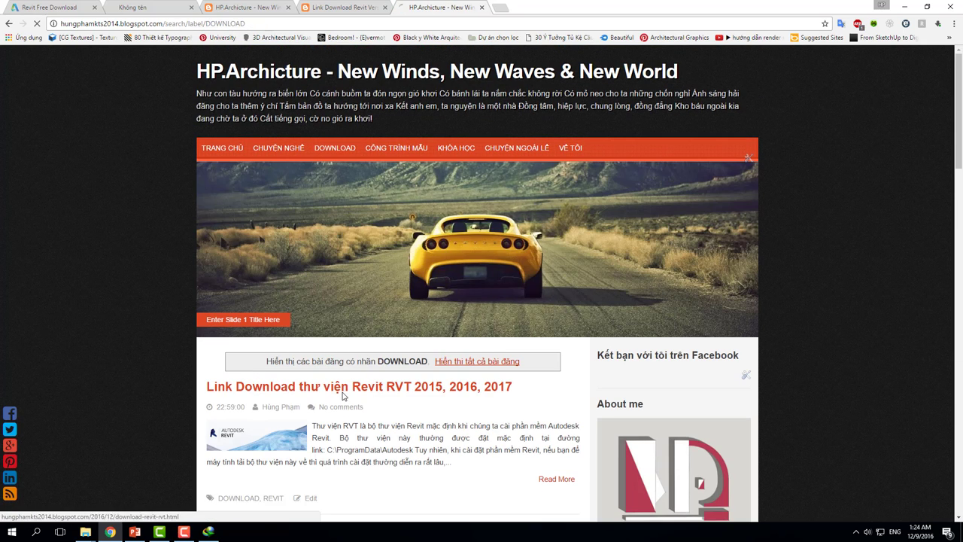
left_click(342, 396)
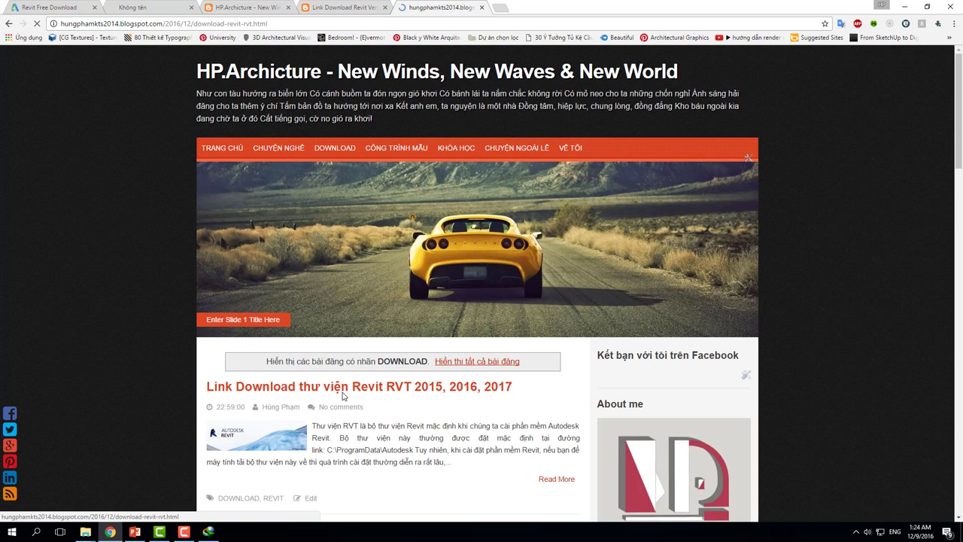
scroll(342, 397, "down", 2)
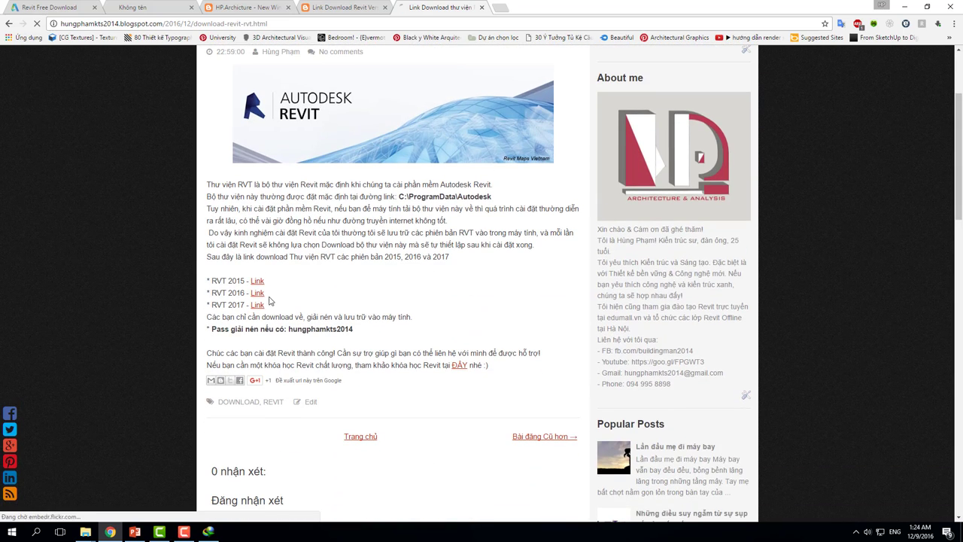
left_click_drag(266, 281, 256, 283)
left_click(256, 283)
mouse_move(85, 532)
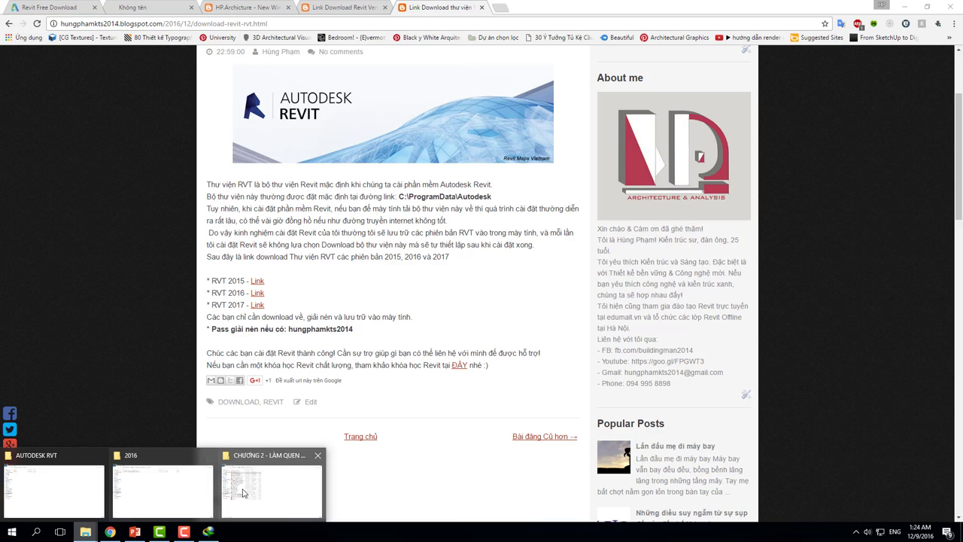
Open and refresh the RVT 2016 folder, then bring the 2016 installer folder forward.
left_click(52, 483)
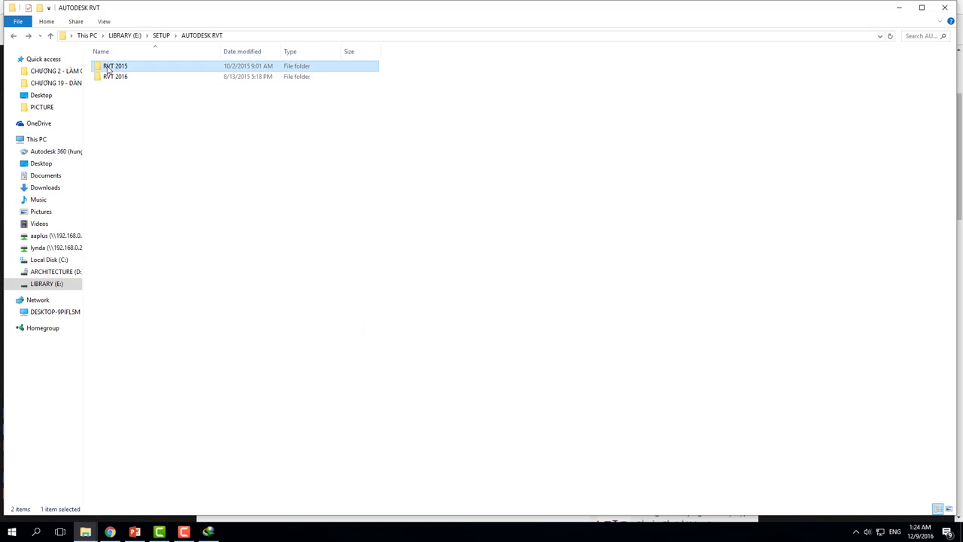
double_click(119, 79)
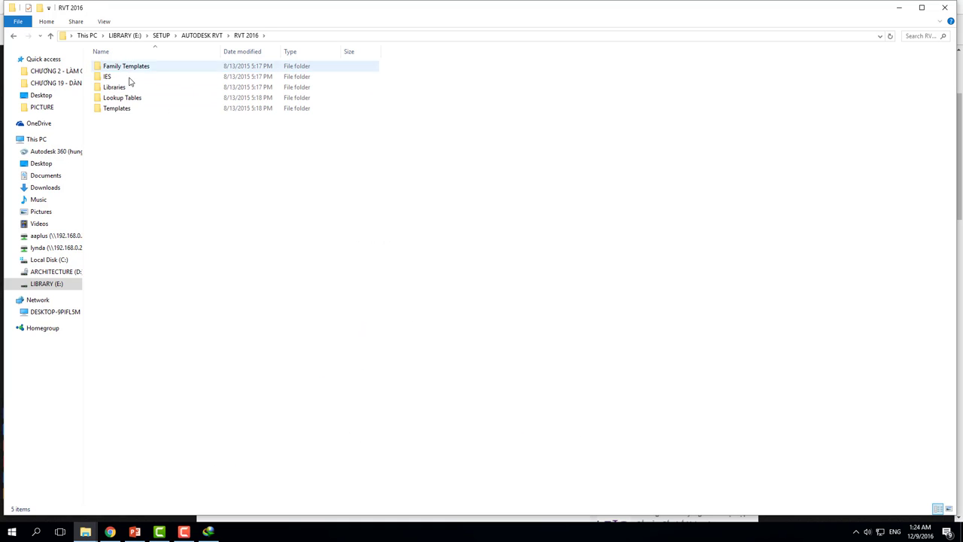
right_click(349, 199)
left_click(389, 239)
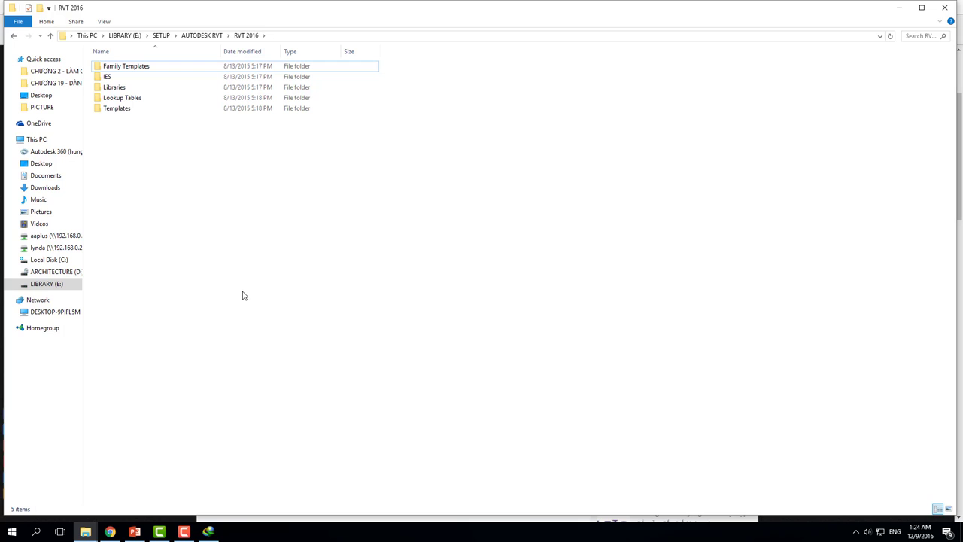
left_click(88, 528)
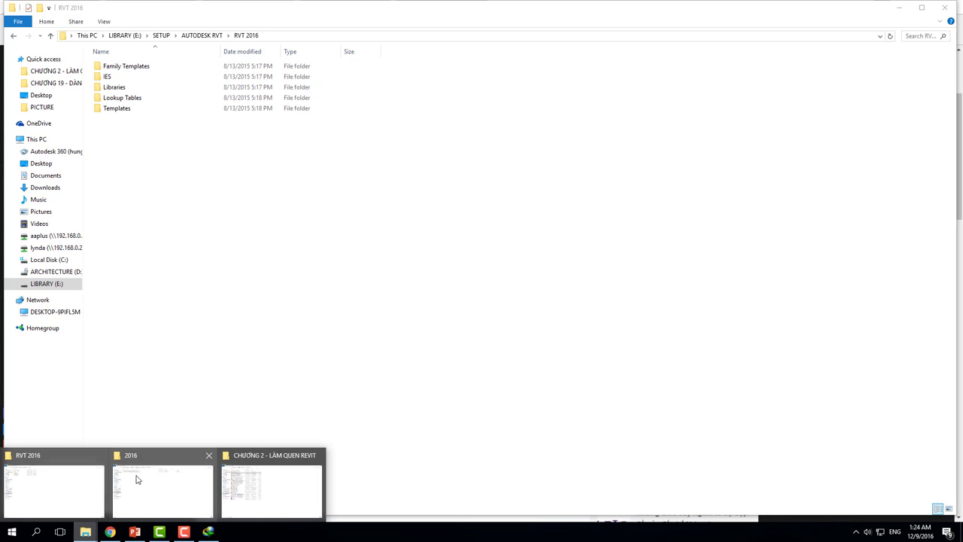
left_click(204, 489)
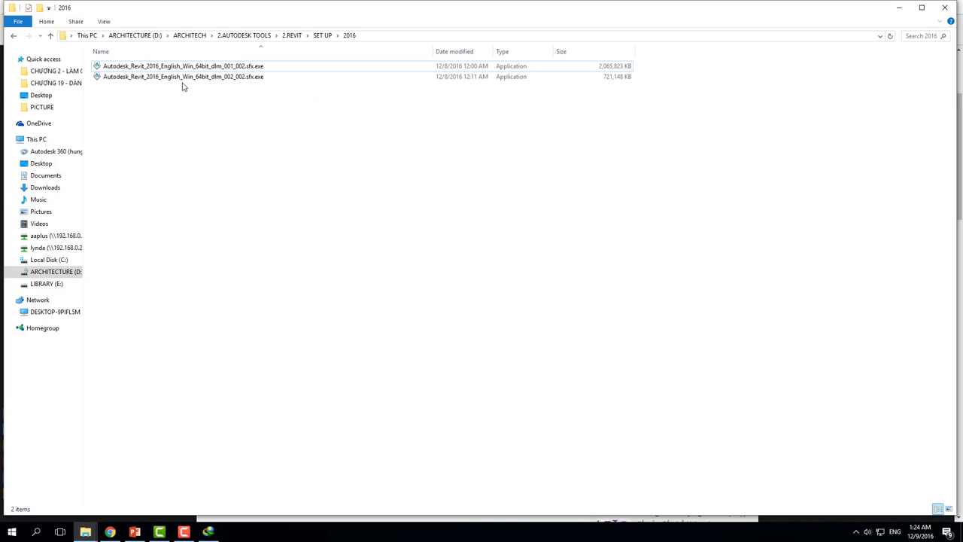
Run the first Autodesk_Revit_2016 .sfx.exe part as administrator.
left_click(254, 68)
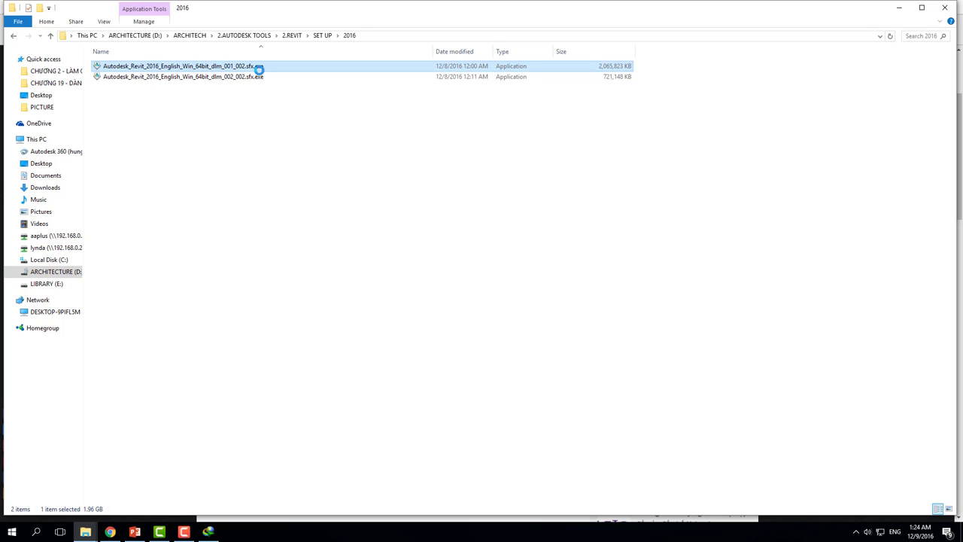
right_click(259, 68)
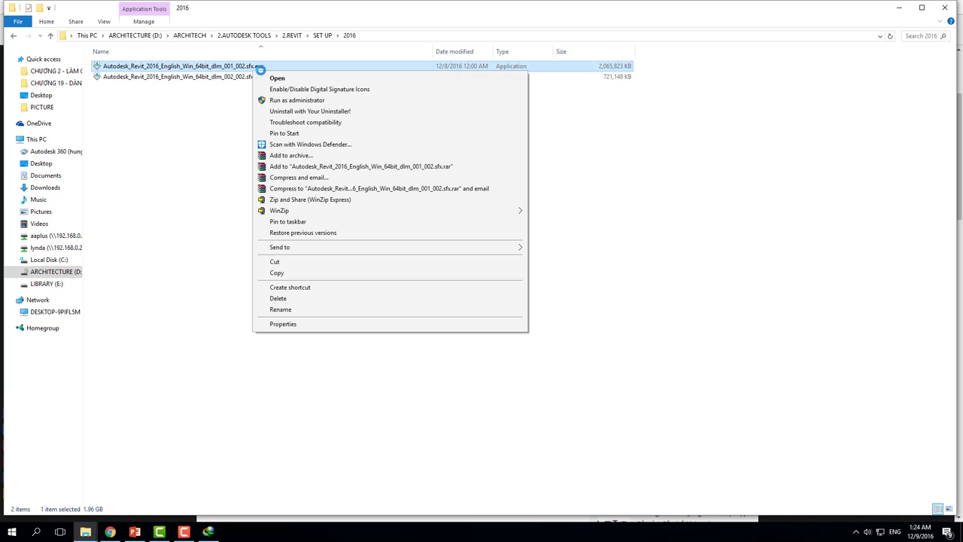
left_click(338, 103)
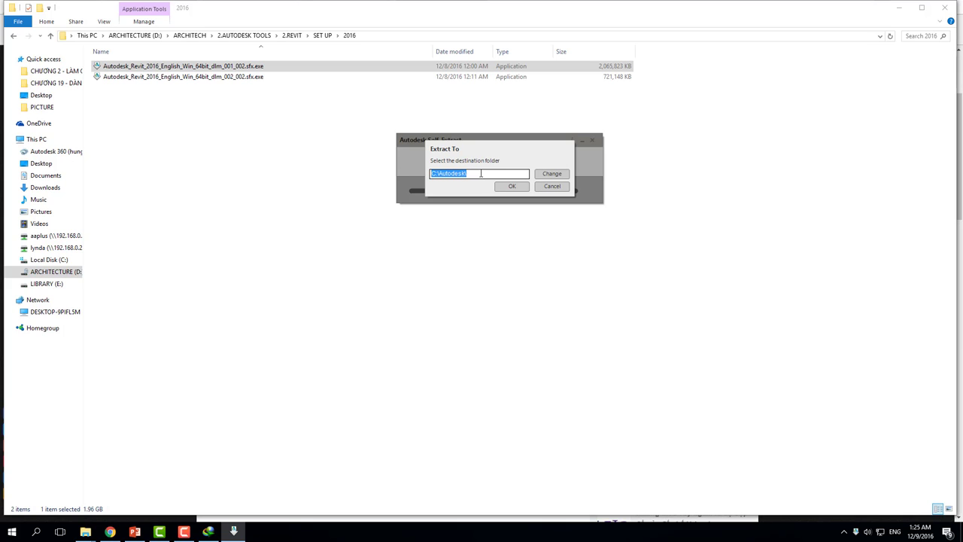
Keep C:\Autodesk as the extraction destination and confirm to unpack the Revit 2016 installer.
double_click(439, 175)
left_click(550, 174)
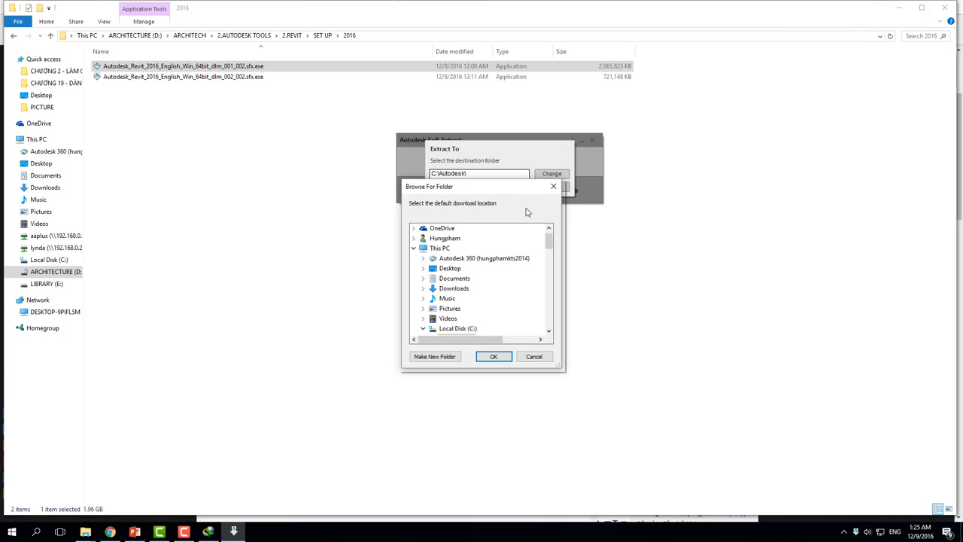
scroll(458, 289, "down", 3)
scroll(460, 281, "down", 2)
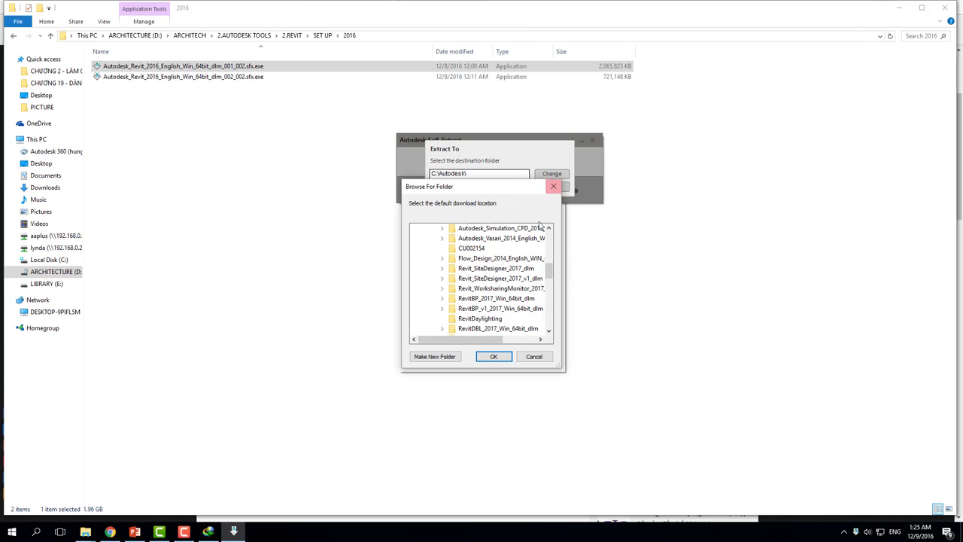
scroll(540, 226, "up", 3)
scroll(489, 289, "up", 3)
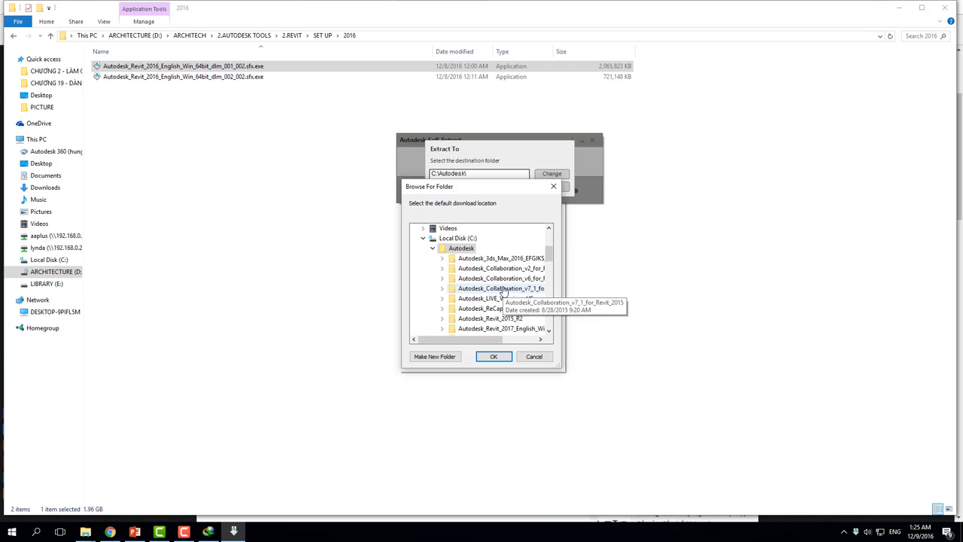
left_click(555, 185)
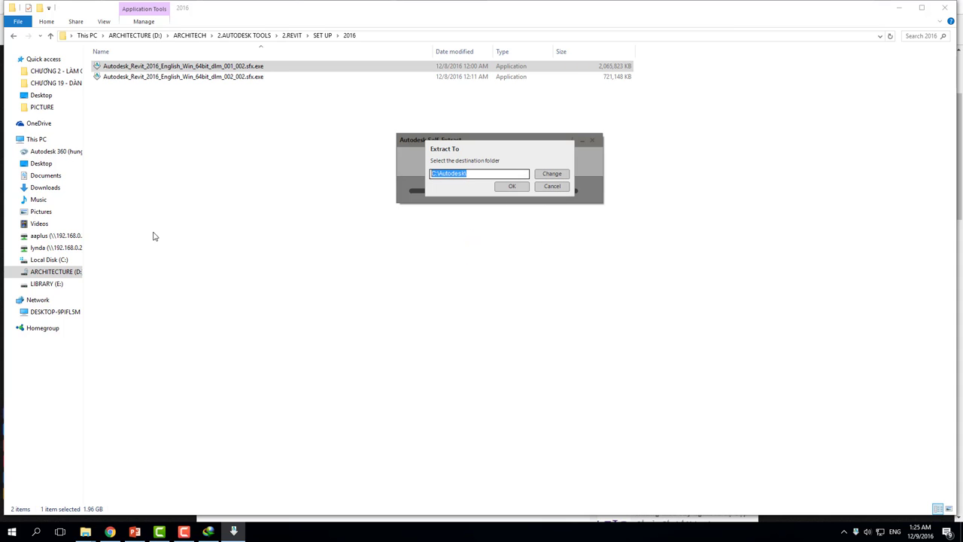
left_click(45, 260)
double_click(137, 69)
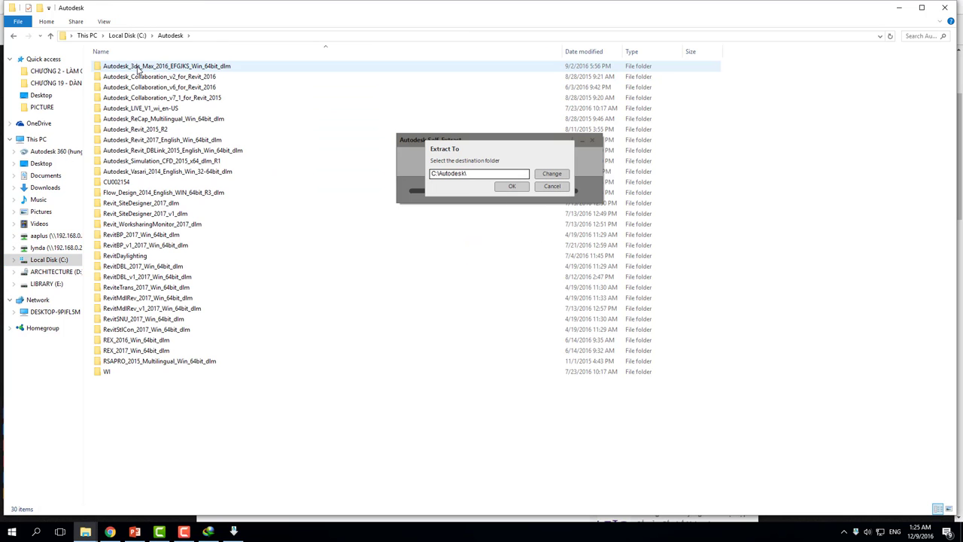
left_click(175, 108)
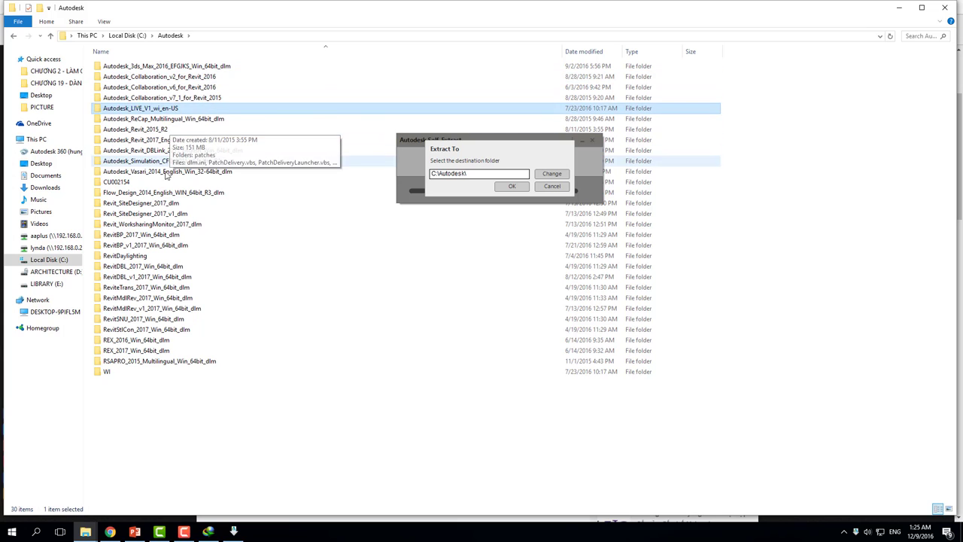
left_click(162, 226)
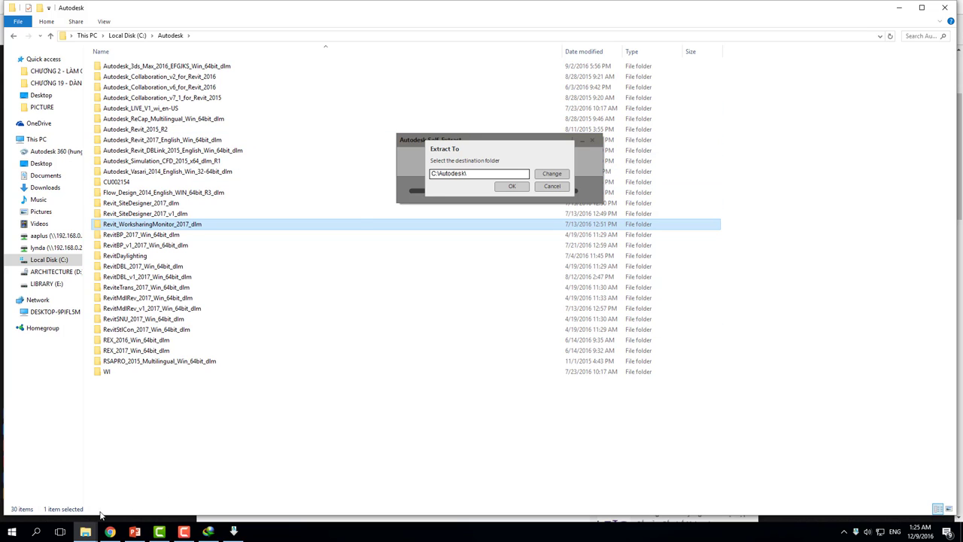
left_click(511, 188)
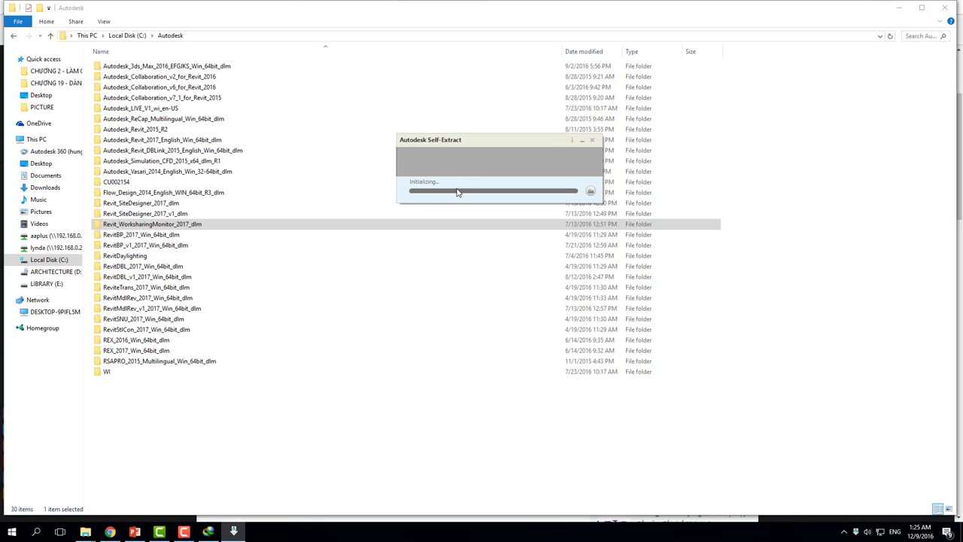
left_click(183, 531)
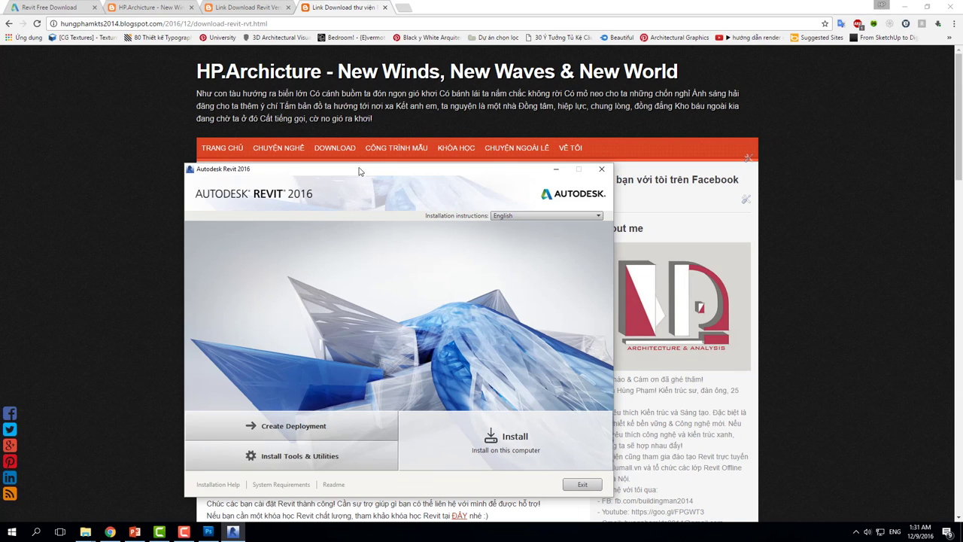
Begin the on-this-computer install, set the region to Vietnam, accept the licence and continue.
left_click_drag(360, 176, 371, 145)
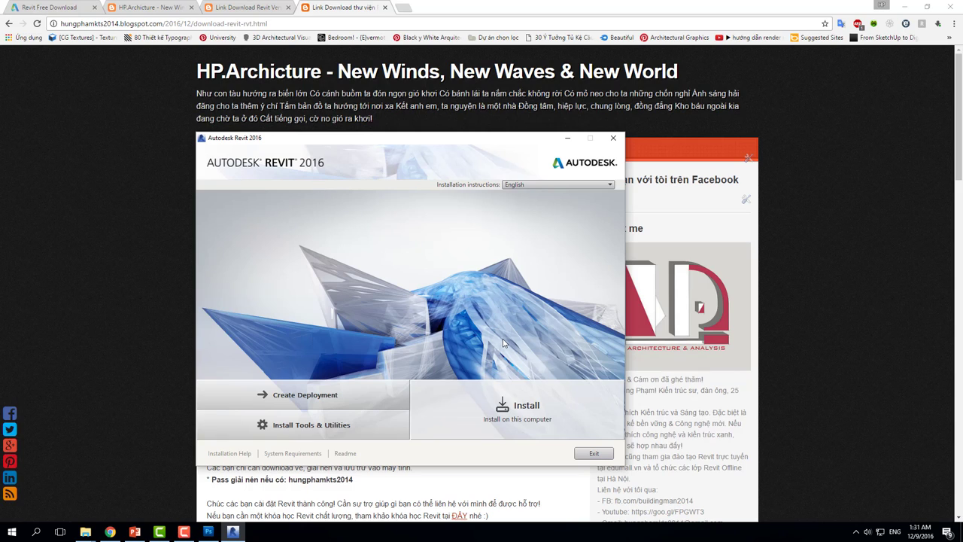
left_click(522, 405)
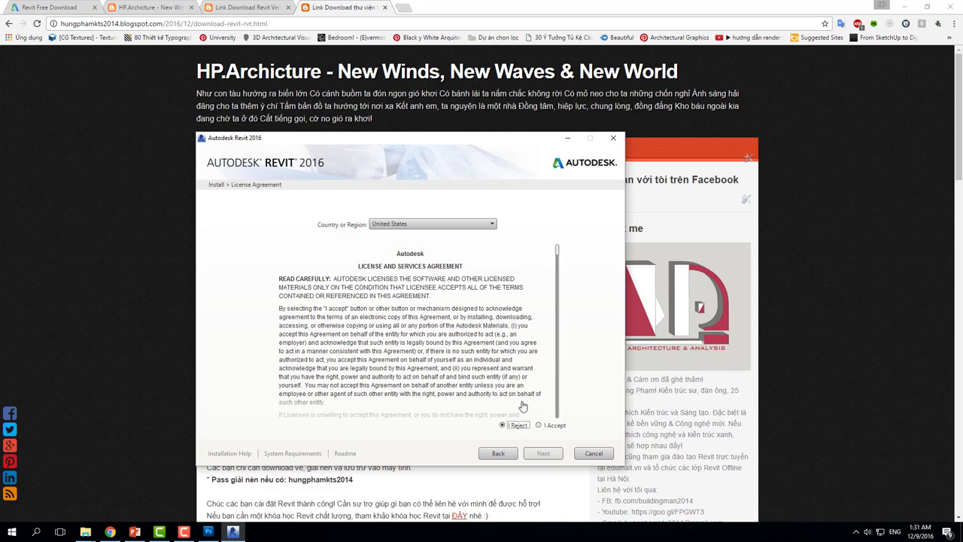
left_click(432, 223)
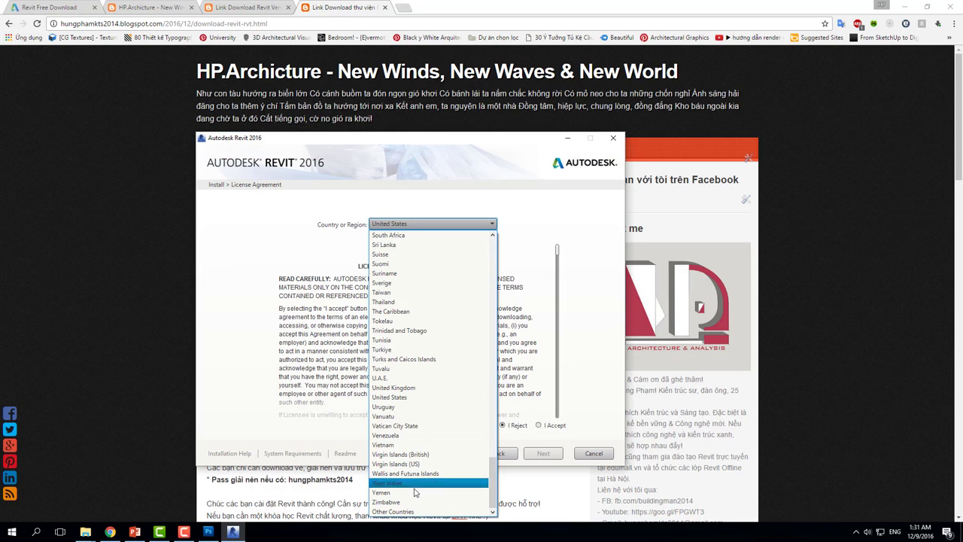
left_click(385, 444)
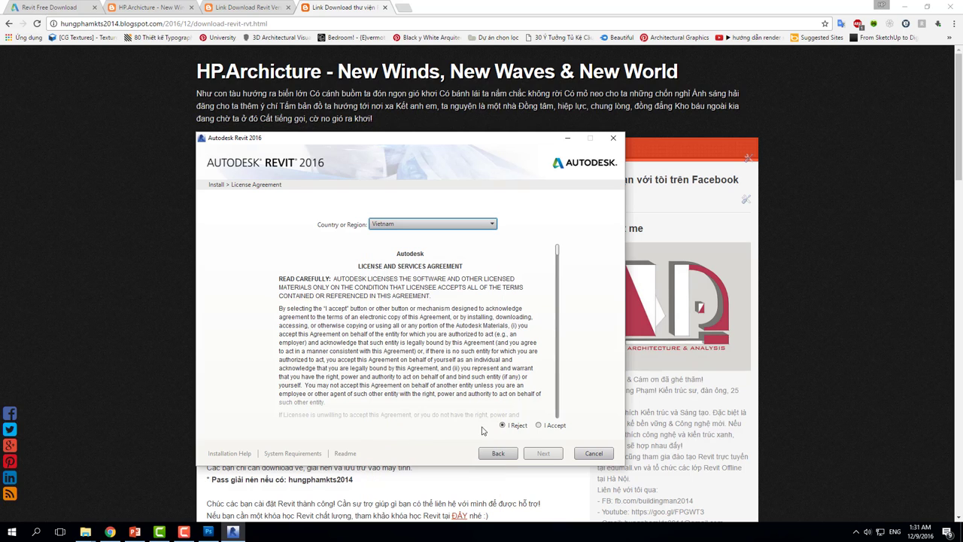
left_click(543, 426)
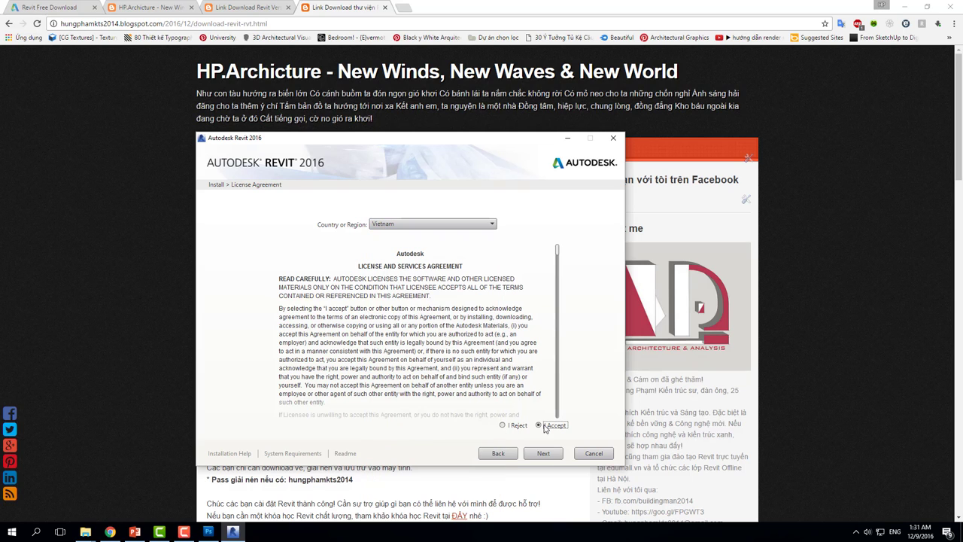
left_click(540, 455)
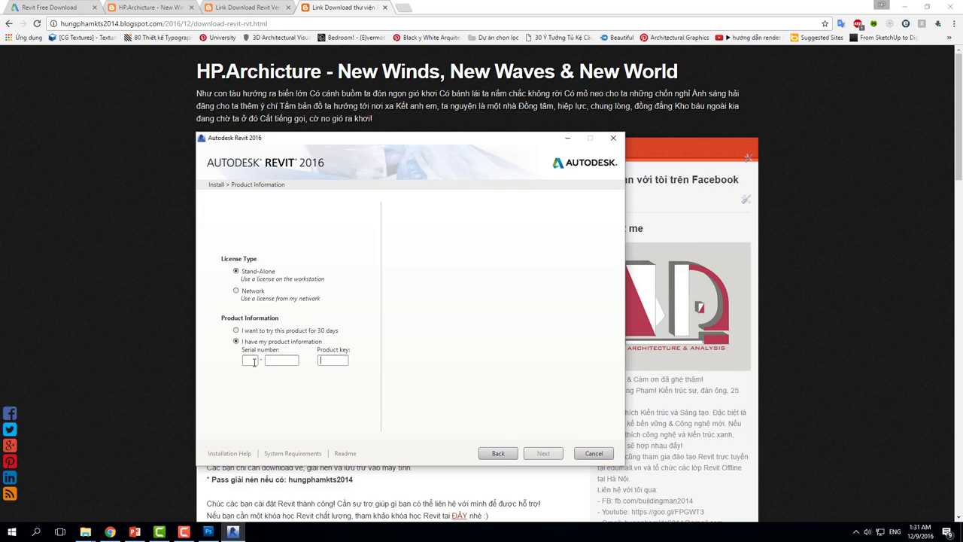
Copy the serial number from the Autodesk licence details page into the installer.
left_click(52, 6)
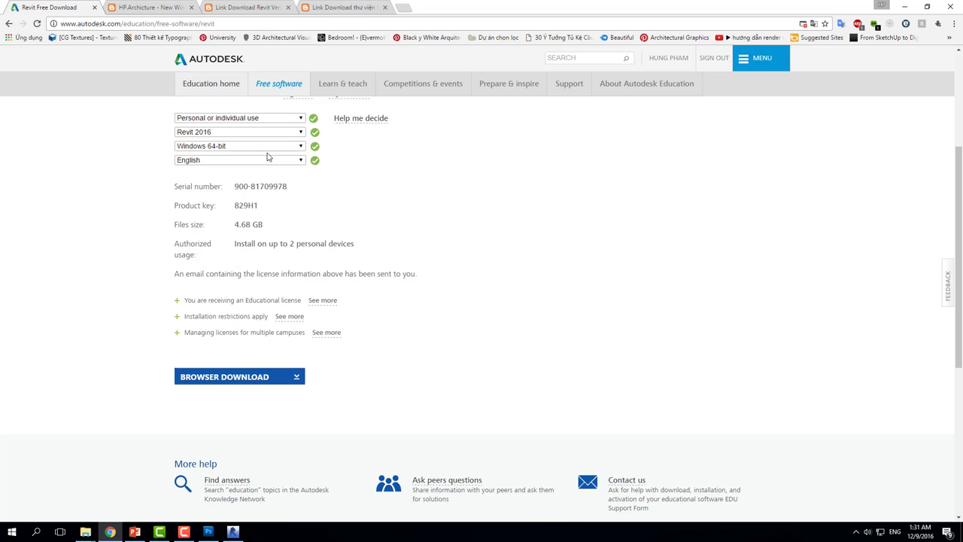
double_click(240, 185)
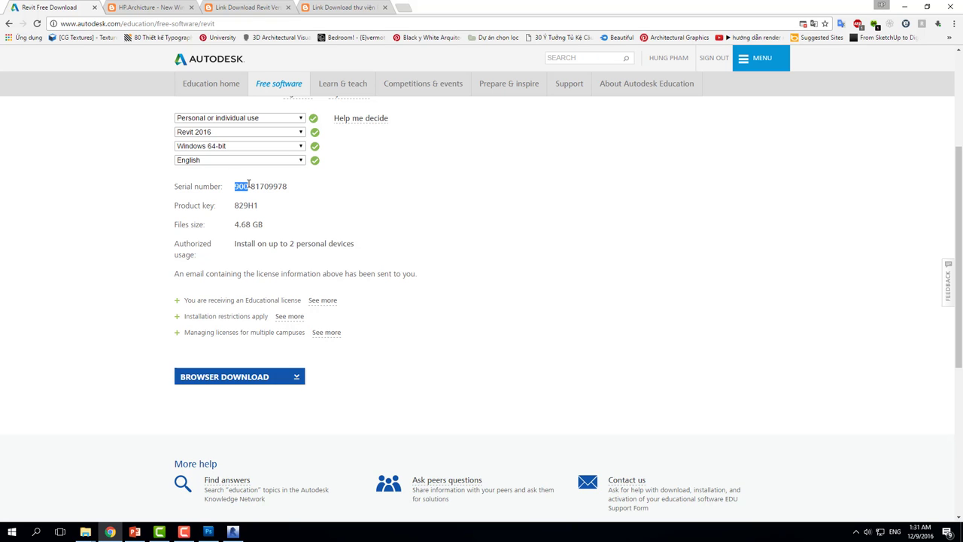
key("alt+Tab")
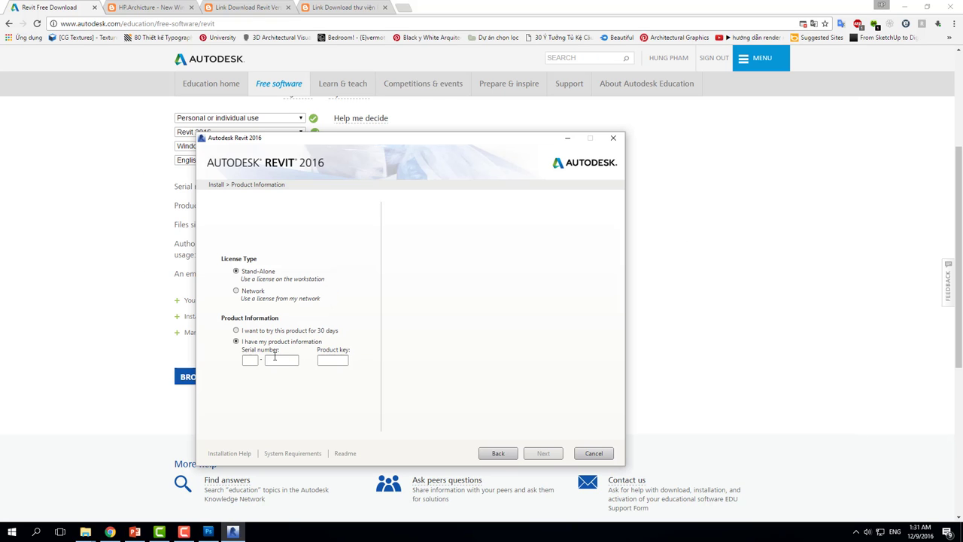
key("alt+Tab")
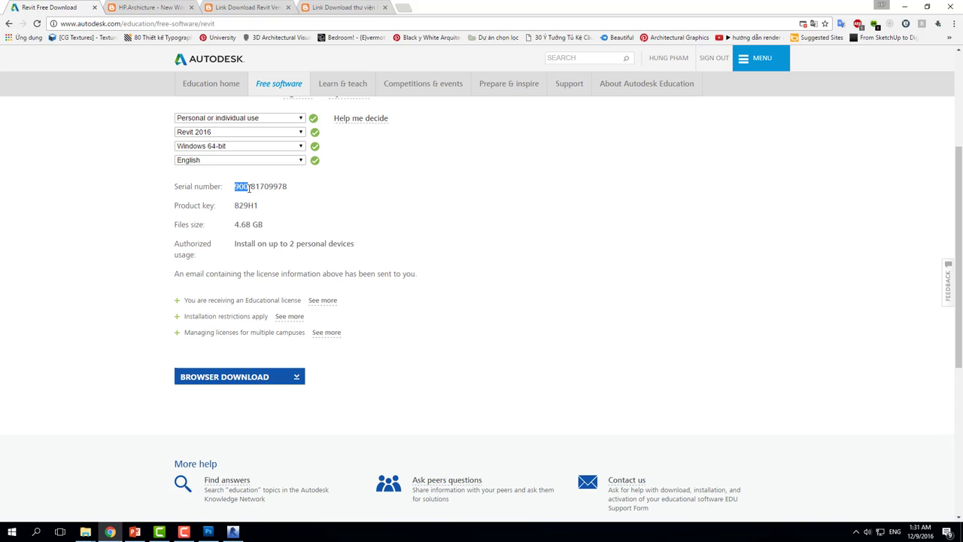
left_click_drag(251, 188, 298, 184)
key("ctrl+c")
key("alt+Tab")
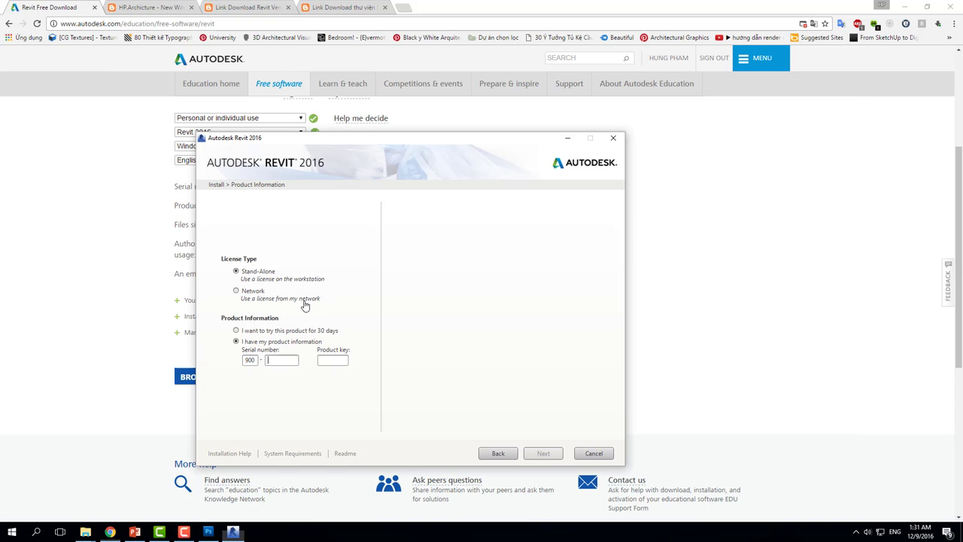
key("ctrl+v")
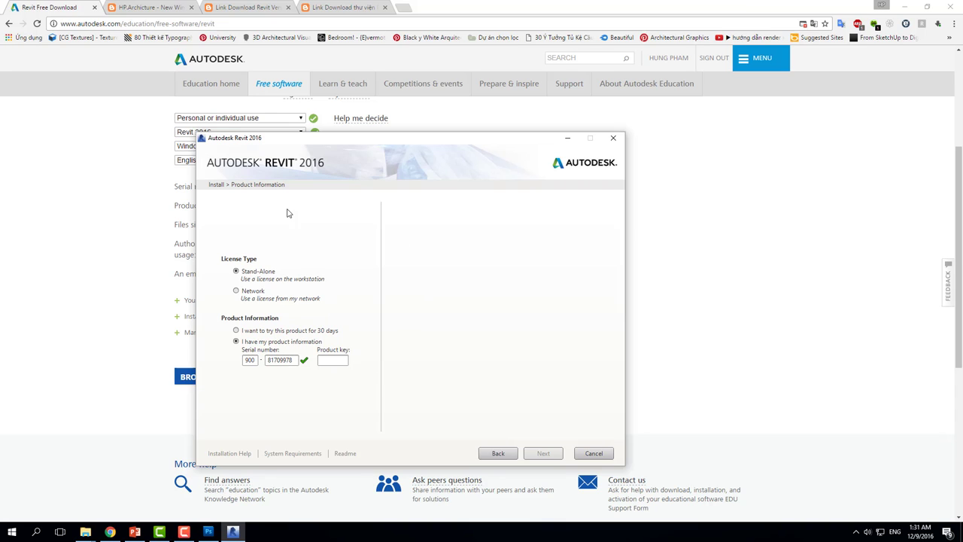
Copy the product key into the installer and continue to Configure Installation.
key("alt+Tab")
left_click_drag(258, 206, 234, 205)
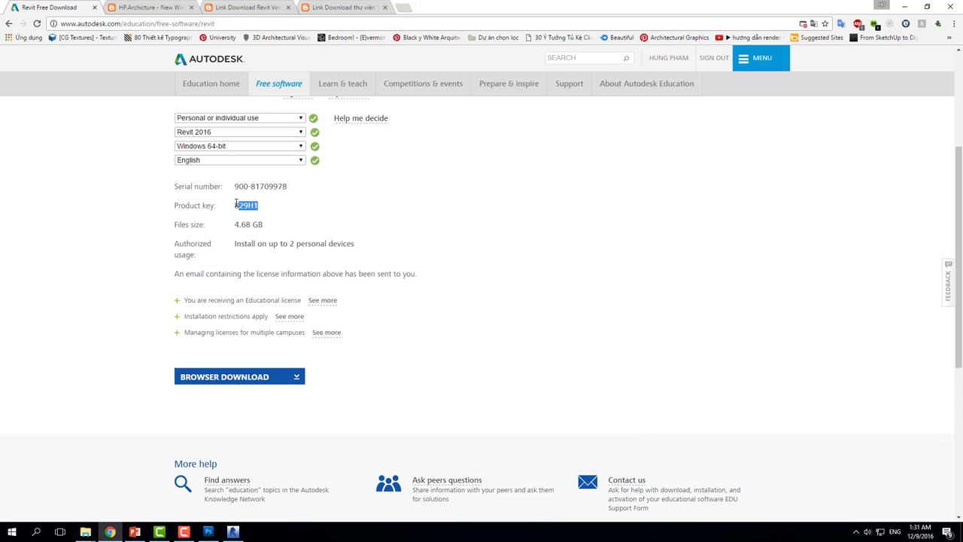
key("ctrl+c")
key("alt+Tab")
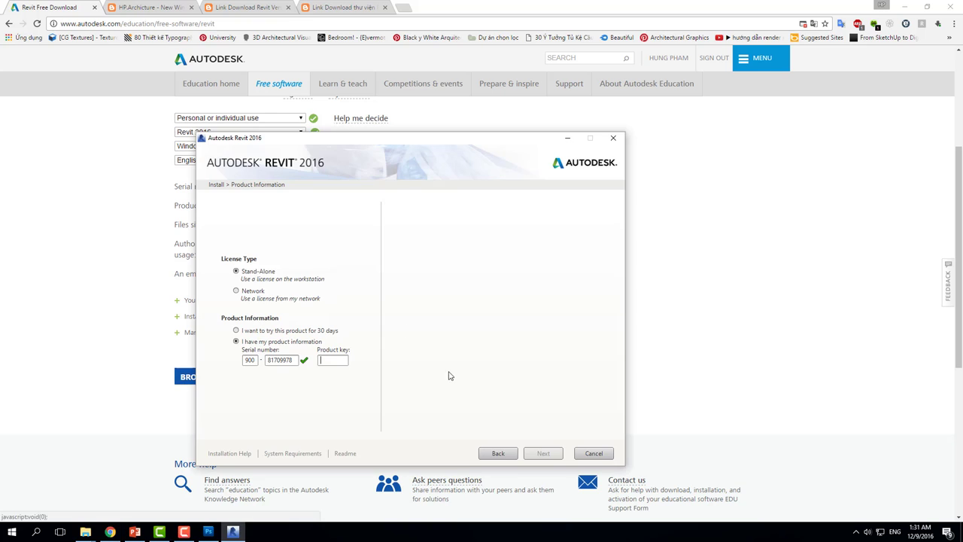
key("ctrl+v")
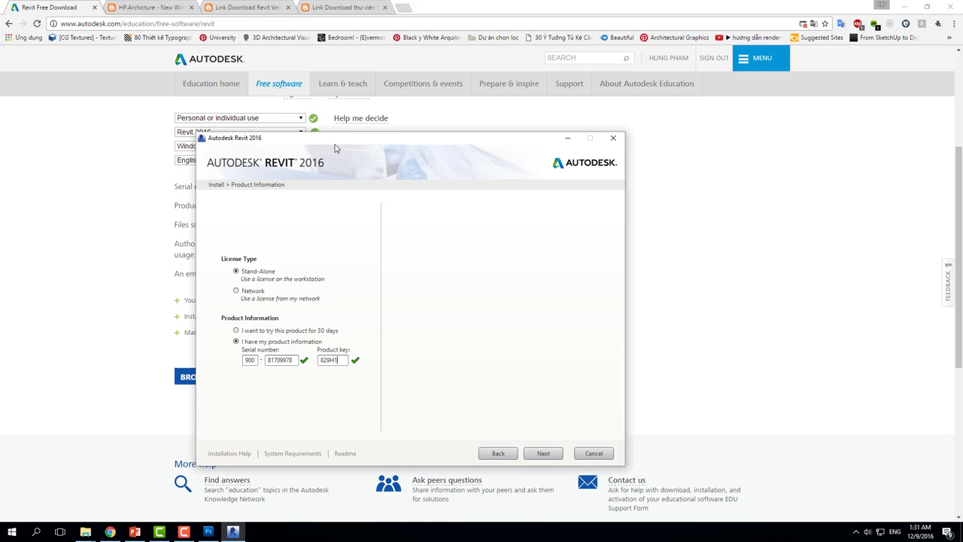
left_click_drag(336, 148, 501, 120)
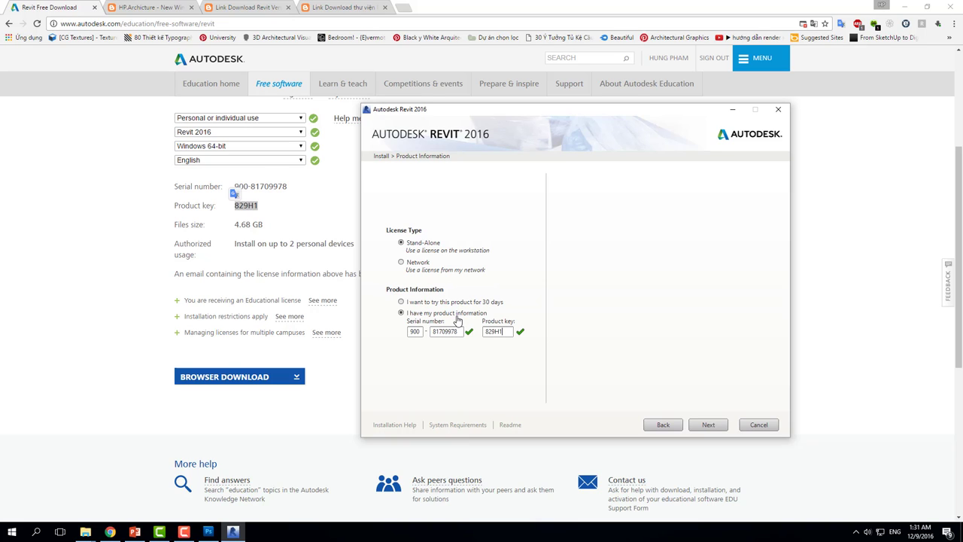
left_click(710, 425)
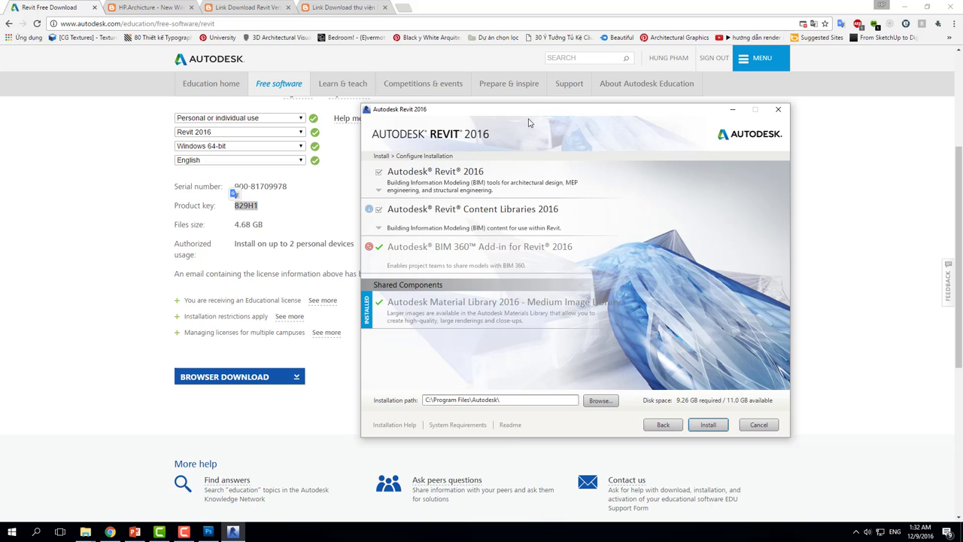
Keep Revit 2016 and Content Libraries checked and show the US Imperial and US Metric content packs.
mouse_move(535, 109)
left_mouse_down()
mouse_move(493, 72)
mouse_move(452, 61)
left_mouse_up()
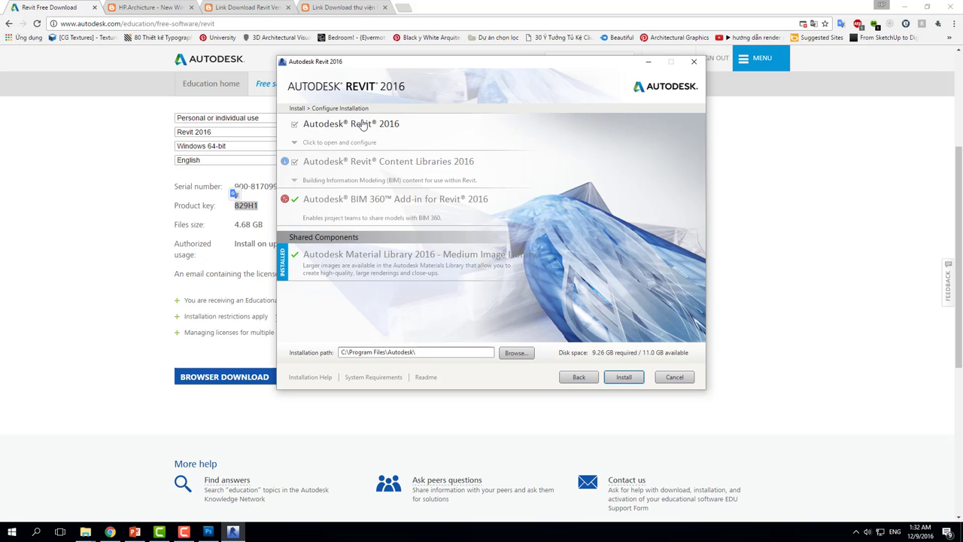
left_click(294, 125)
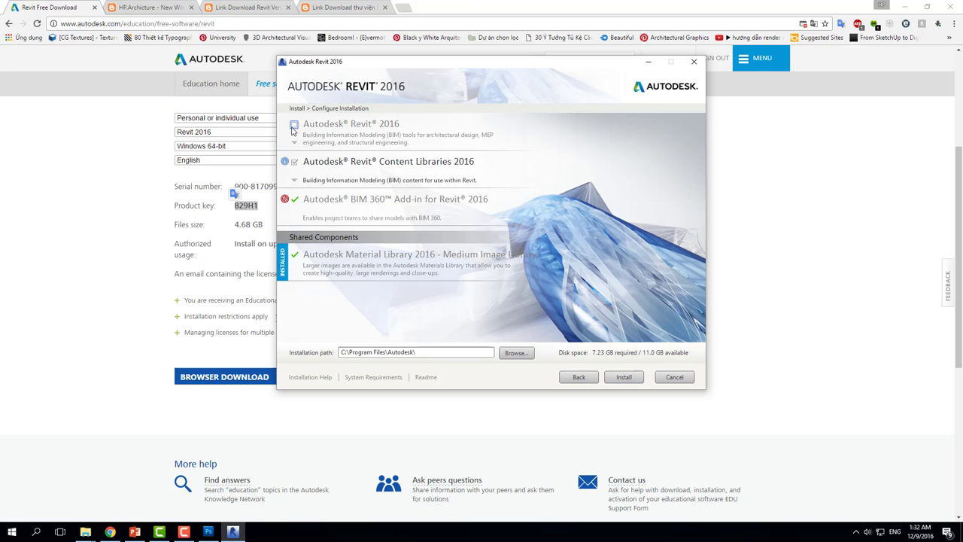
left_click(293, 125)
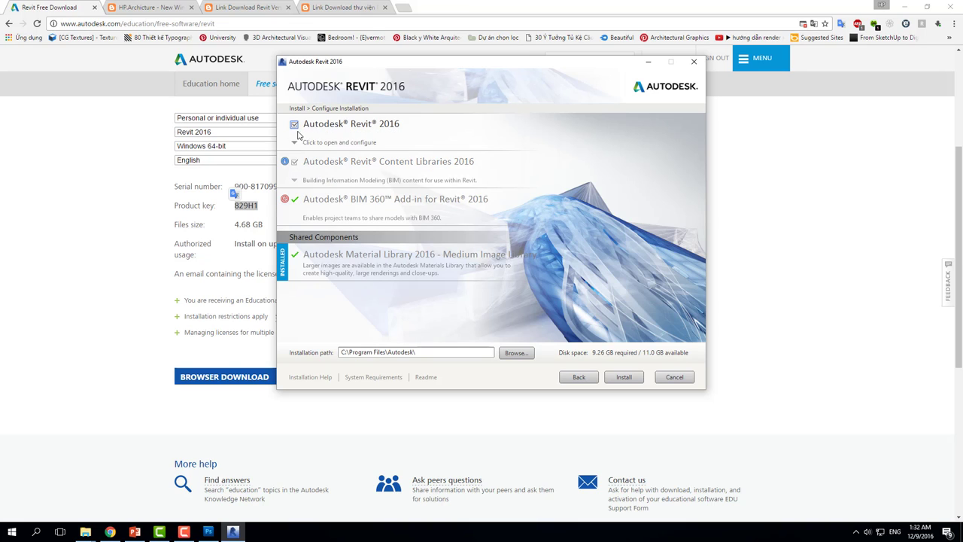
left_click(295, 163)
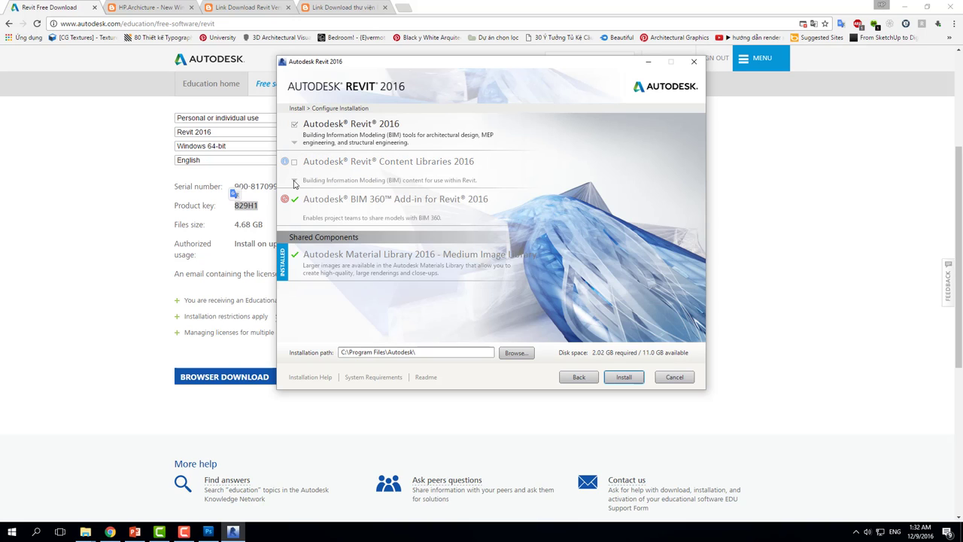
left_click(294, 162)
left_click(297, 182)
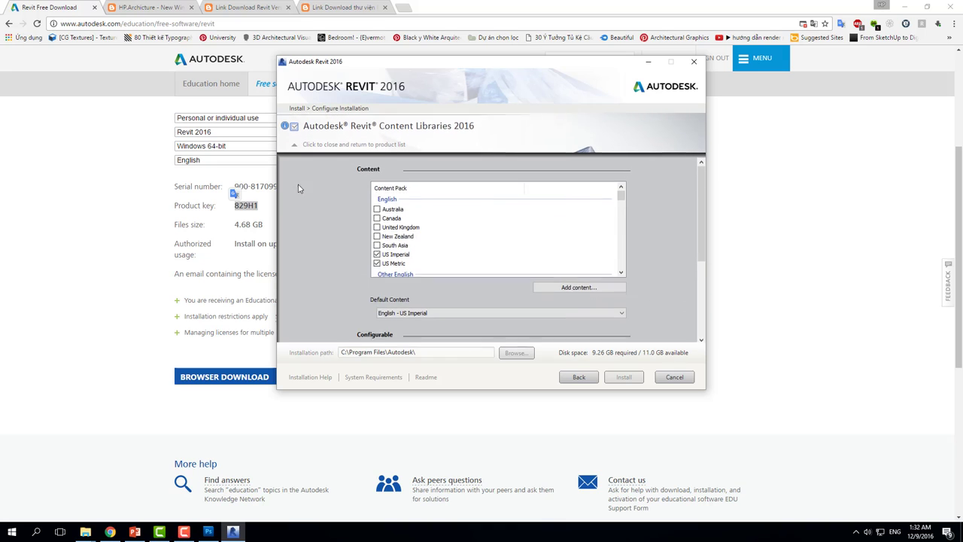
Drop the US Imperial pack so English - US Metric becomes the only and default content.
scroll(503, 252, "down", 1)
scroll(510, 249, "down", 2)
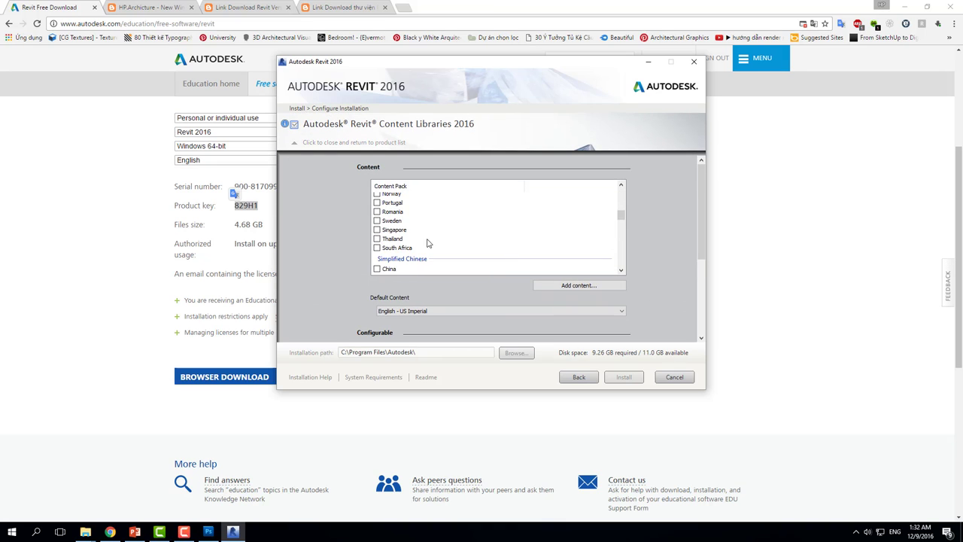
scroll(426, 243, "down", 2)
scroll(431, 242, "down", 1)
scroll(431, 241, "down", 2)
scroll(432, 242, "down", 2)
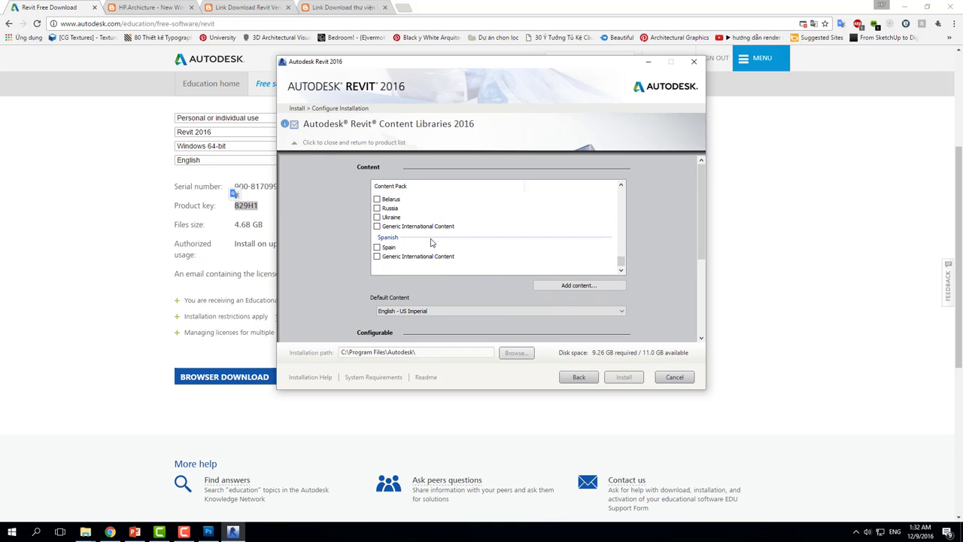
scroll(432, 242, "up", 2)
scroll(432, 243, "up", 2)
scroll(432, 242, "up", 3)
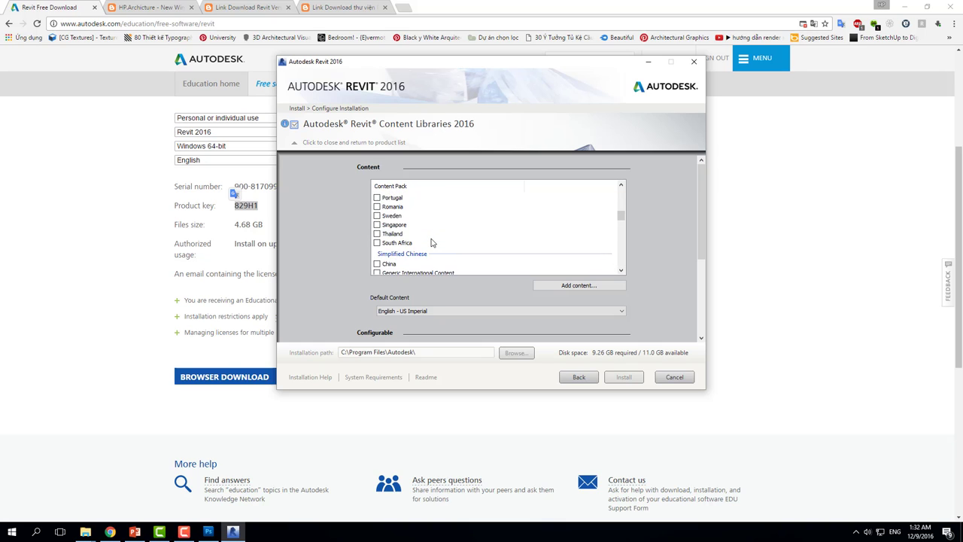
scroll(432, 243, "up", 3)
scroll(432, 243, "up", 3)
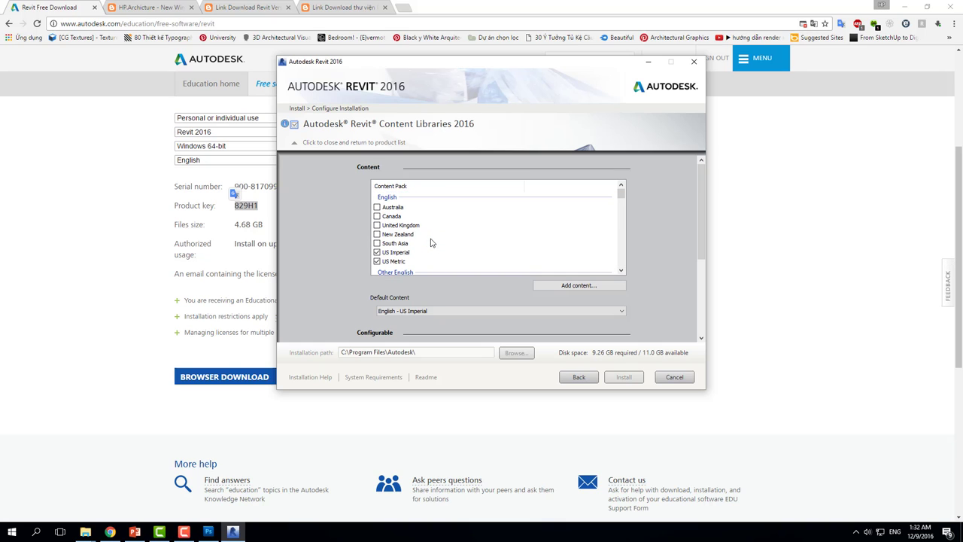
left_click(377, 253)
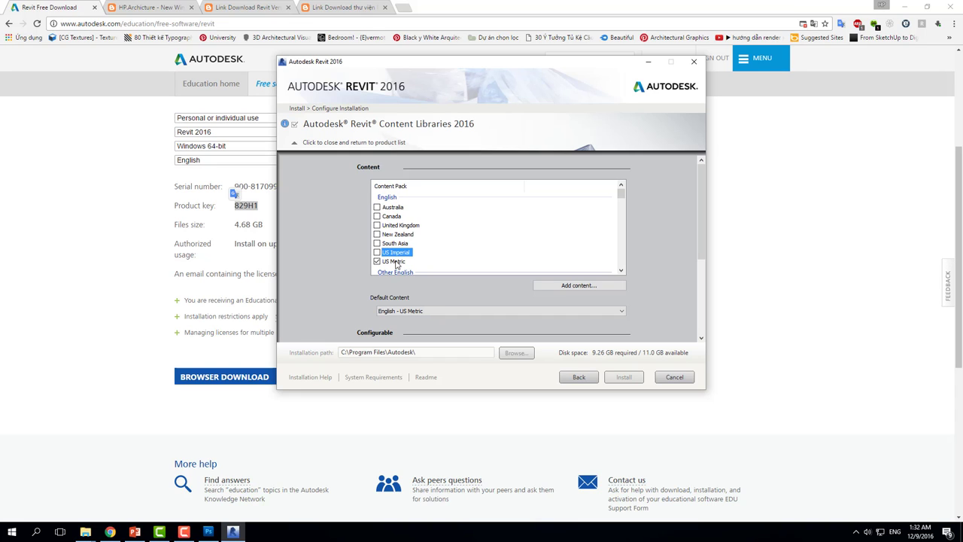
Uncheck Content Libraries 2016, reducing the required disk space to 2.02 GB.
scroll(466, 248, "down", 2)
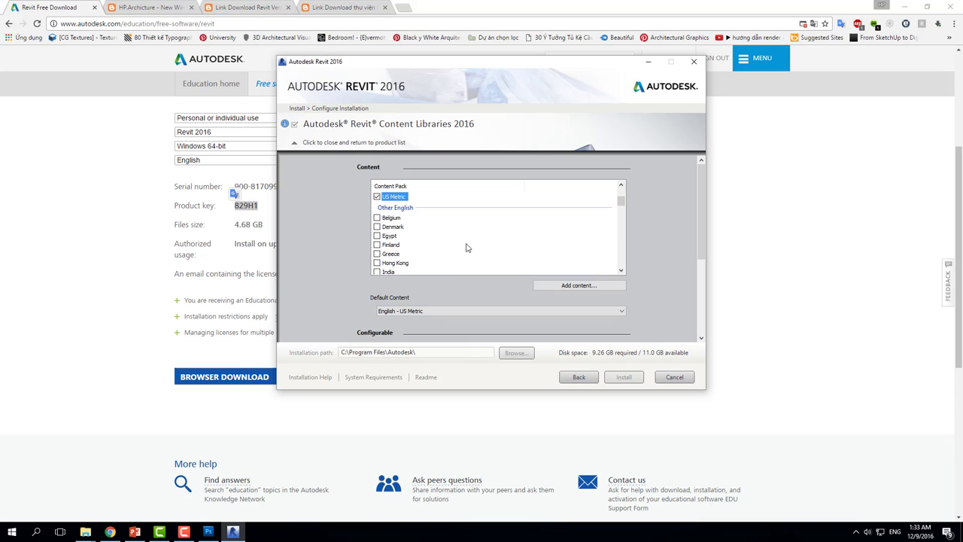
scroll(465, 248, "down", 2)
scroll(516, 216, "down", 2)
scroll(445, 253, "down", 2)
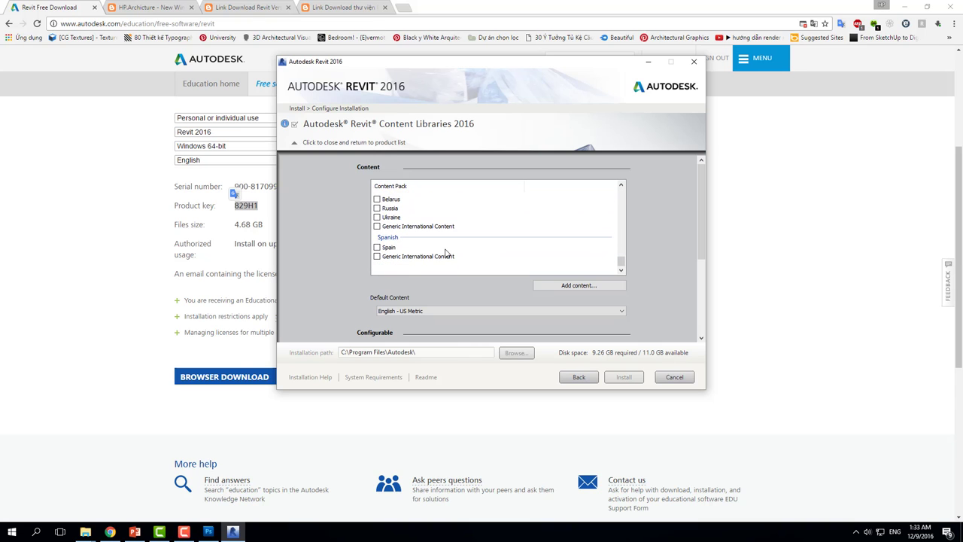
scroll(445, 253, "up", 2)
scroll(425, 248, "up", 1)
scroll(425, 249, "up", 2)
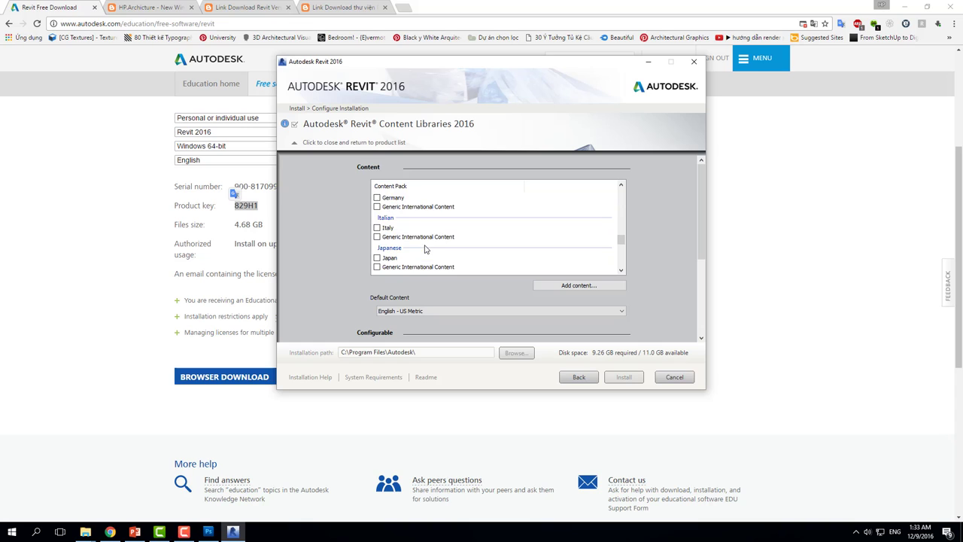
scroll(429, 245, "up", 1)
scroll(432, 238, "up", 2)
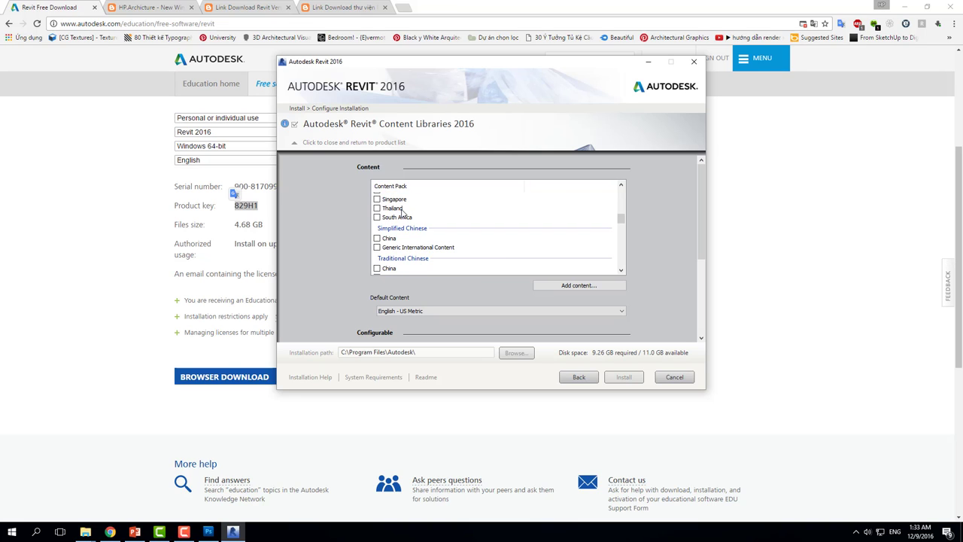
scroll(402, 213, "up", 3)
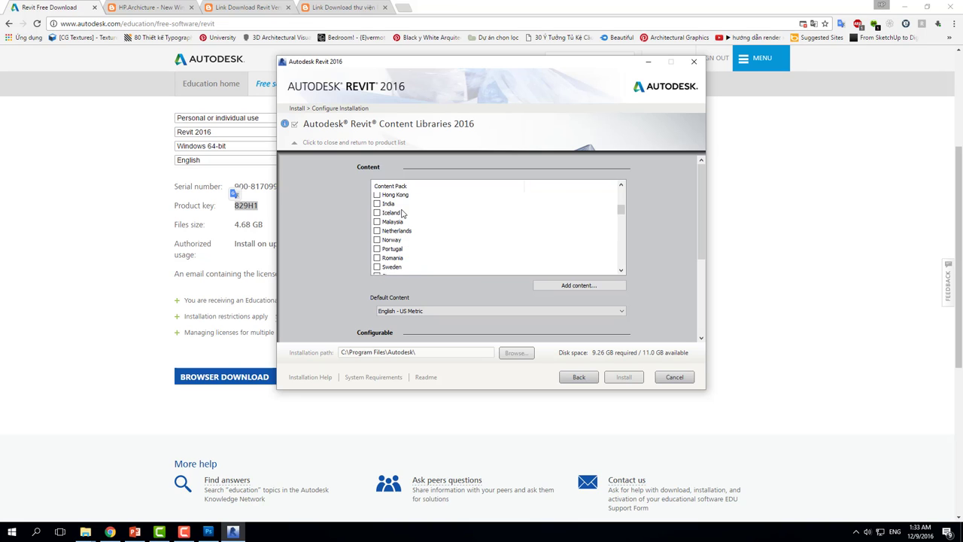
scroll(391, 210, "up", 3)
scroll(395, 217, "up", 2)
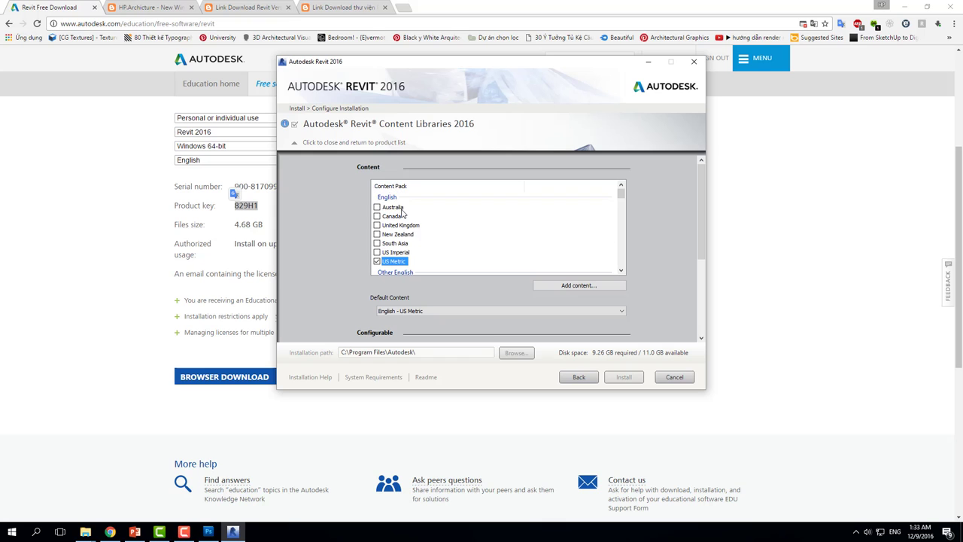
left_click(296, 126)
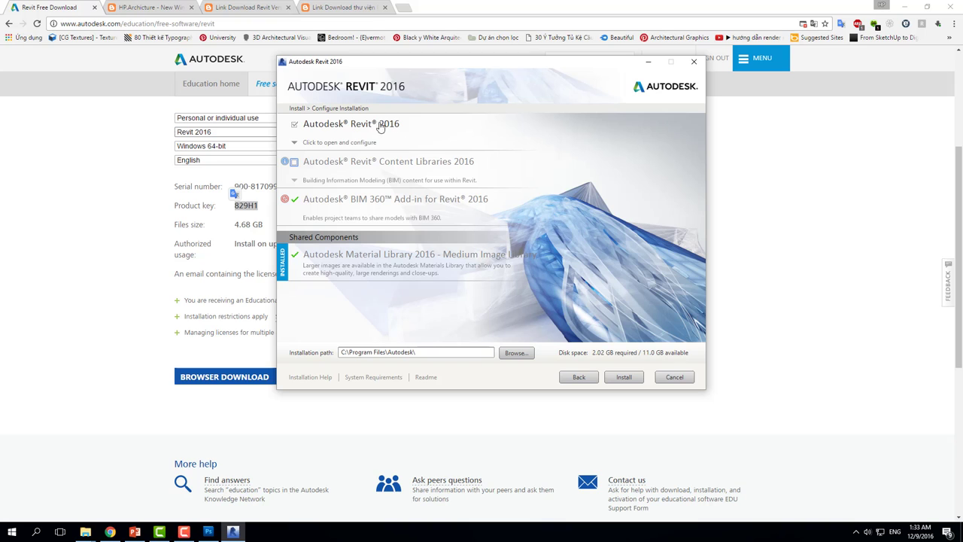
Review Revit 2016's shortcut, discipline and project path options, then bring the licence page forward.
left_click(296, 143)
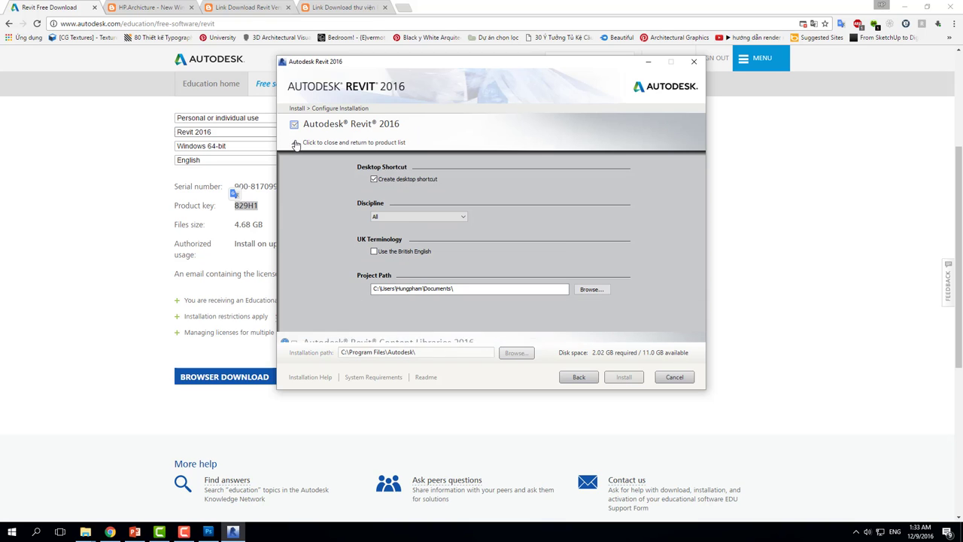
left_click(296, 142)
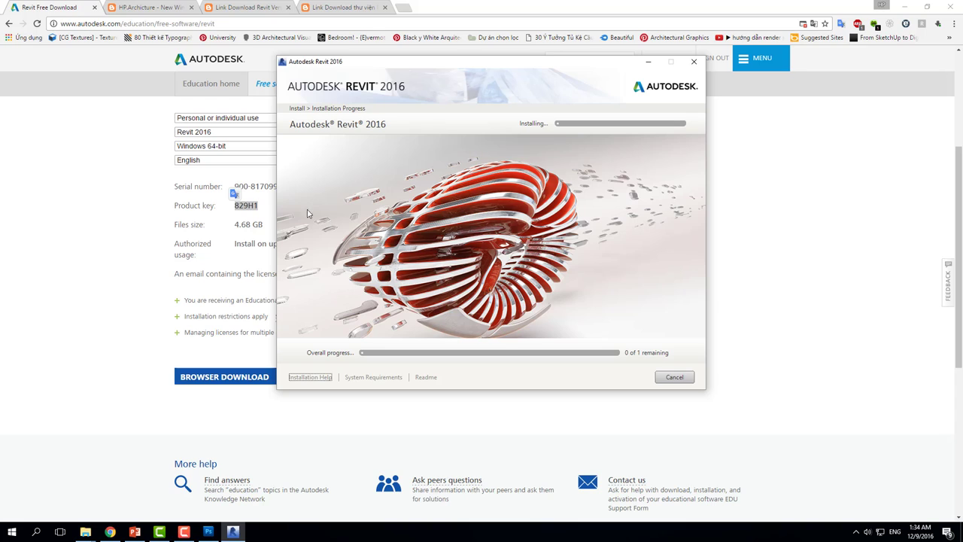
left_click(98, 213)
left_click_drag(234, 225, 266, 224)
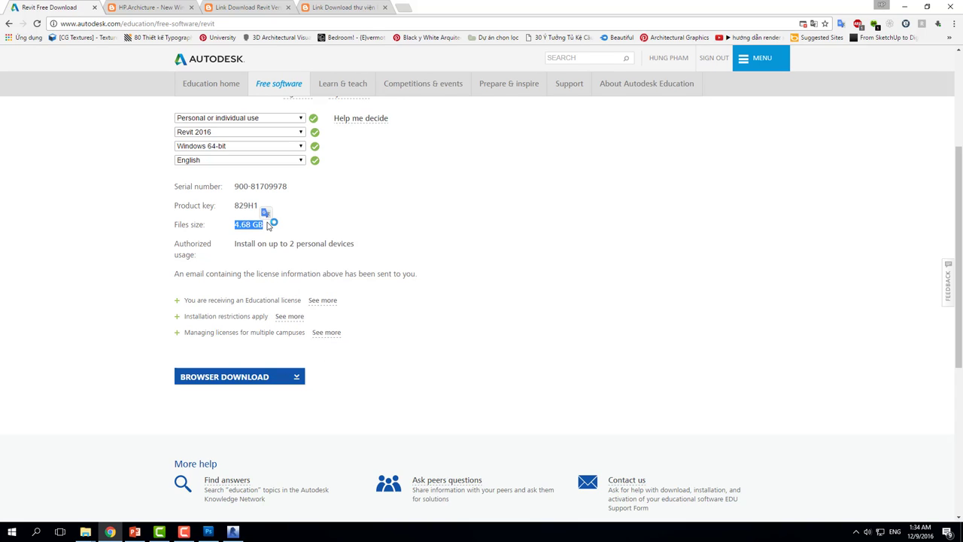
left_click(306, 229)
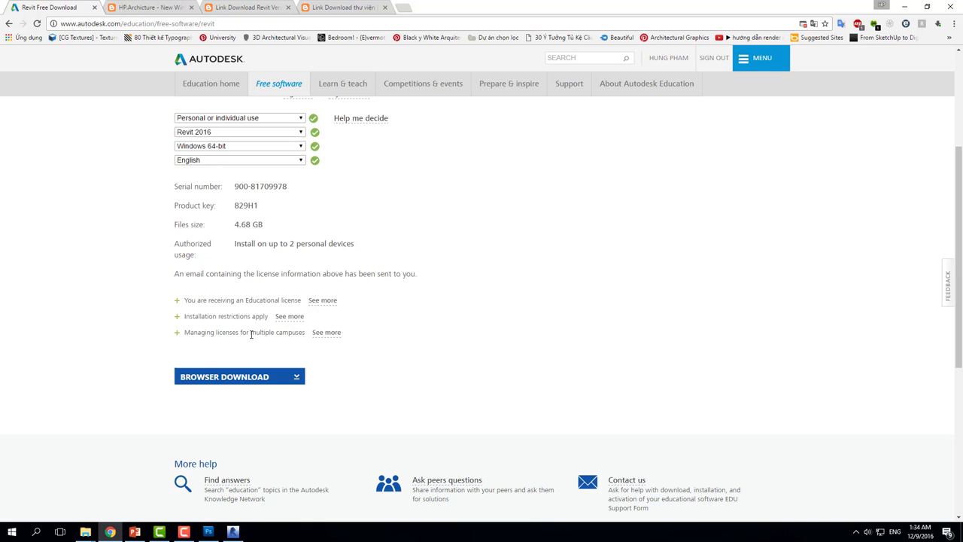
left_click(234, 532)
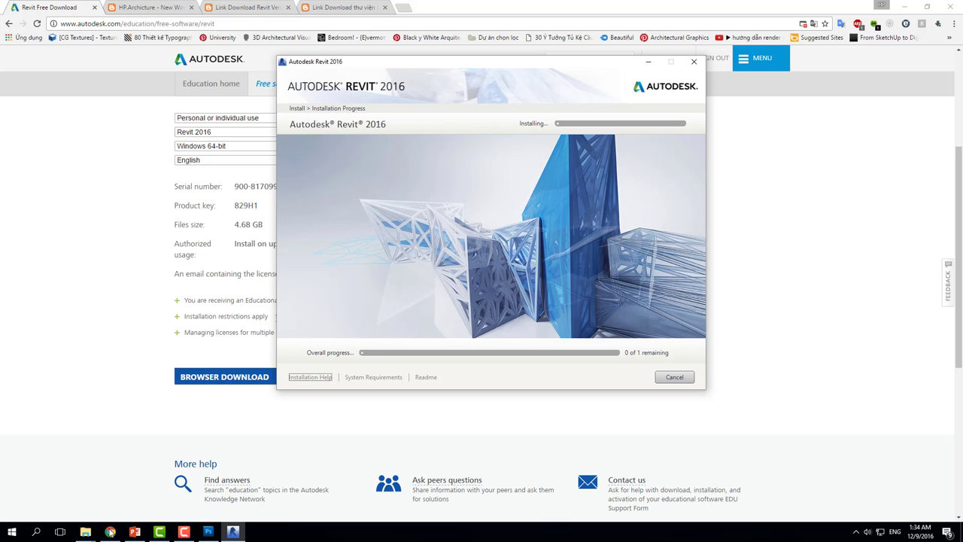
Look over the RVT 2016 folder and AUTODESK RVT, then return to the Installation Complete installer.
mouse_move(85, 532)
left_click(51, 489)
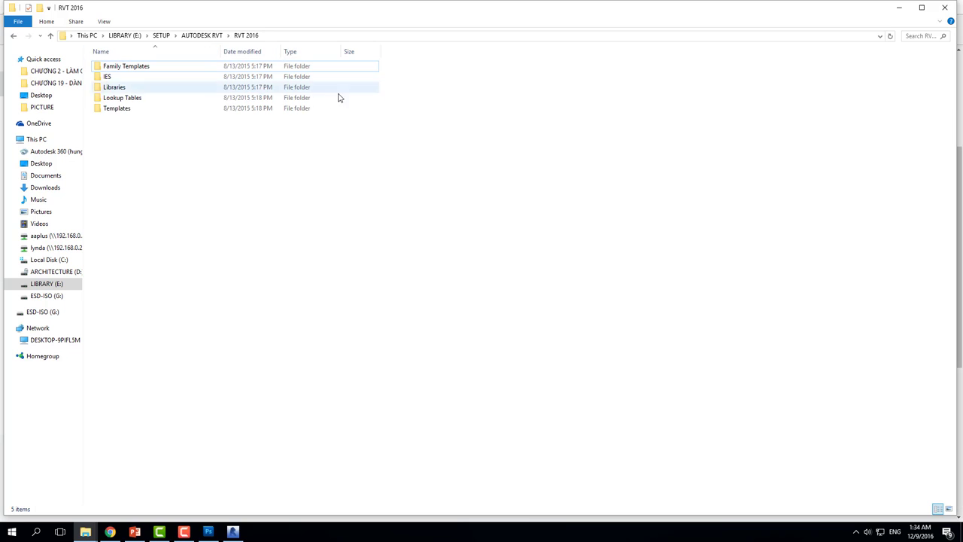
left_click(85, 531)
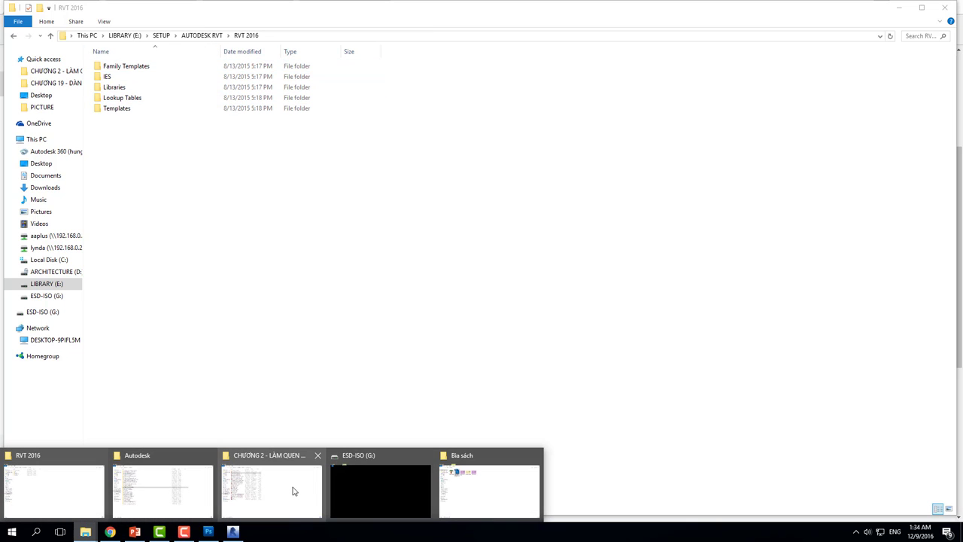
left_click(73, 488)
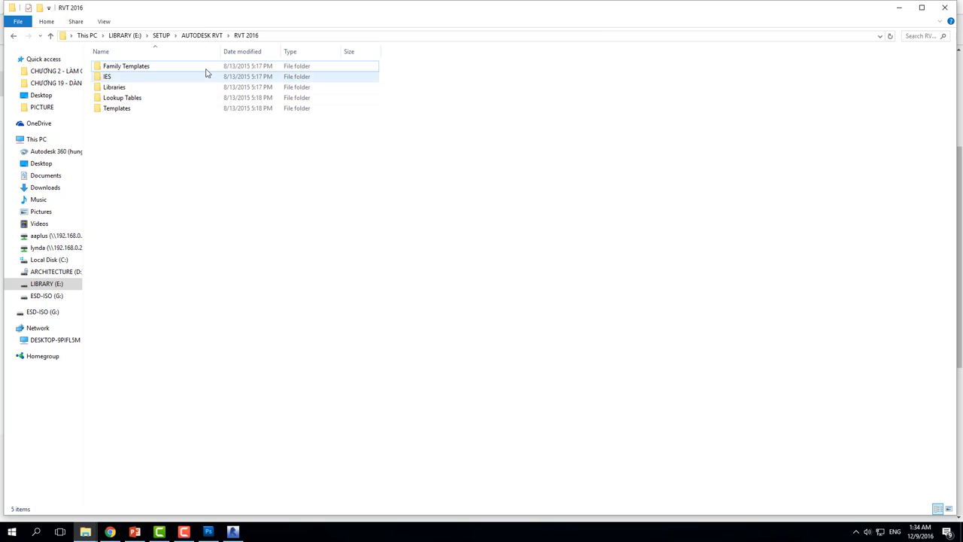
left_click(215, 107)
left_click(201, 35)
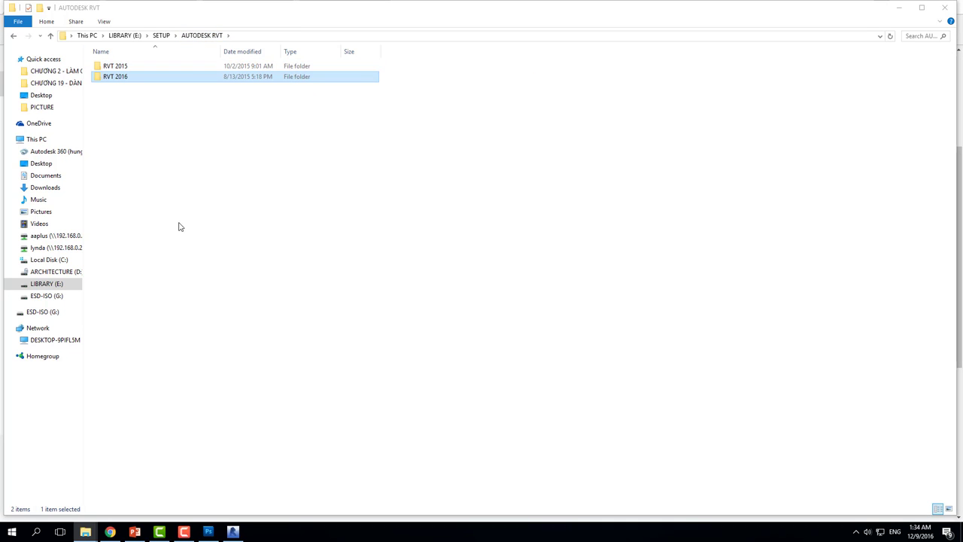
left_click(180, 268)
left_click(209, 531)
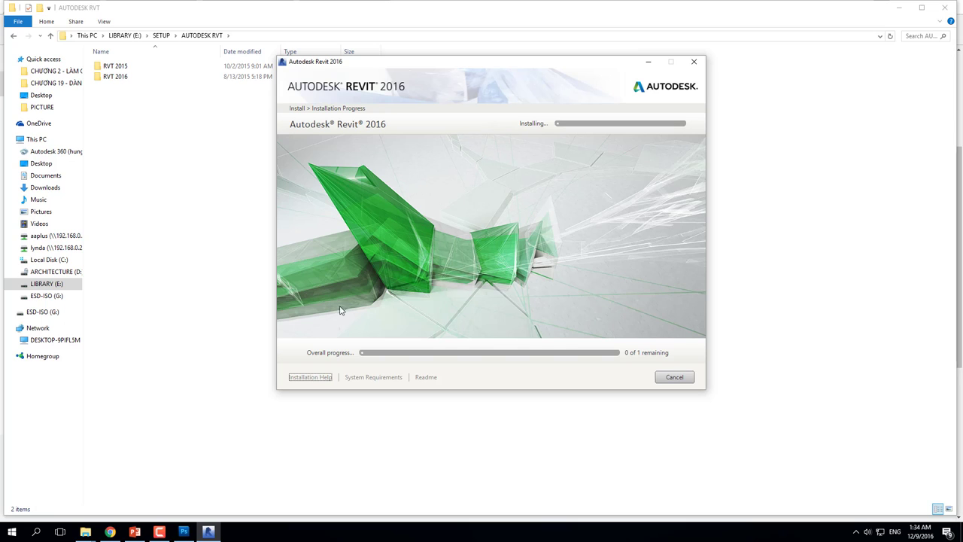
left_click(158, 531)
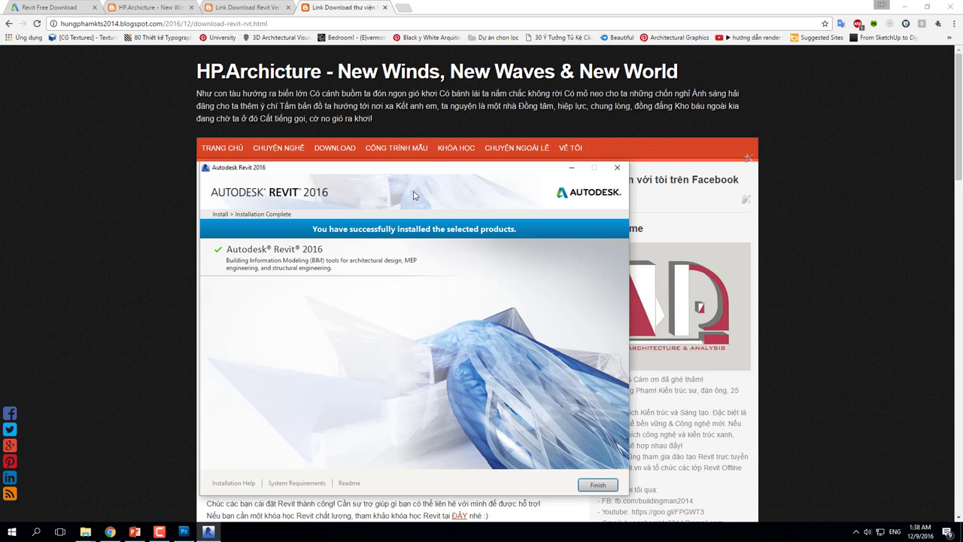
Finish the completed installation and show Revit 2016 under Recently added in the Start menu.
left_click_drag(430, 167, 475, 112)
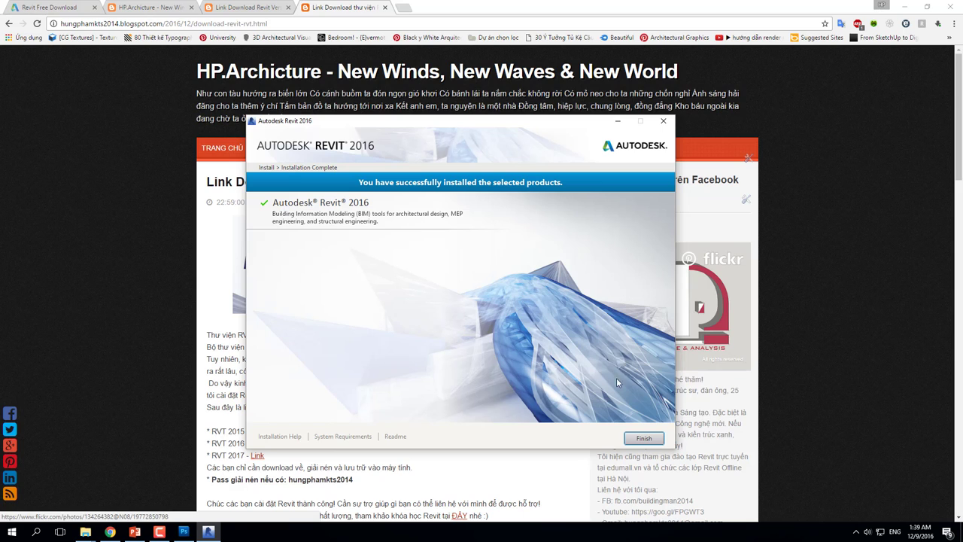
left_click(643, 438)
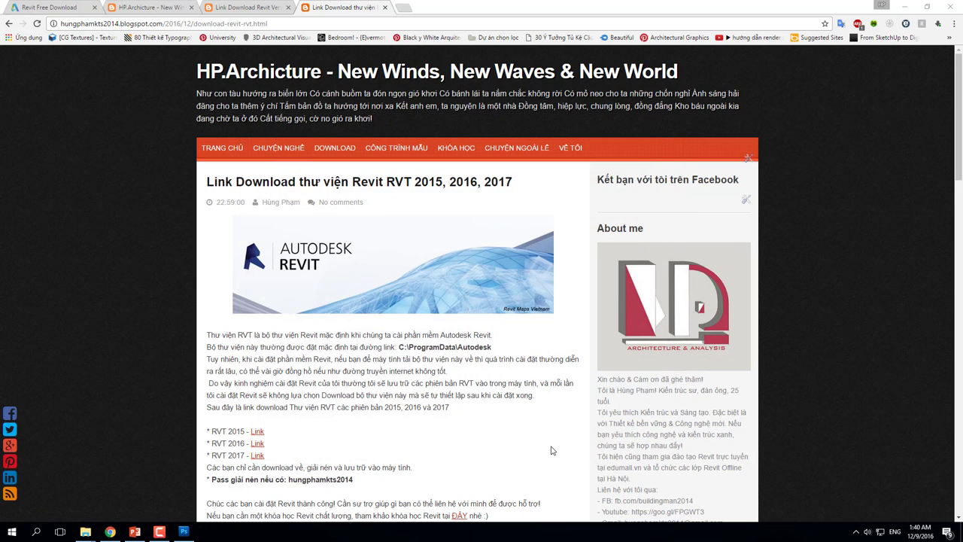
left_click(11, 532)
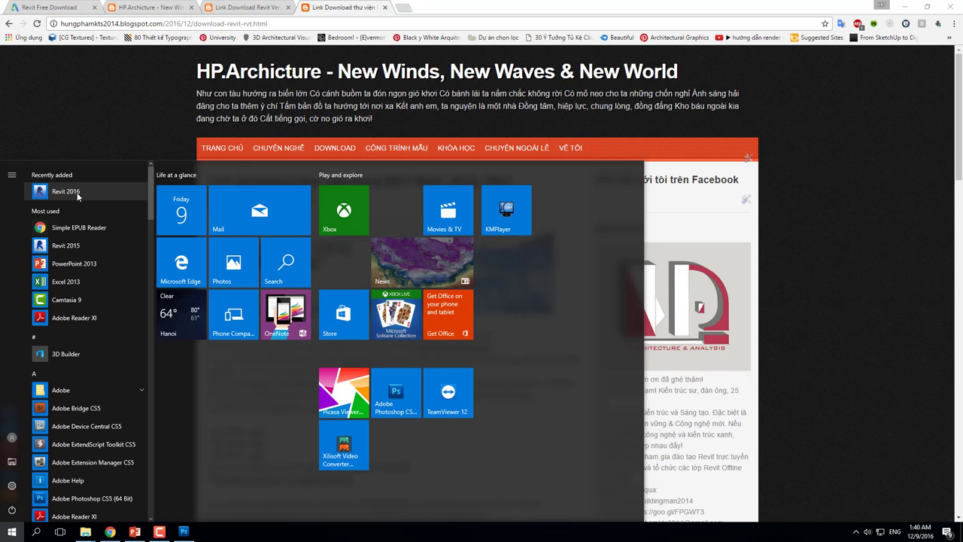
Launch Revit 2016 and dismiss the invalid family template and external tool failure messages.
left_click(77, 194)
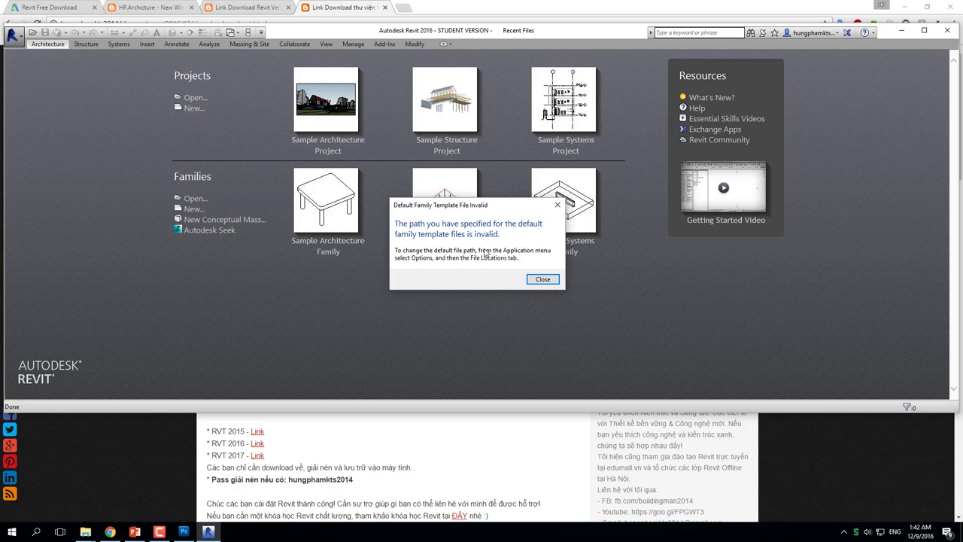
left_click(545, 282)
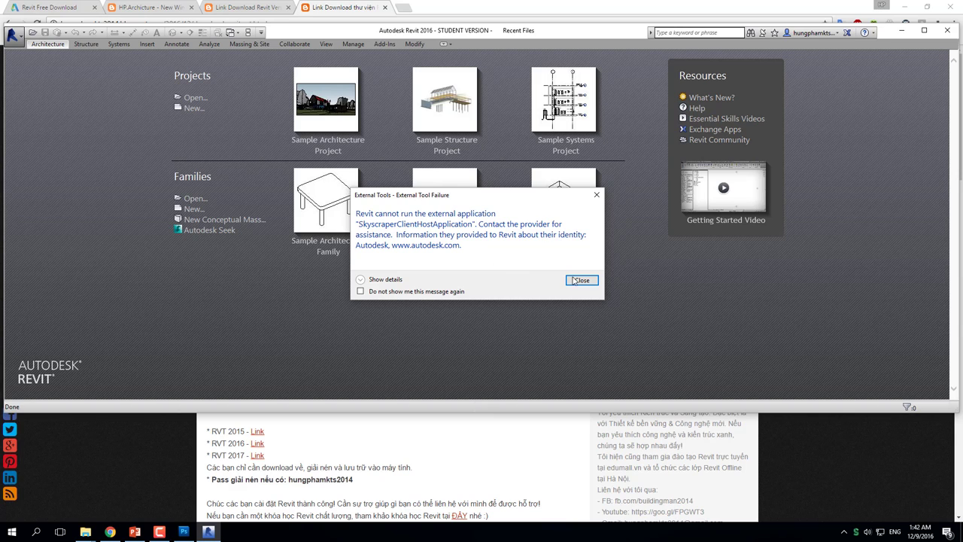
left_click(579, 280)
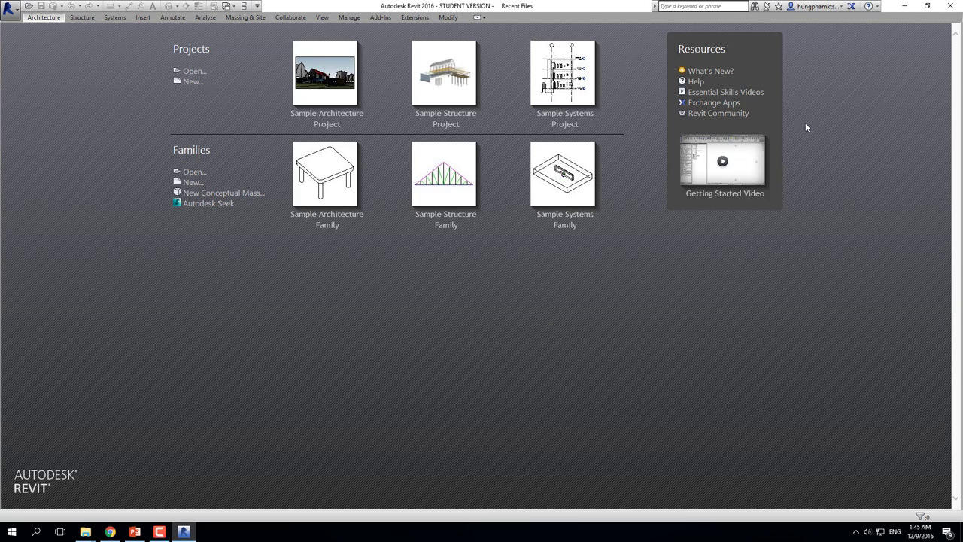
left_click(878, 6)
left_click(815, 7)
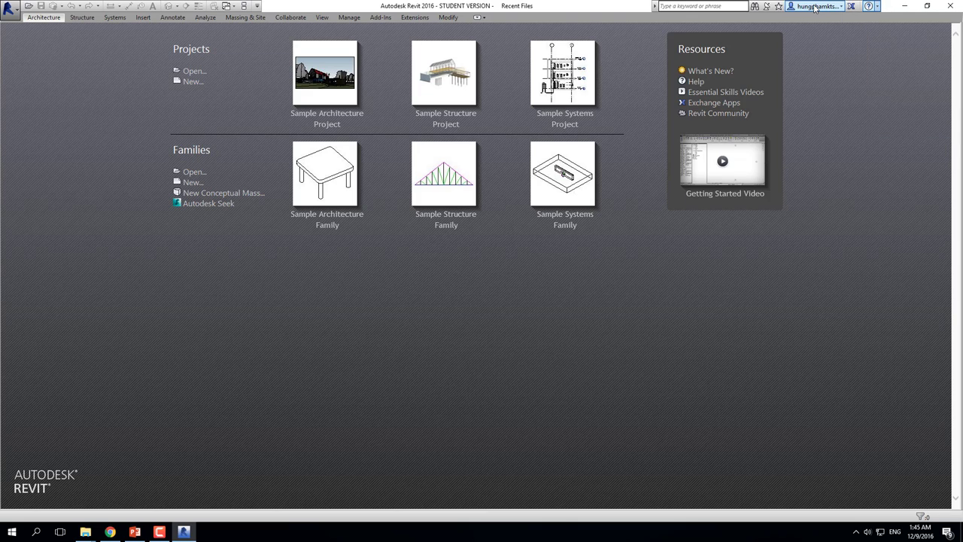
left_click(814, 8)
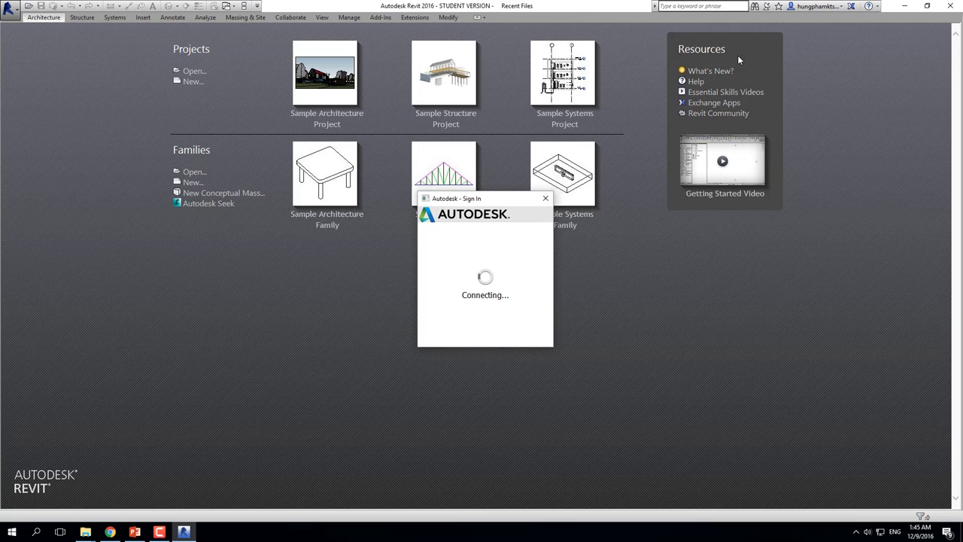
left_click(593, 182)
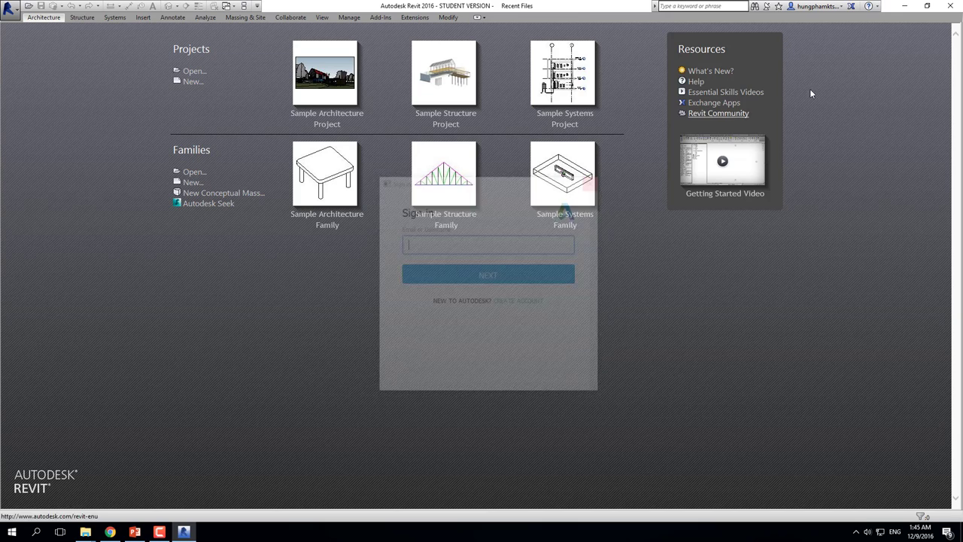
left_click(877, 6)
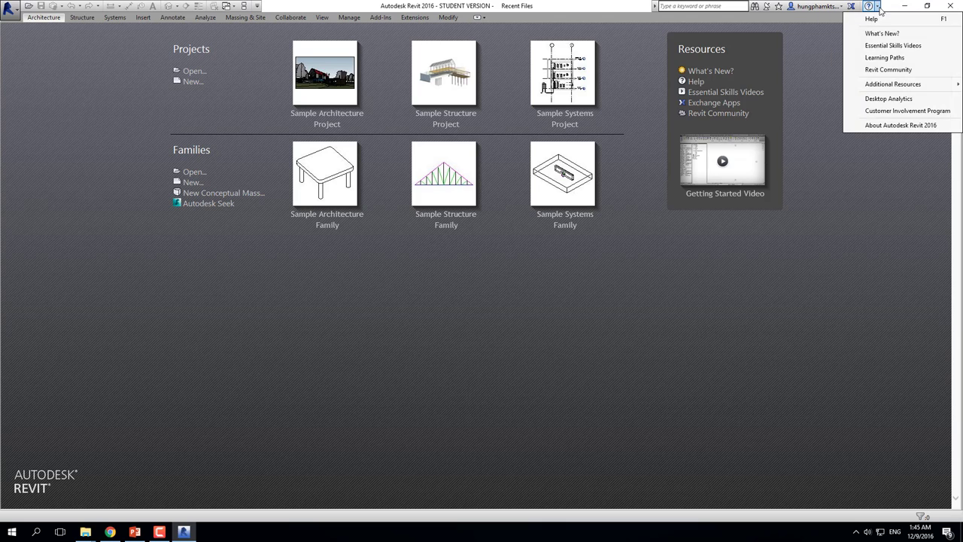
left_click(884, 126)
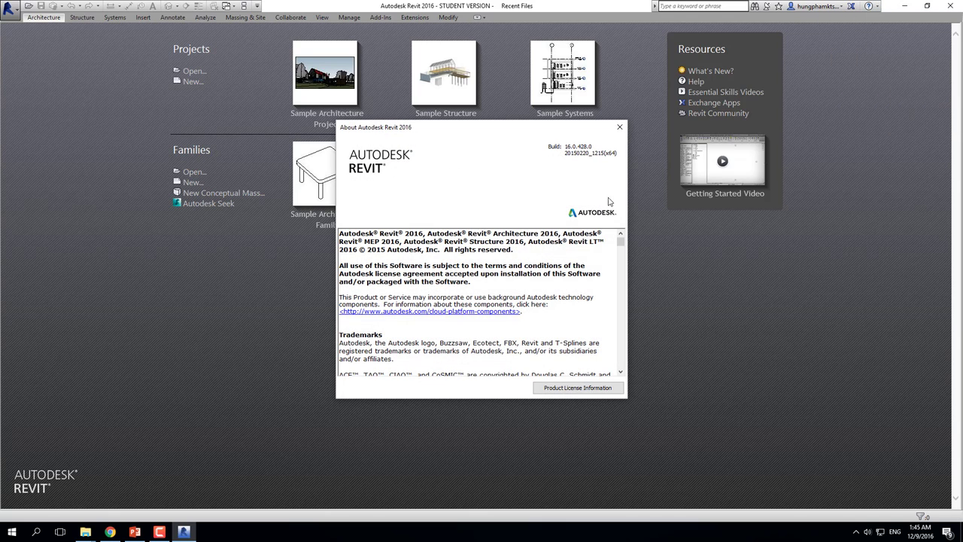
left_click(575, 391)
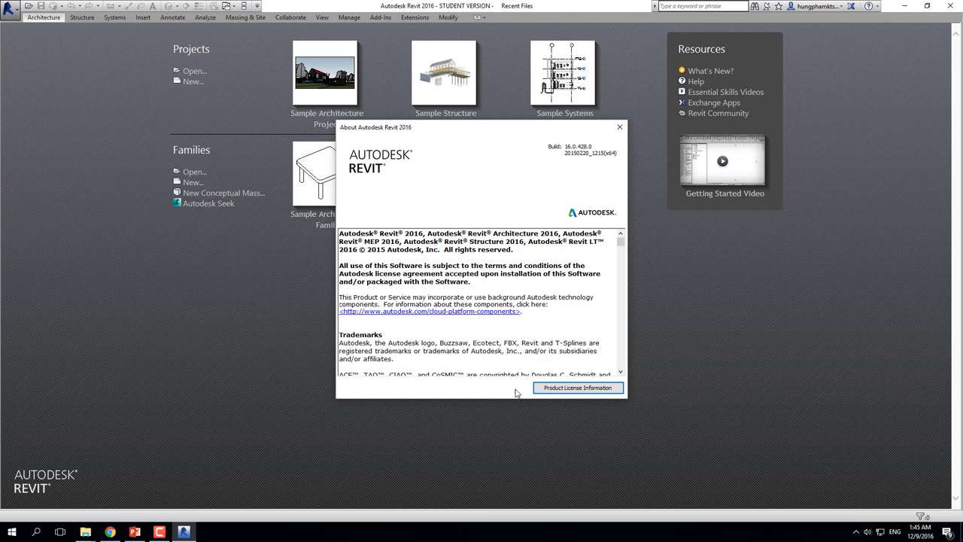
left_click(567, 385)
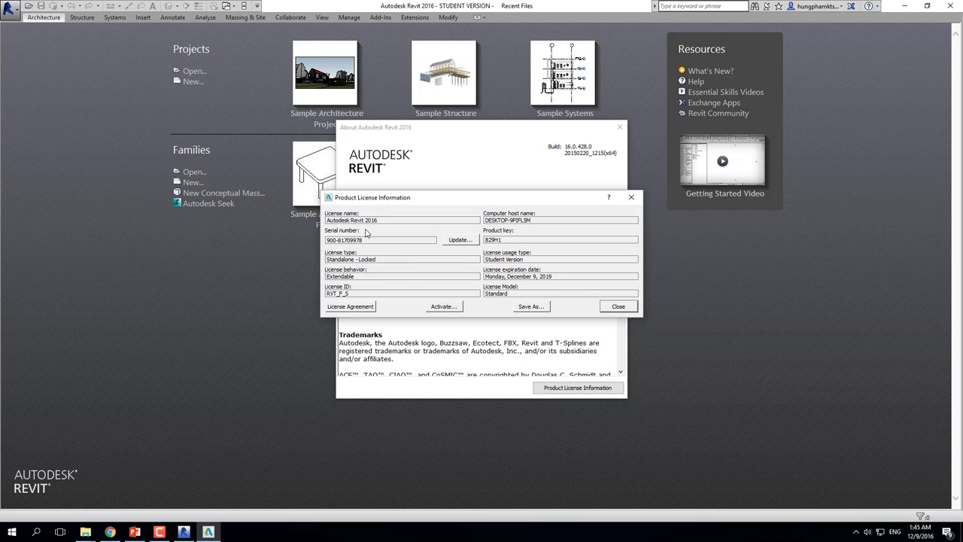
mouse_move(361, 242)
left_mouse_down()
mouse_move(328, 240)
mouse_move(376, 260)
left_mouse_up()
double_click(380, 277)
left_click_drag(549, 277, 494, 289)
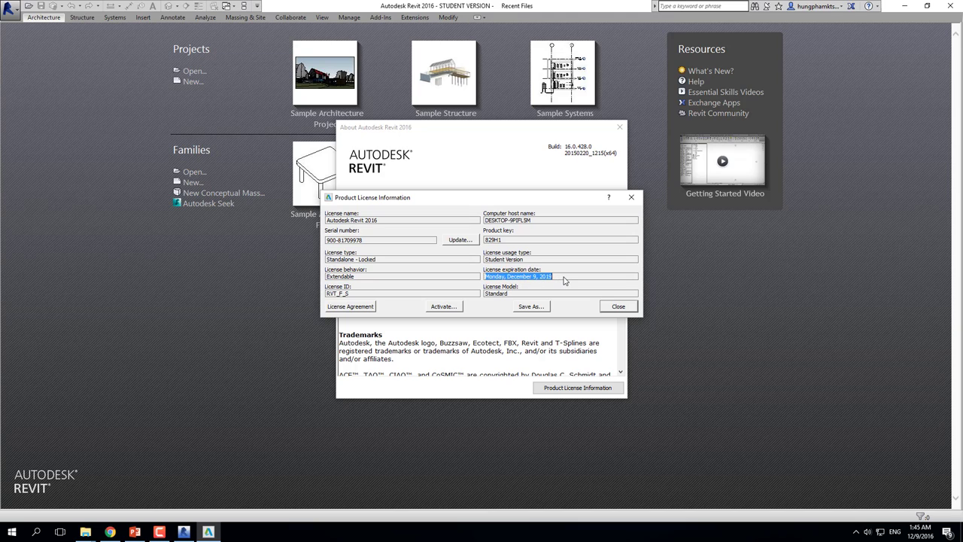
left_click_drag(565, 280, 465, 283)
left_click(555, 281)
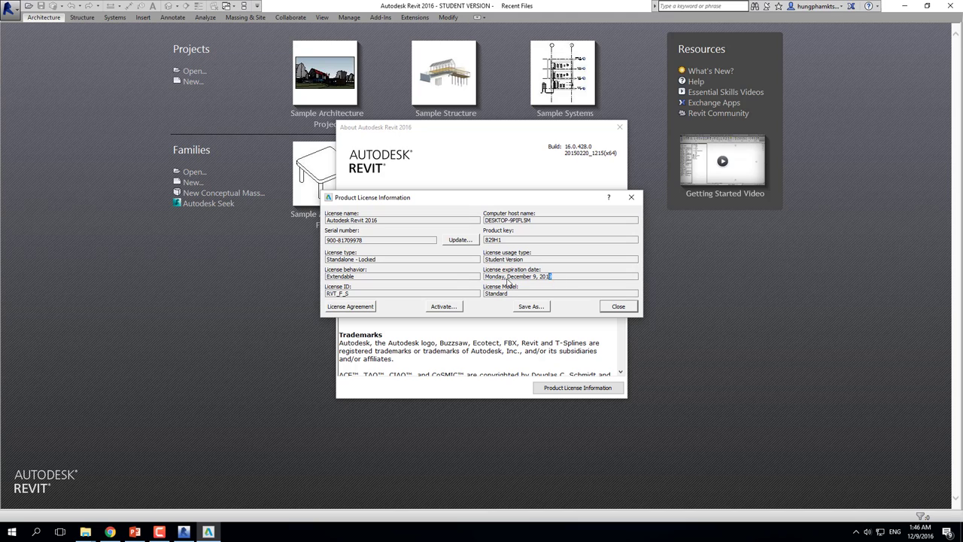
double_click(509, 277)
left_click(526, 258)
double_click(371, 243)
left_click(387, 293)
left_click(618, 306)
left_click(619, 128)
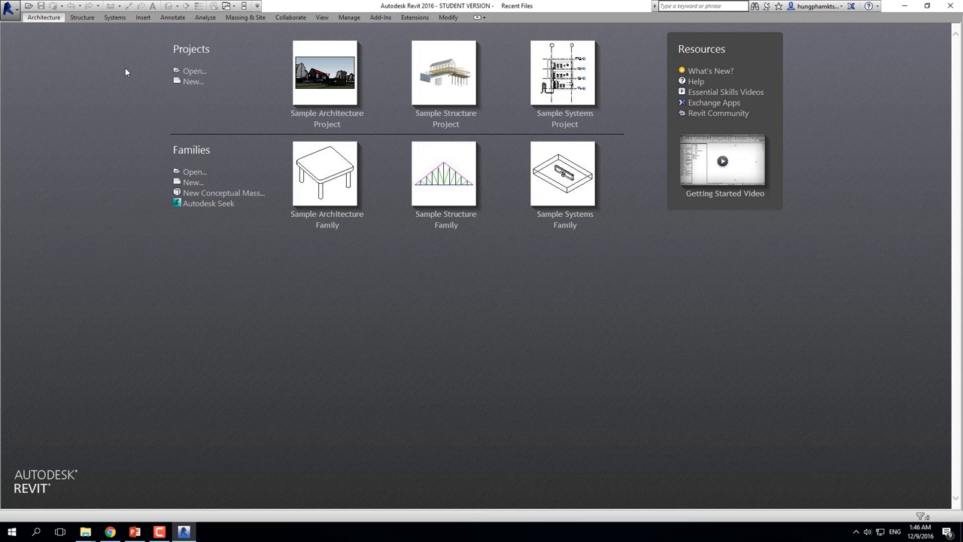
Open Revit's Options dialog on the File Locations page.
left_click(10, 13)
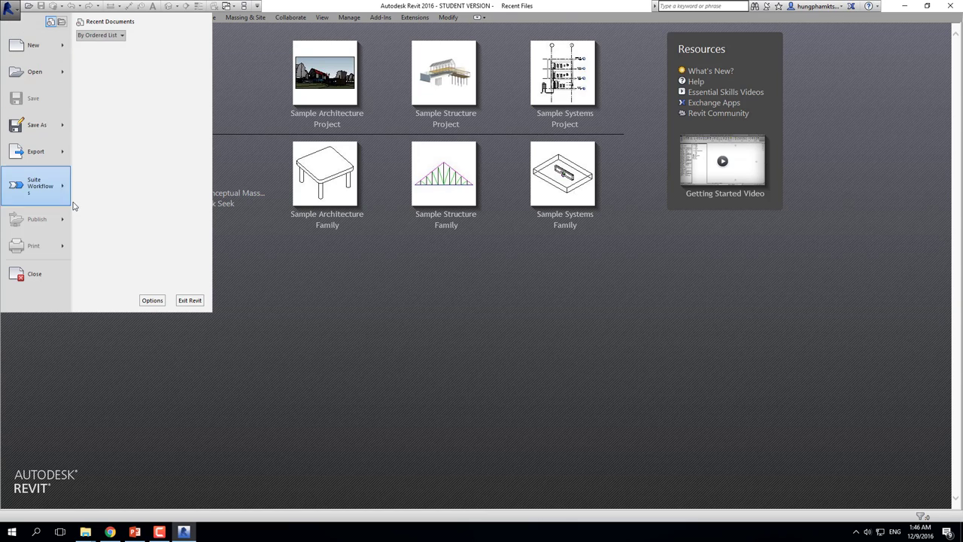
left_click(184, 300)
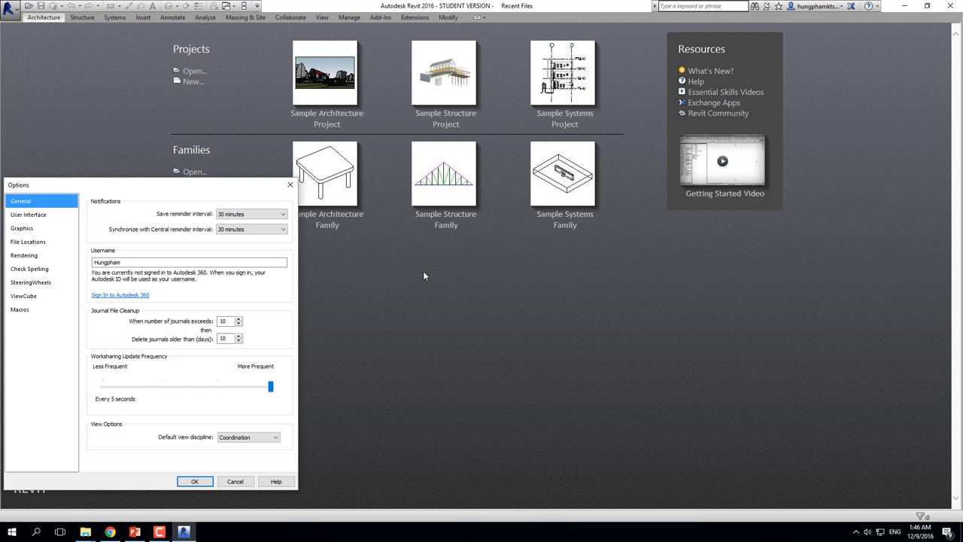
left_click_drag(172, 191, 252, 79)
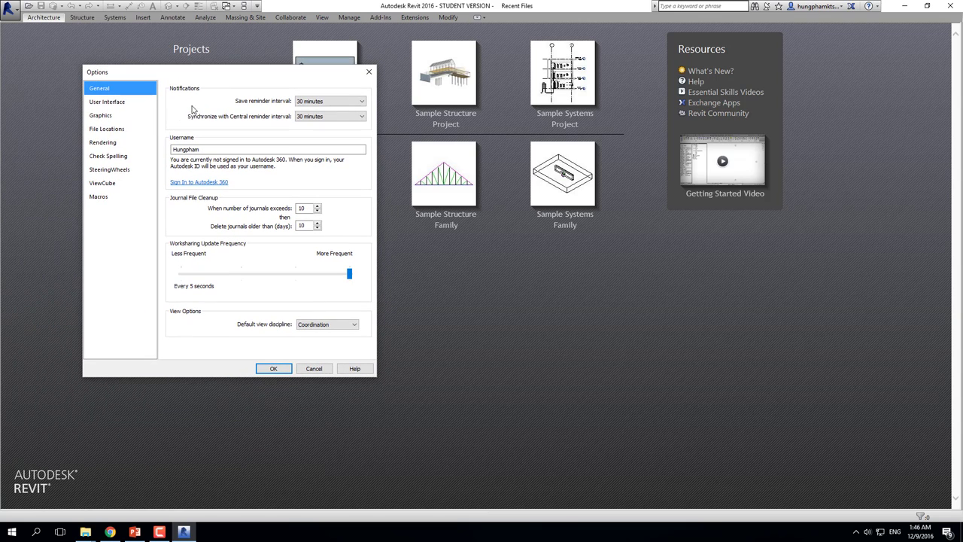
left_click(123, 129)
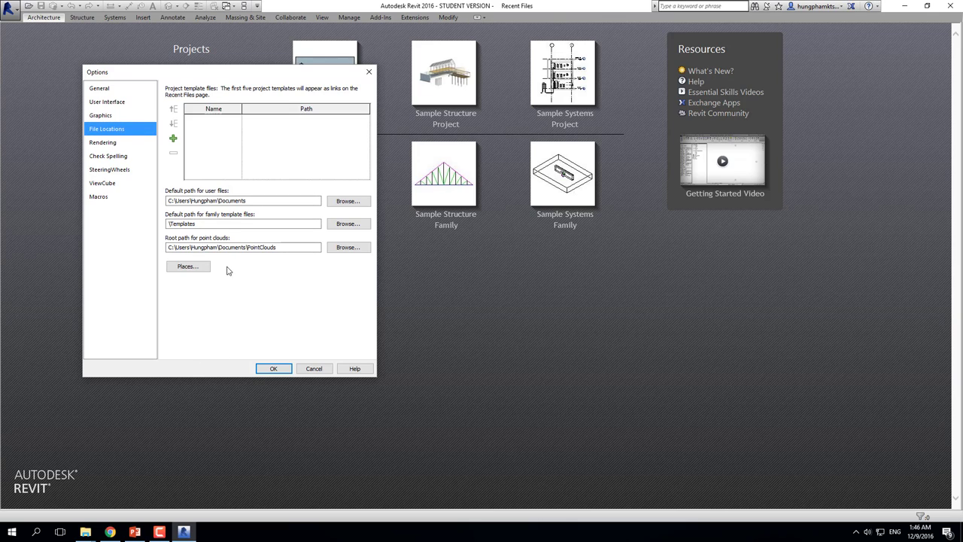
Start a new project template entry and browse to E:\SETUP\AUTODESK RVT\RVT 2016.
left_click(174, 140)
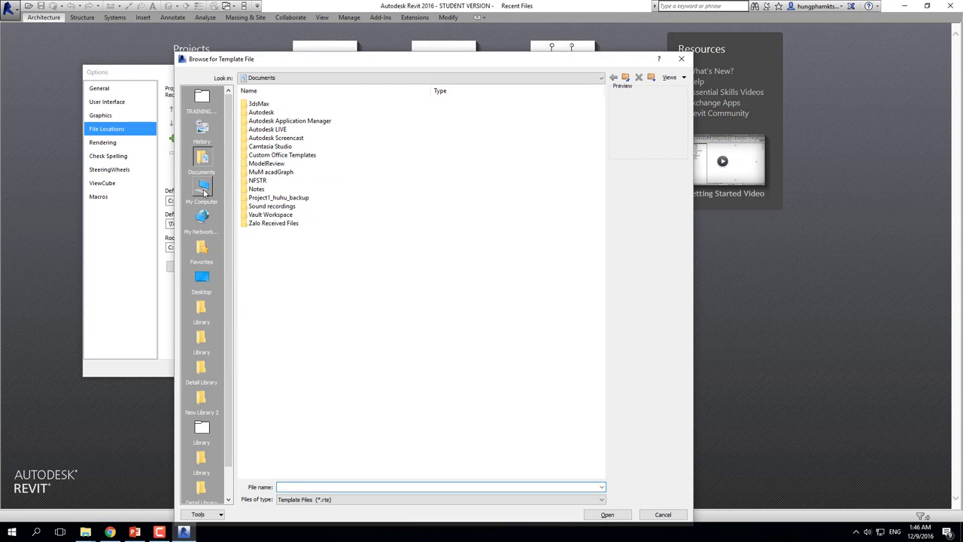
left_click(202, 192)
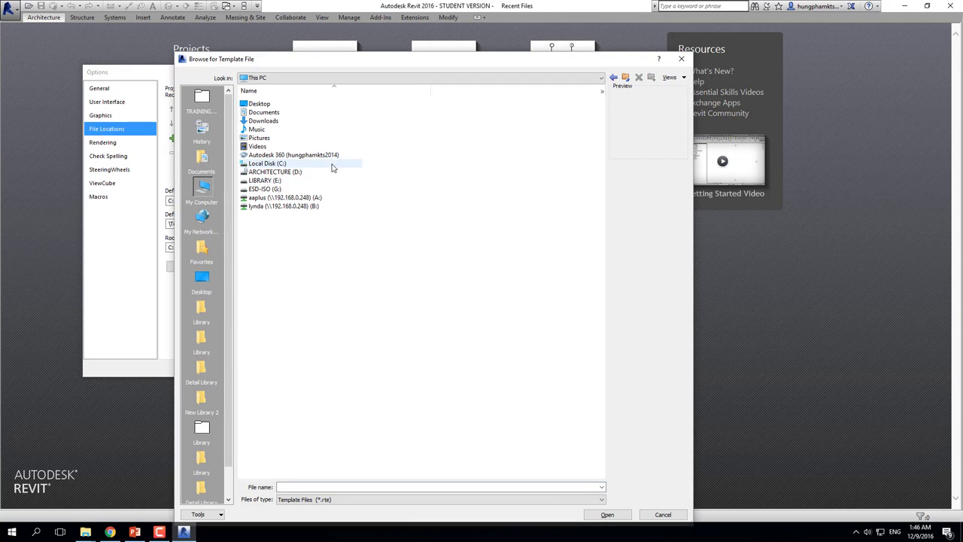
double_click(264, 180)
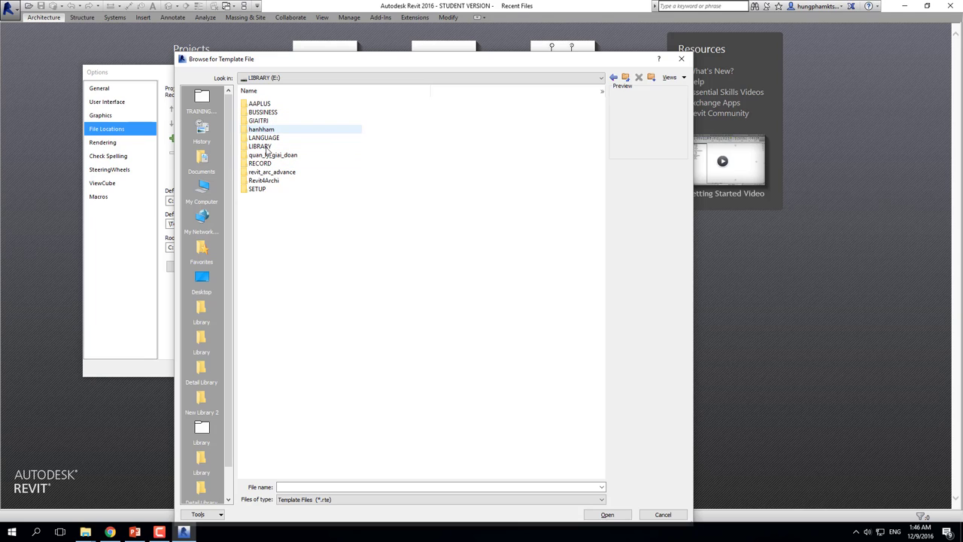
double_click(265, 189)
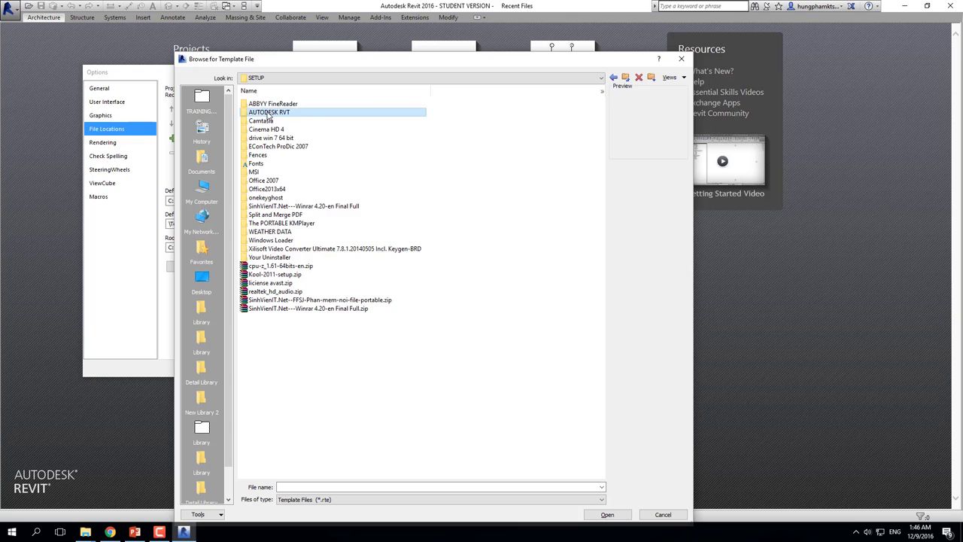
double_click(269, 113)
double_click(273, 113)
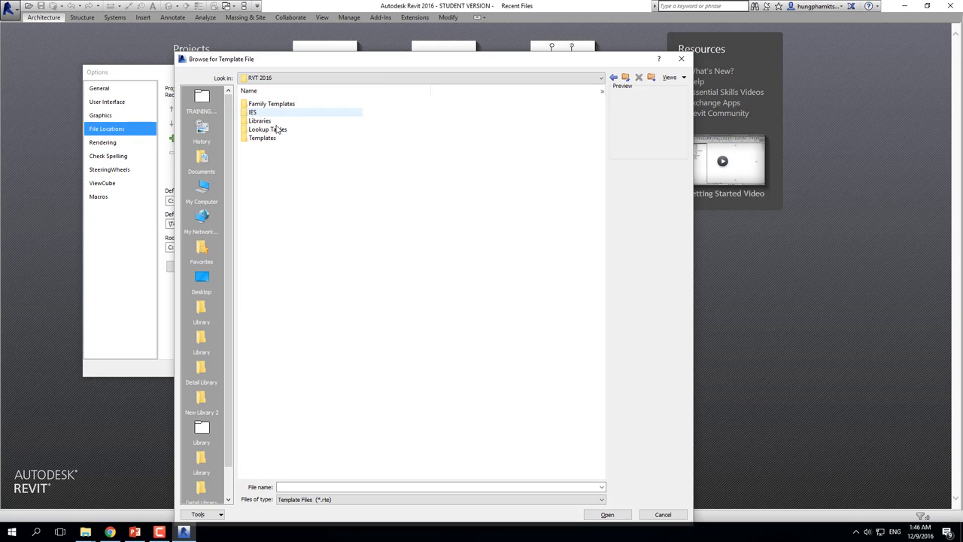
left_click(272, 104)
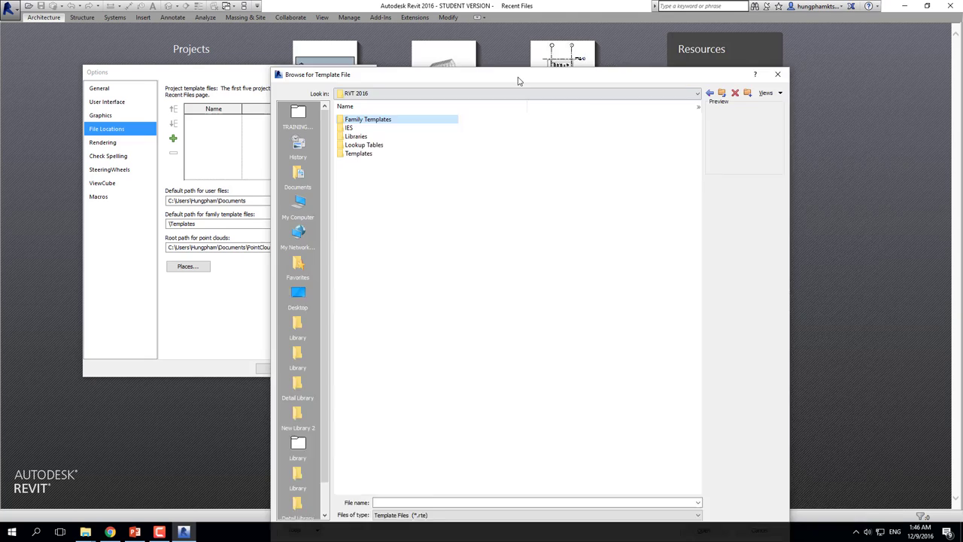
left_click_drag(340, 60, 510, 61)
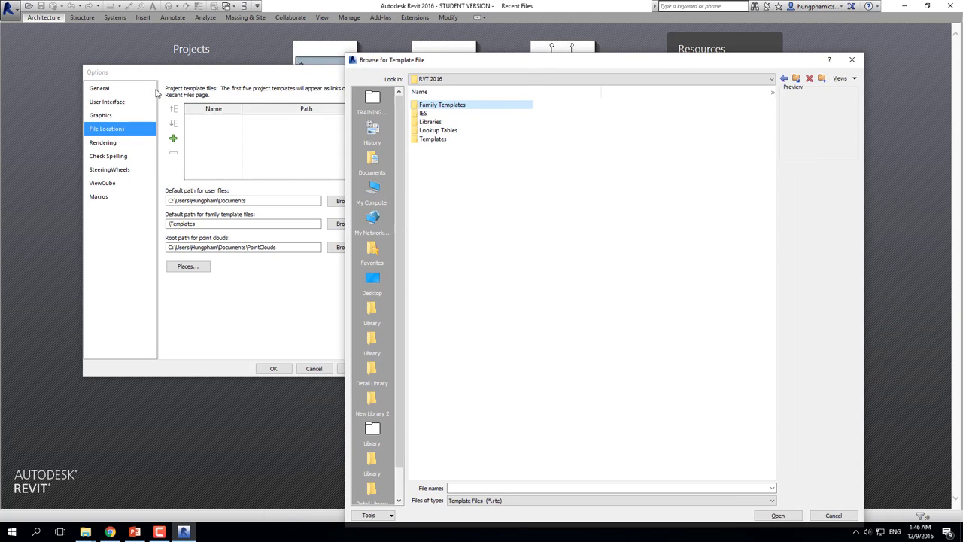
Preview the Templates\US Metric files and add DefaultMetric.rte as a project template.
double_click(432, 139)
double_click(432, 109)
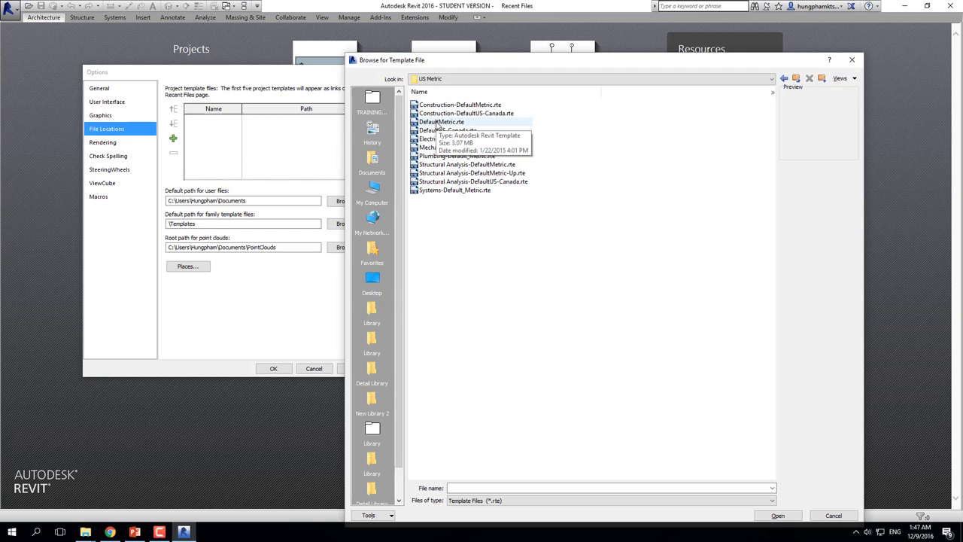
left_click(451, 122)
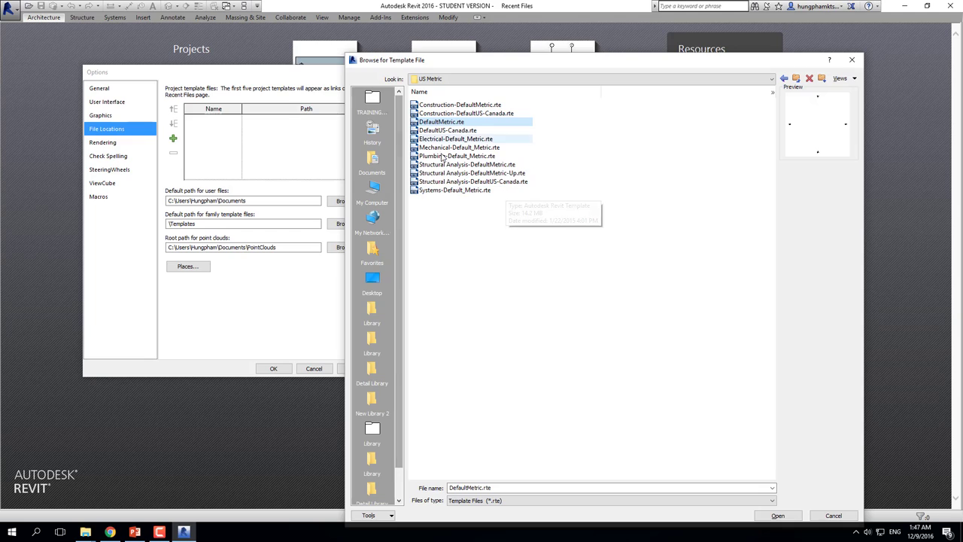
left_click(442, 148)
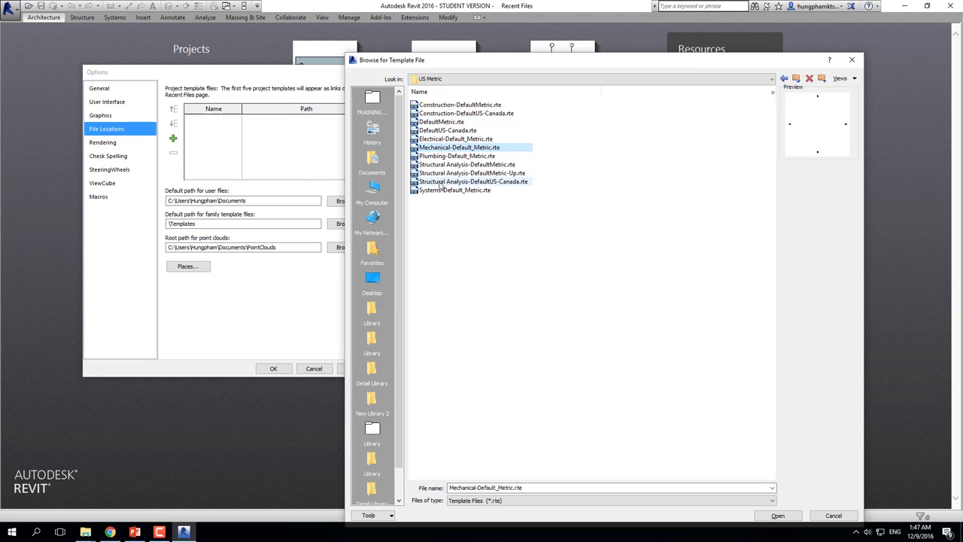
left_click(452, 155)
left_click(459, 139)
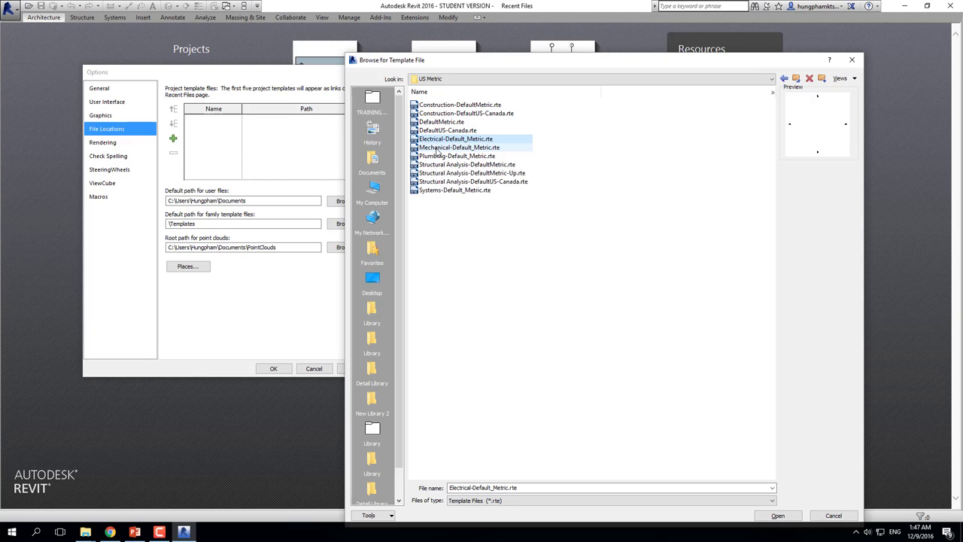
left_click(443, 191)
left_click(448, 173)
left_click(444, 164)
left_click(435, 121)
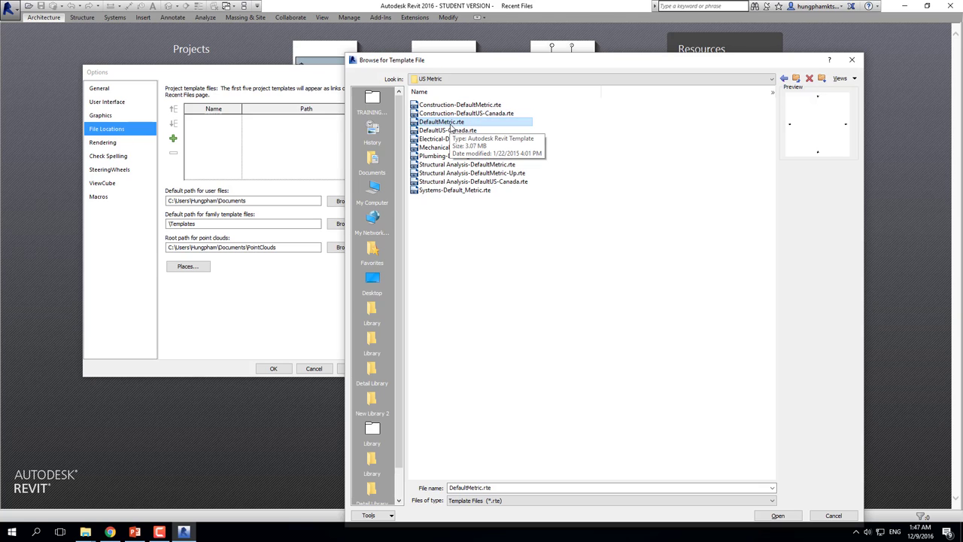
double_click(449, 123)
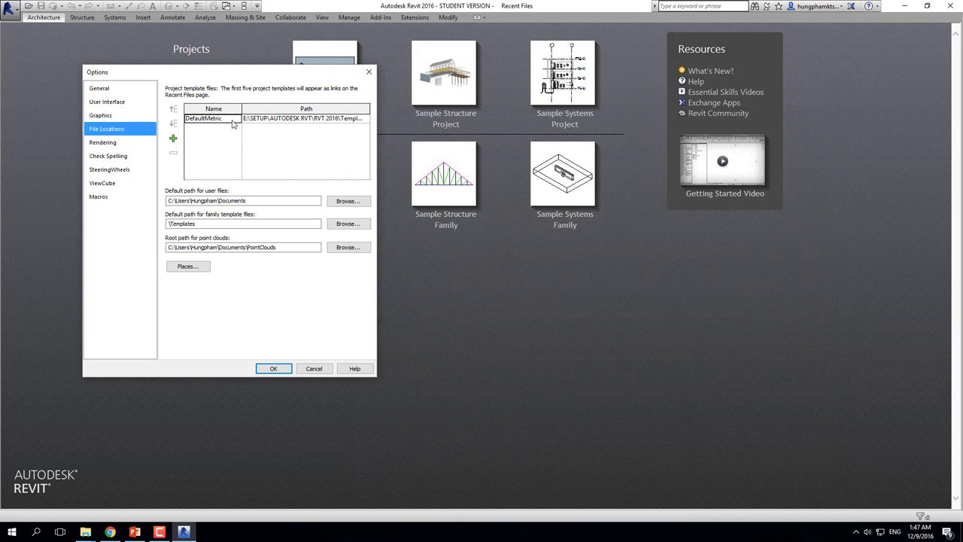
Rename the template entry to Architect, then add Systems-Default_Metric.rte and remove it again.
double_click(230, 121)
type("Architect")
left_click(173, 138)
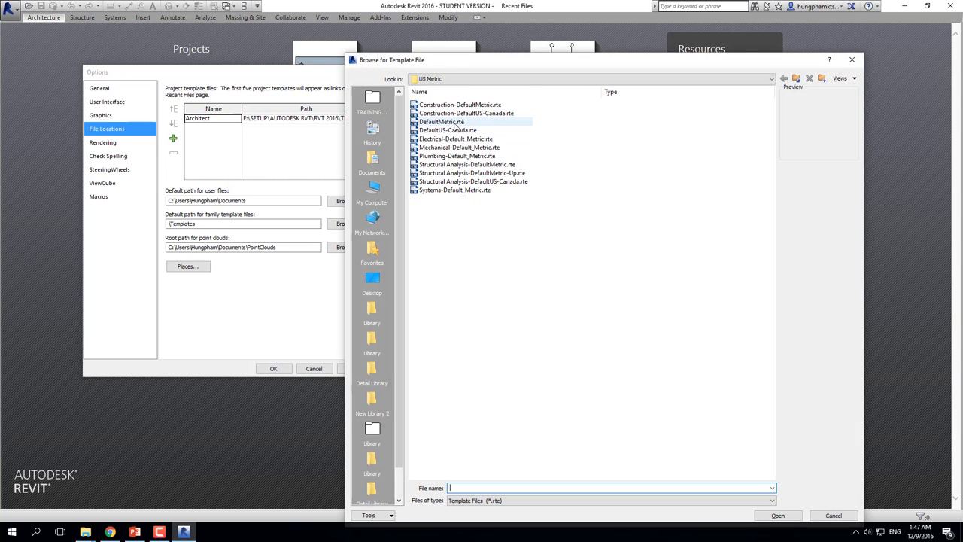
left_click(482, 191)
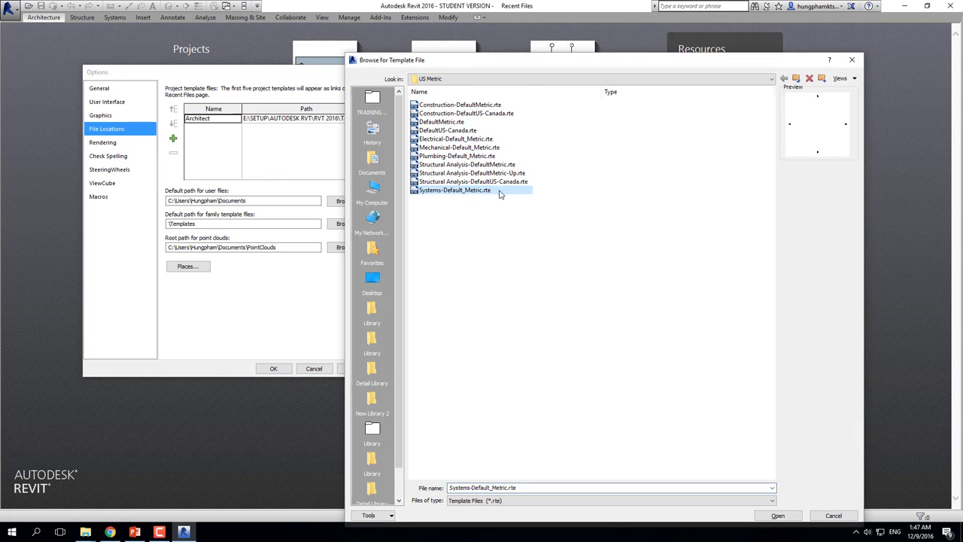
left_click(777, 516)
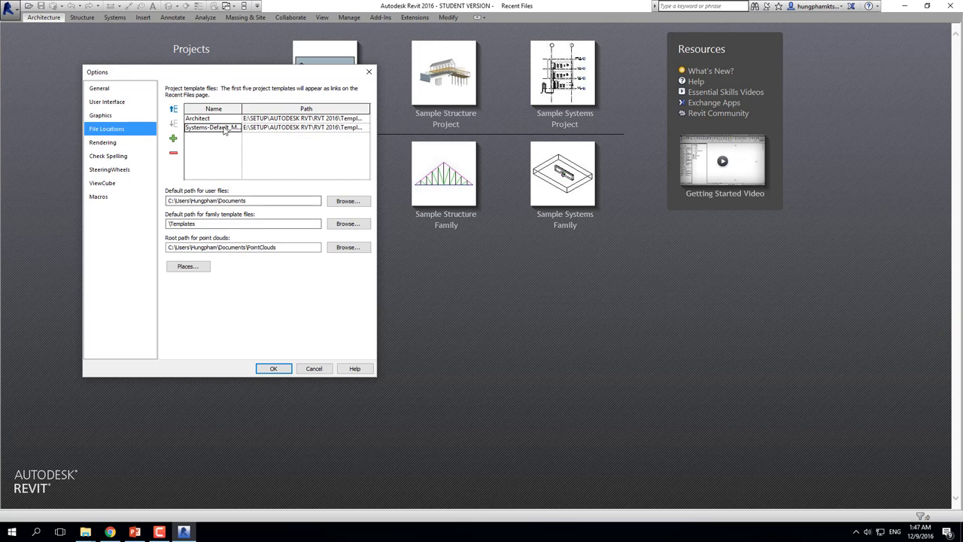
left_click(217, 128)
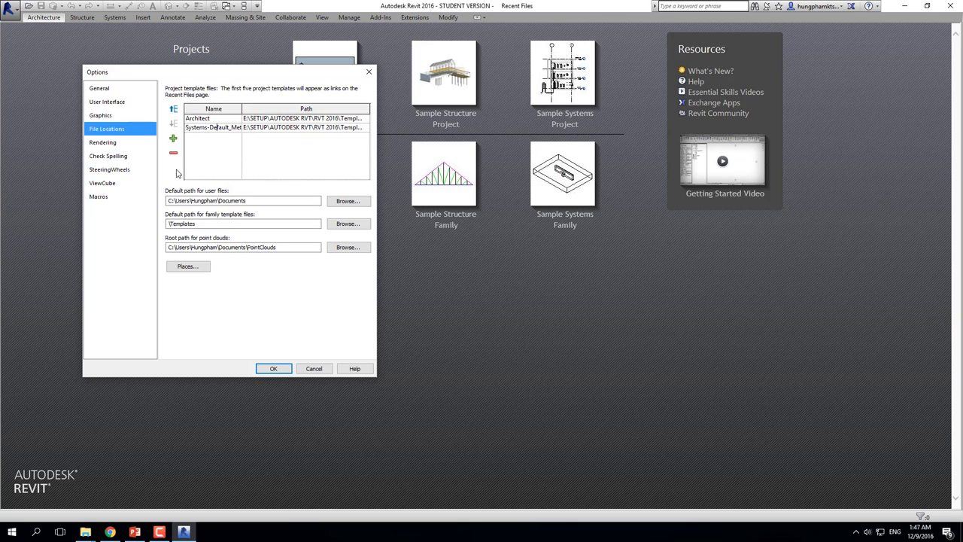
left_click(218, 129)
left_click(173, 155)
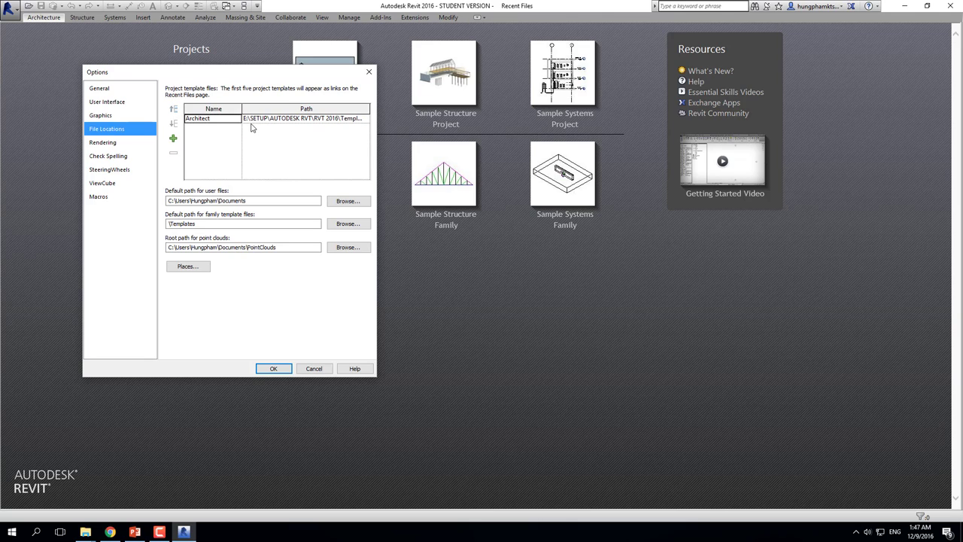
Point the family template path to E:\SETUP\AUTODESK RVT\RVT 2016\Family Templates\English\.
left_click(356, 226)
left_click(374, 186)
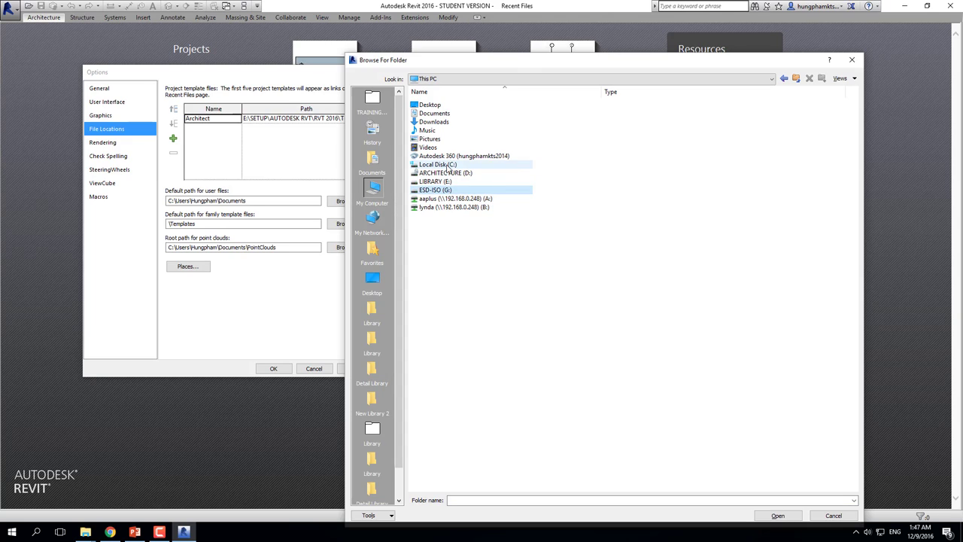
double_click(444, 182)
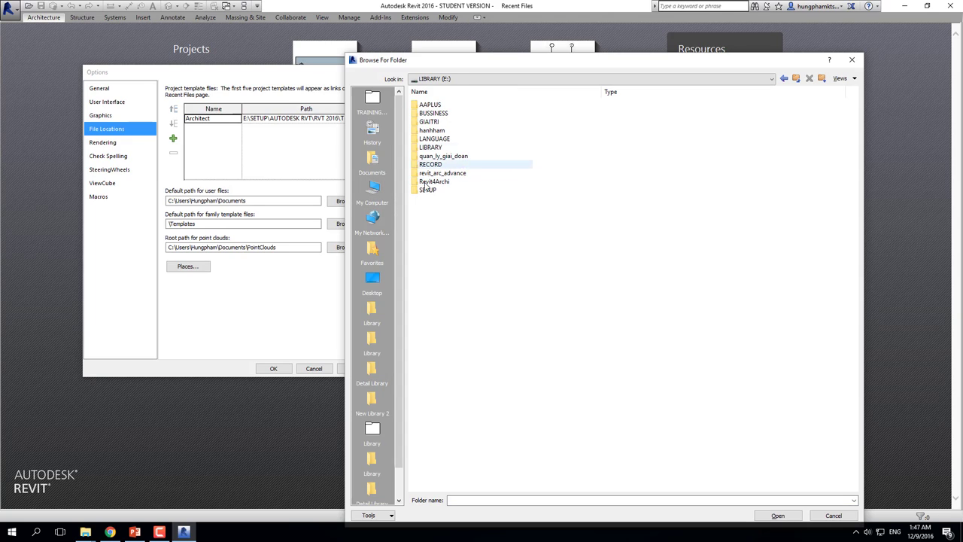
double_click(427, 189)
double_click(440, 114)
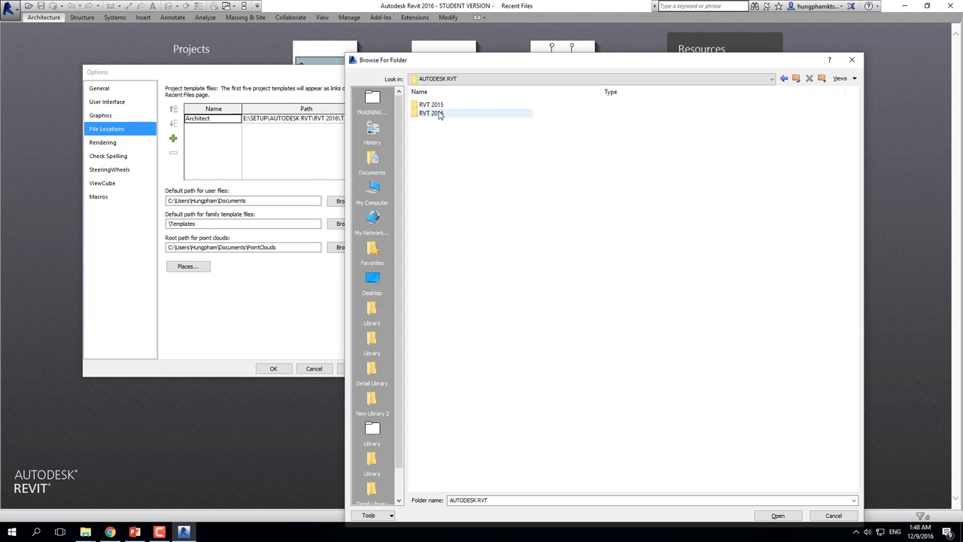
double_click(440, 114)
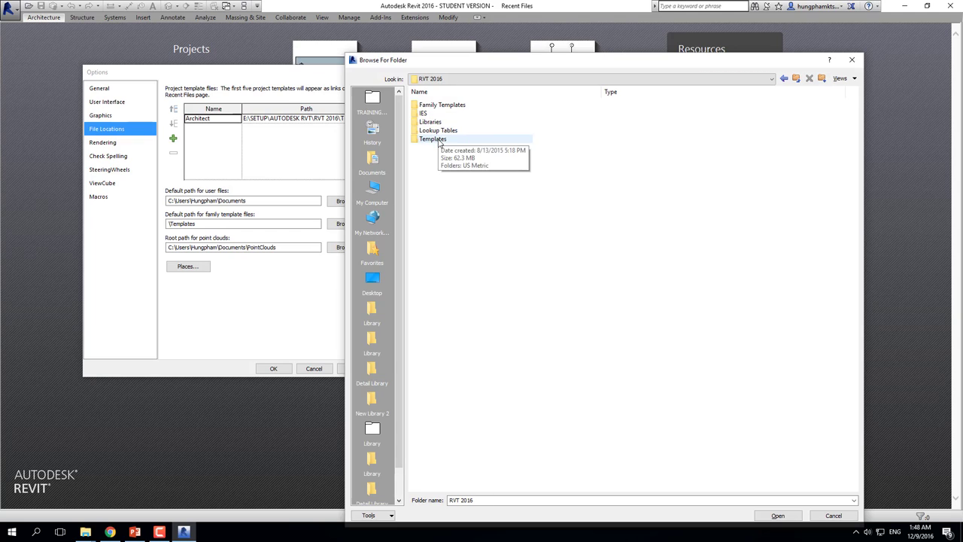
double_click(440, 105)
double_click(440, 106)
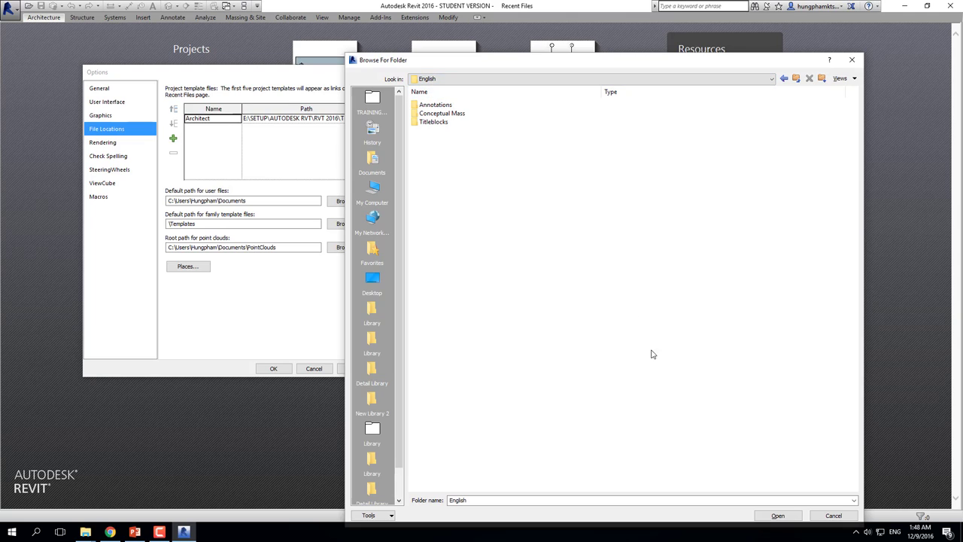
left_click(778, 516)
left_click(777, 515)
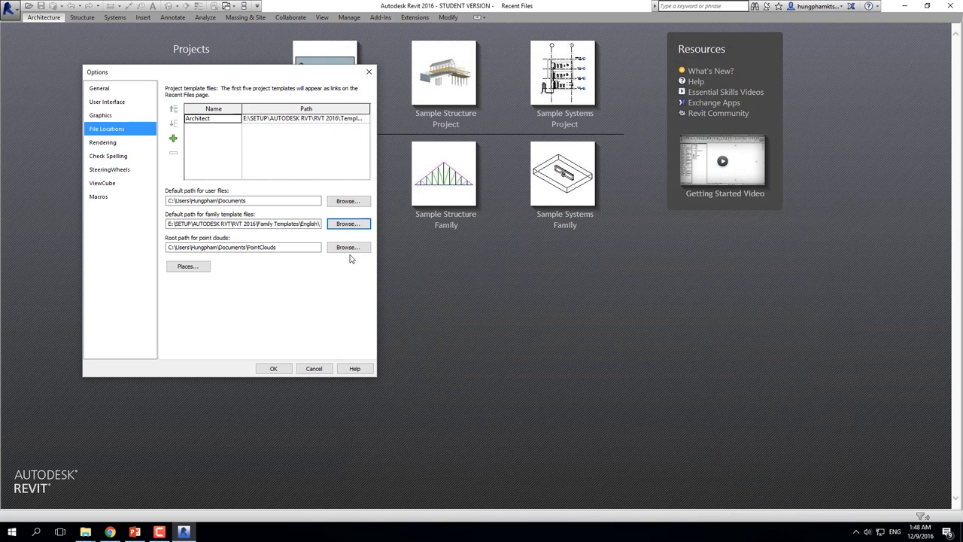
left_click(189, 266)
Set the Library place to E:\SETUP\AUTODESK RVT\RVT 2016\Libraries\US Metric.
left_click(143, 180)
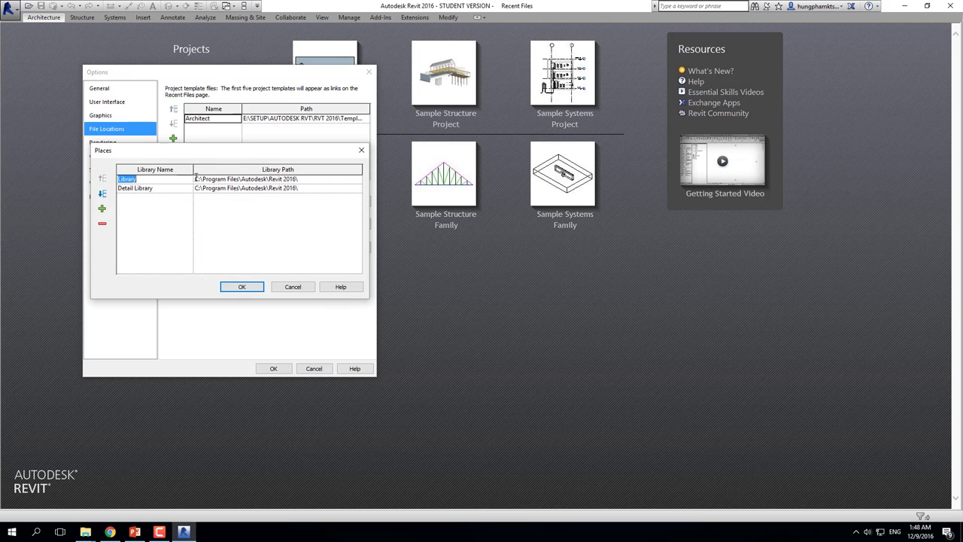
left_click(353, 181)
left_click(356, 179)
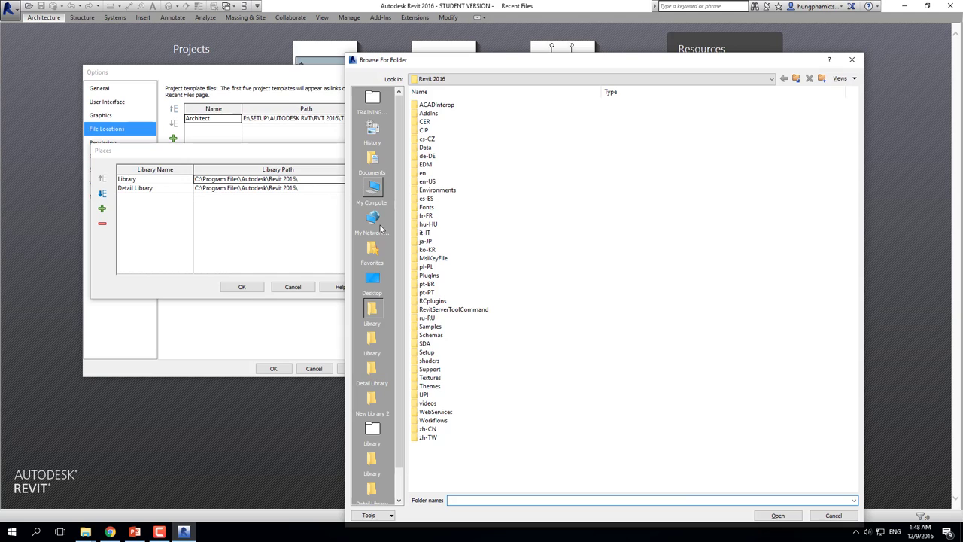
left_click(372, 188)
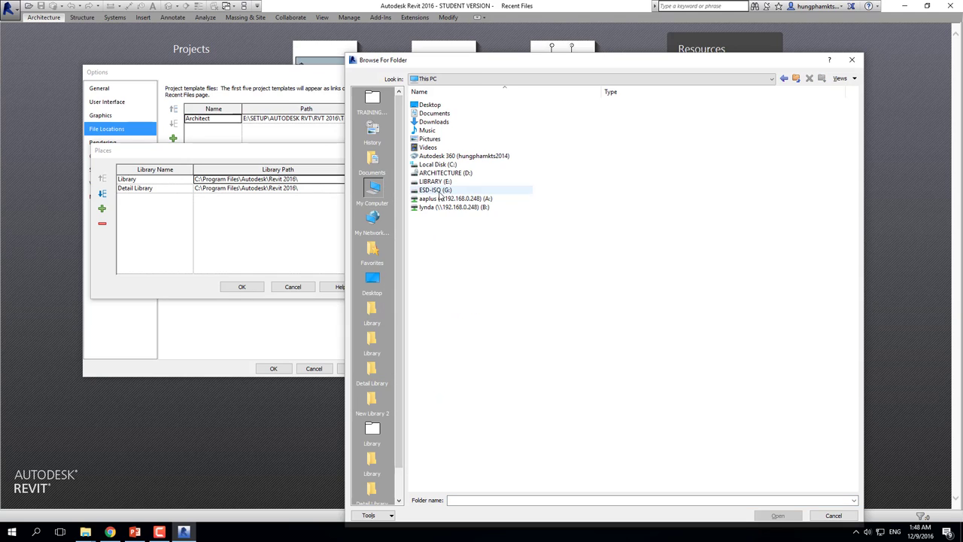
double_click(436, 182)
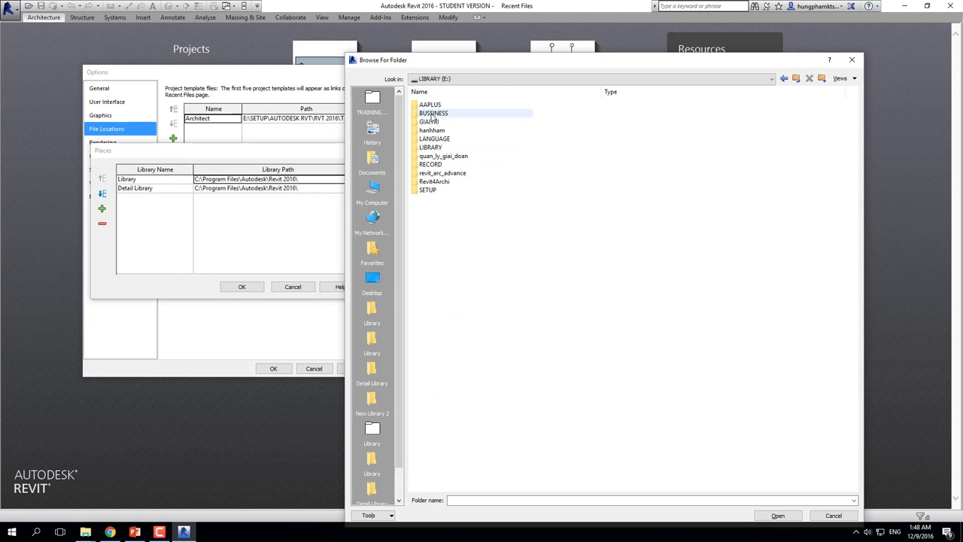
double_click(430, 190)
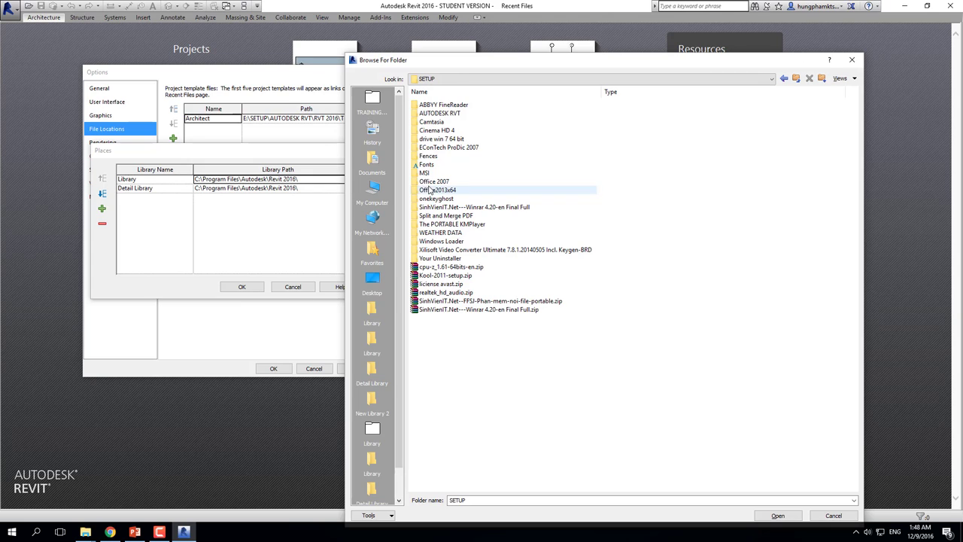
left_click(431, 114)
double_click(431, 115)
double_click(431, 113)
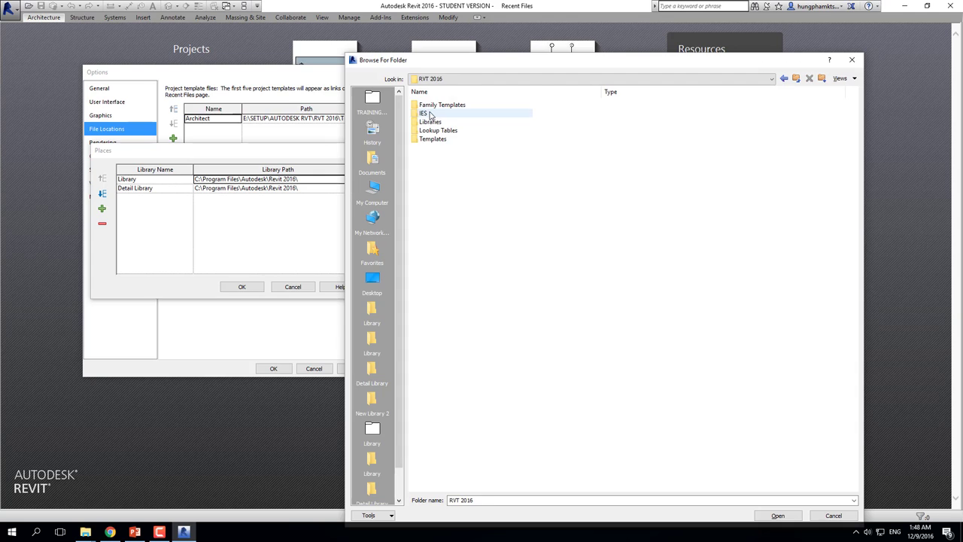
double_click(429, 121)
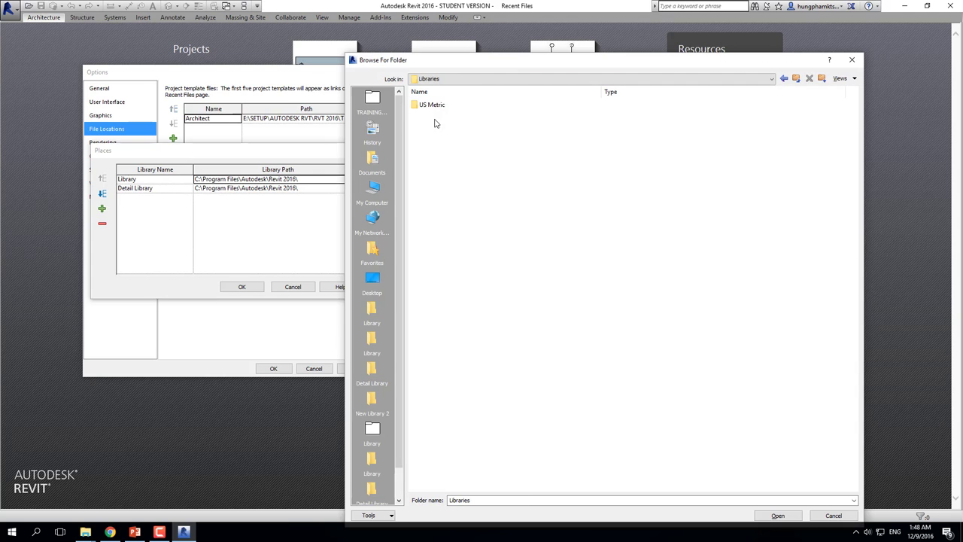
double_click(431, 104)
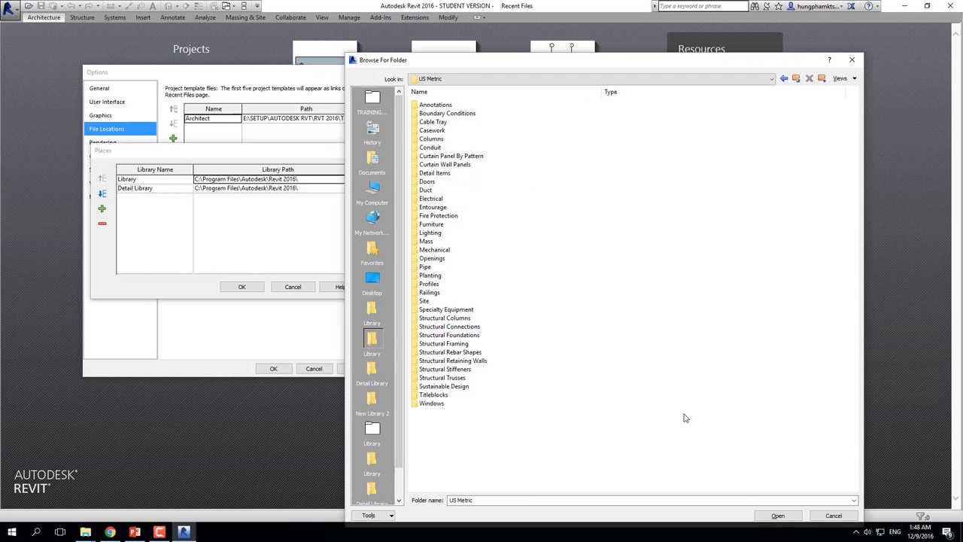
left_click(778, 516)
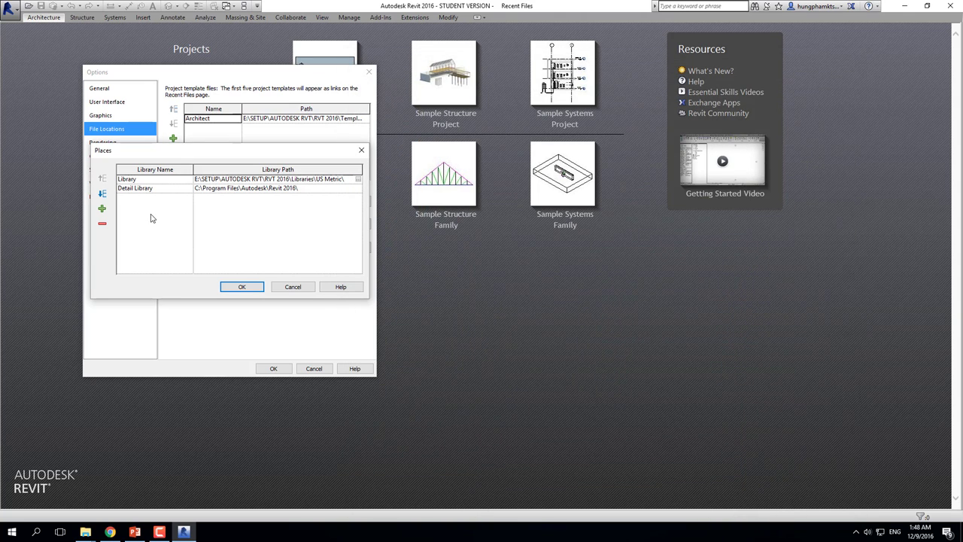
Set Detail Library to the US Metric\Detail Items folder and confirm Places and Options.
left_click(359, 188)
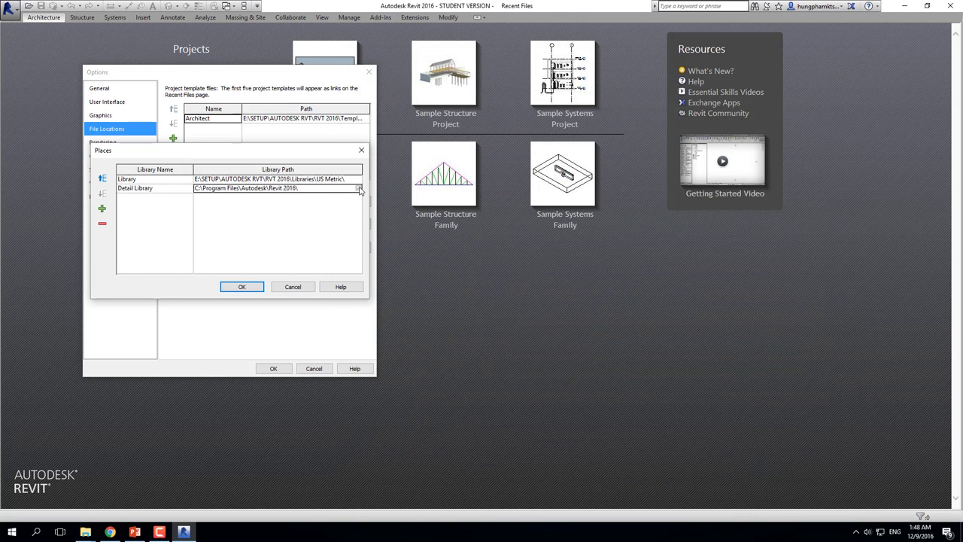
left_click(360, 189)
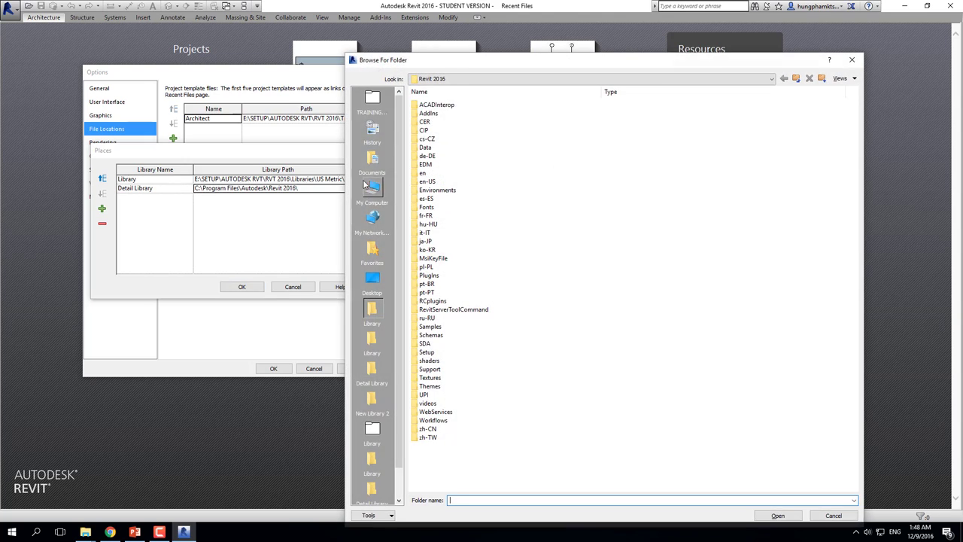
left_click(449, 79)
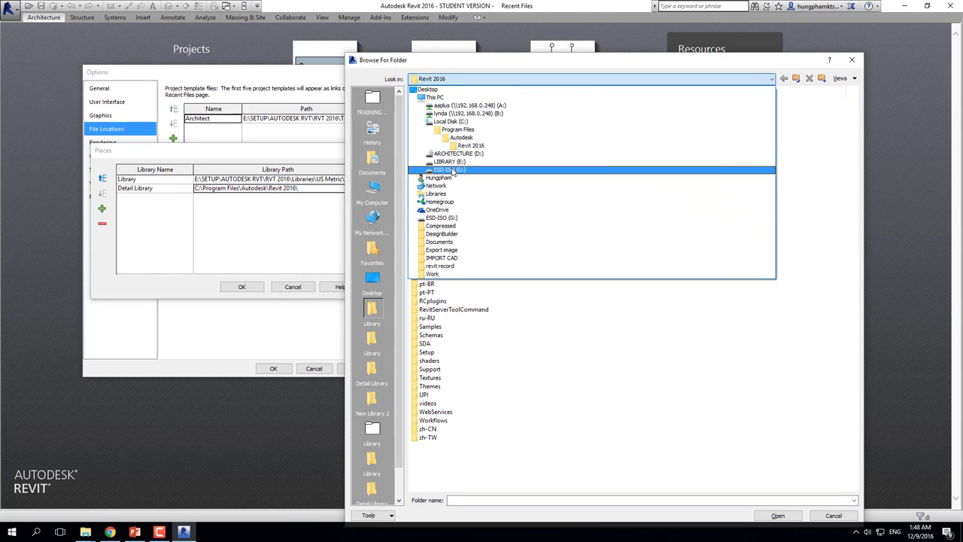
left_click(446, 161)
double_click(426, 190)
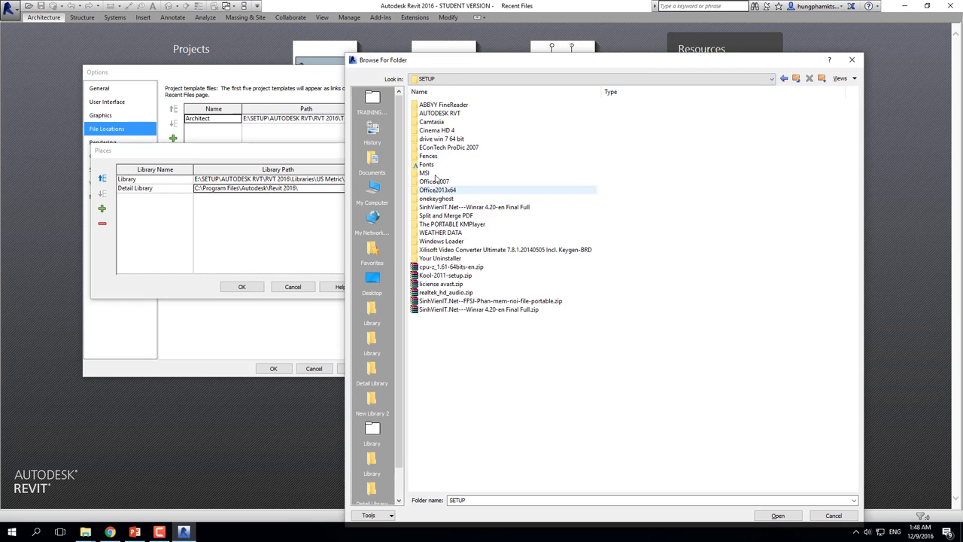
double_click(443, 115)
double_click(444, 114)
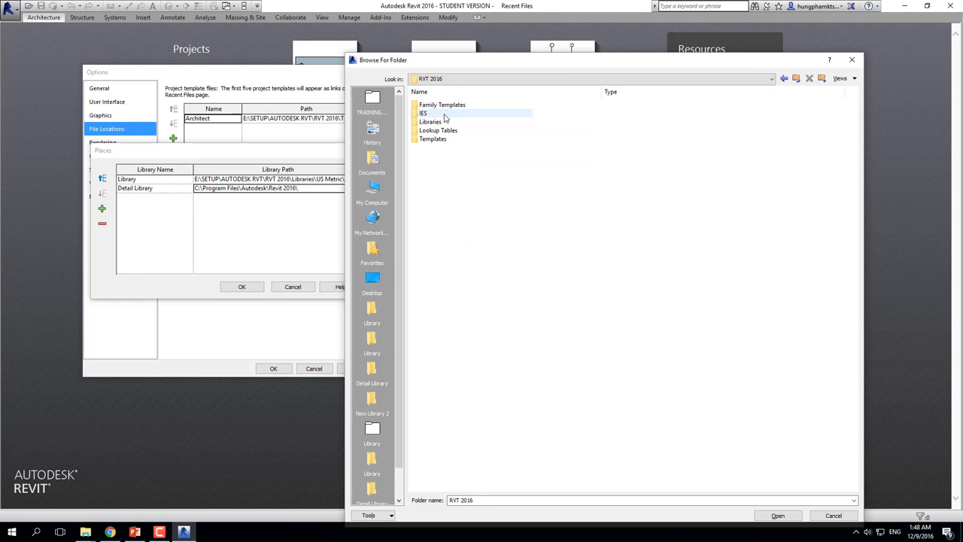
left_click(434, 130)
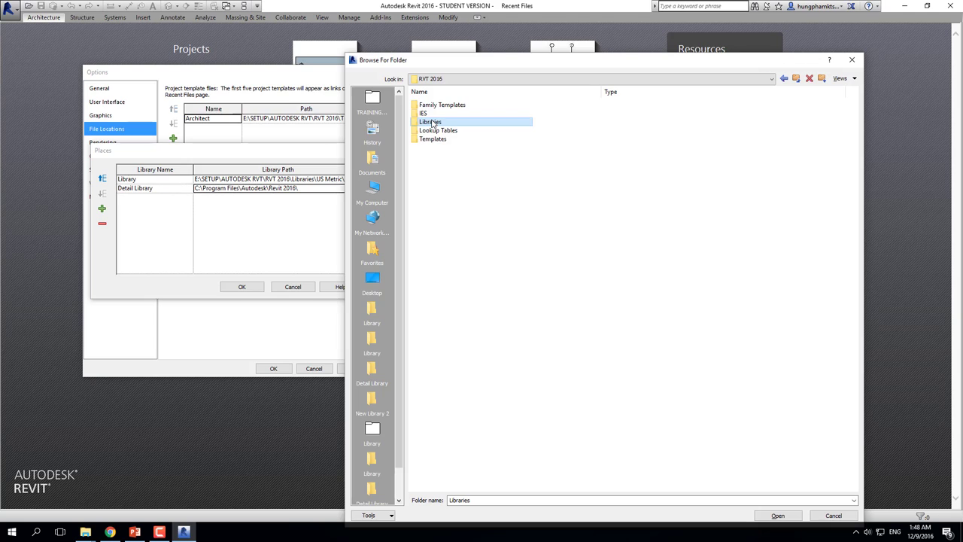
double_click(433, 123)
double_click(432, 106)
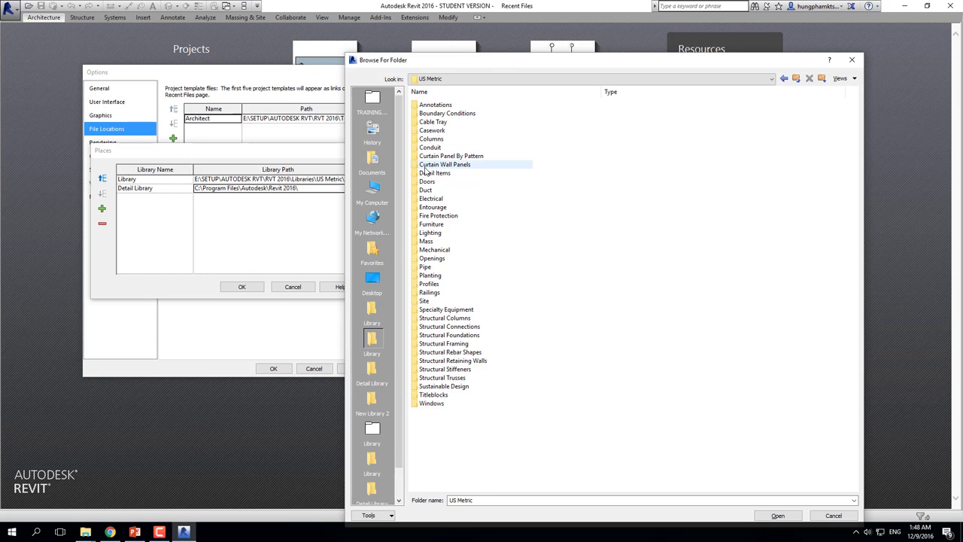
double_click(434, 173)
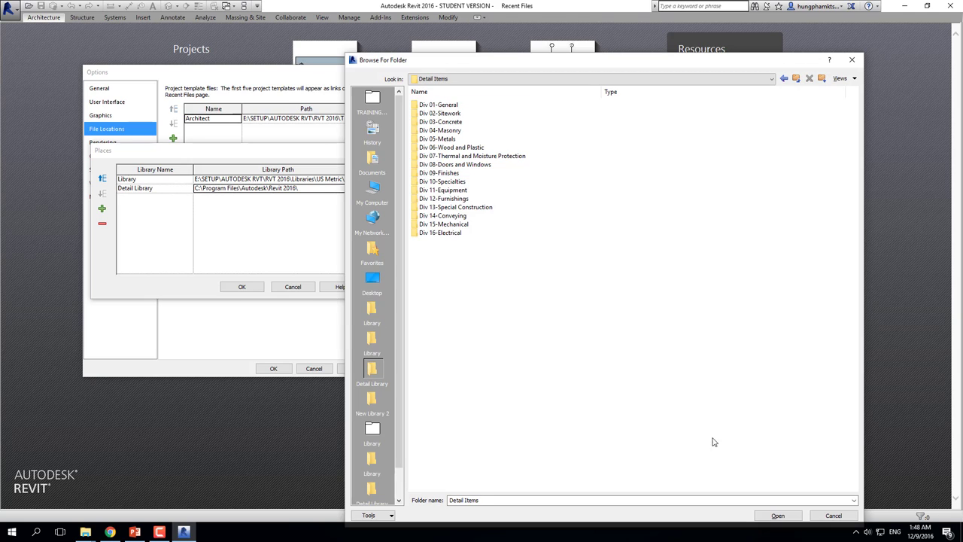
left_click(775, 515)
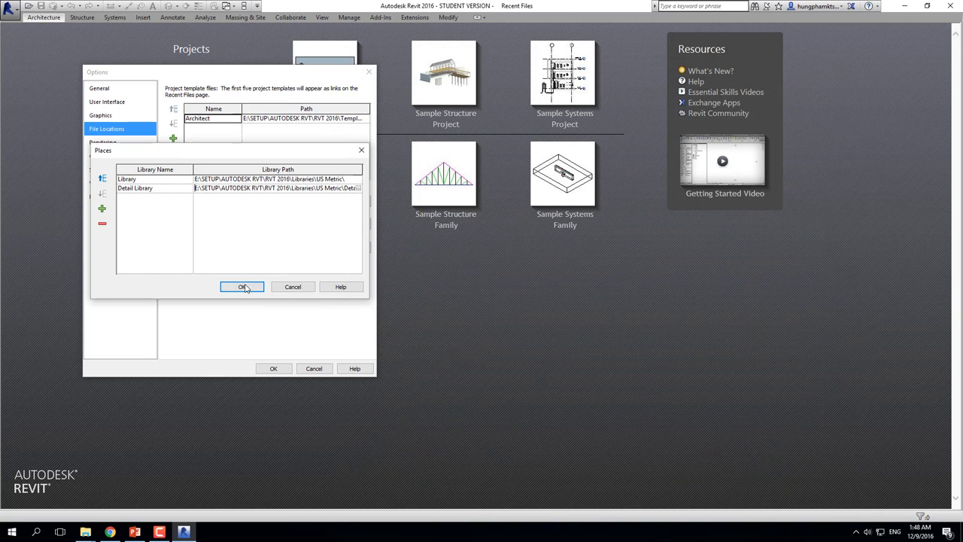
left_click(255, 288)
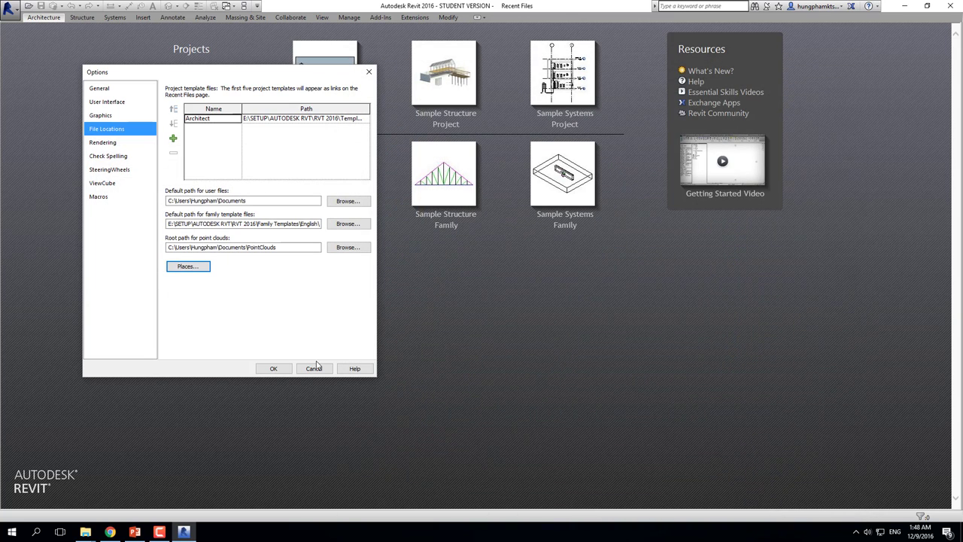
left_click(274, 369)
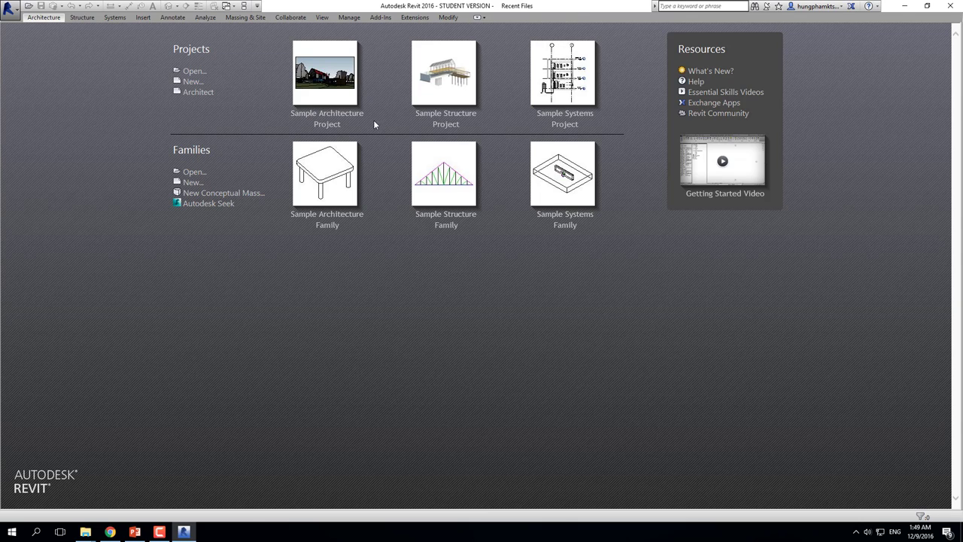
Open rac_advanced_sample_project.rvt from the Revit Sample Files folder.
left_click(9, 11)
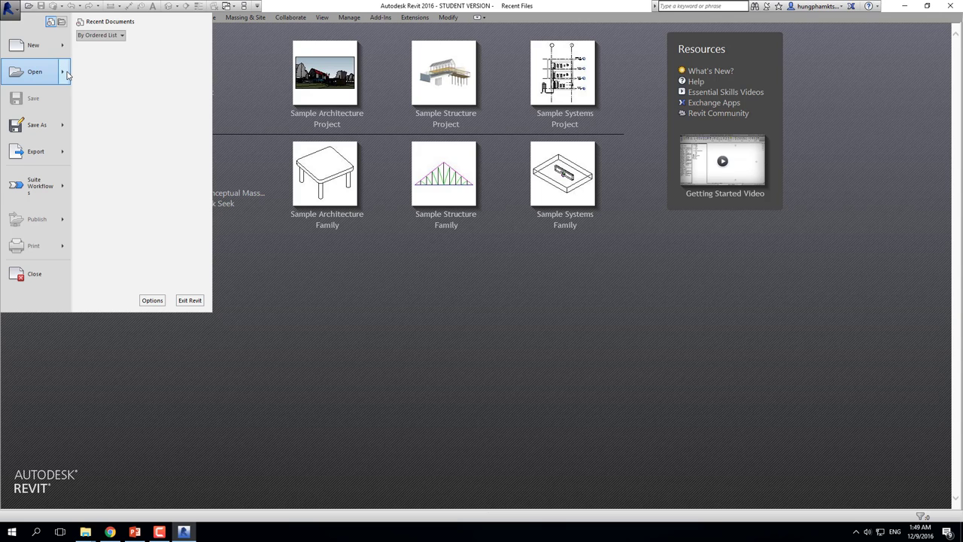
mouse_move(35, 72)
left_click(135, 216)
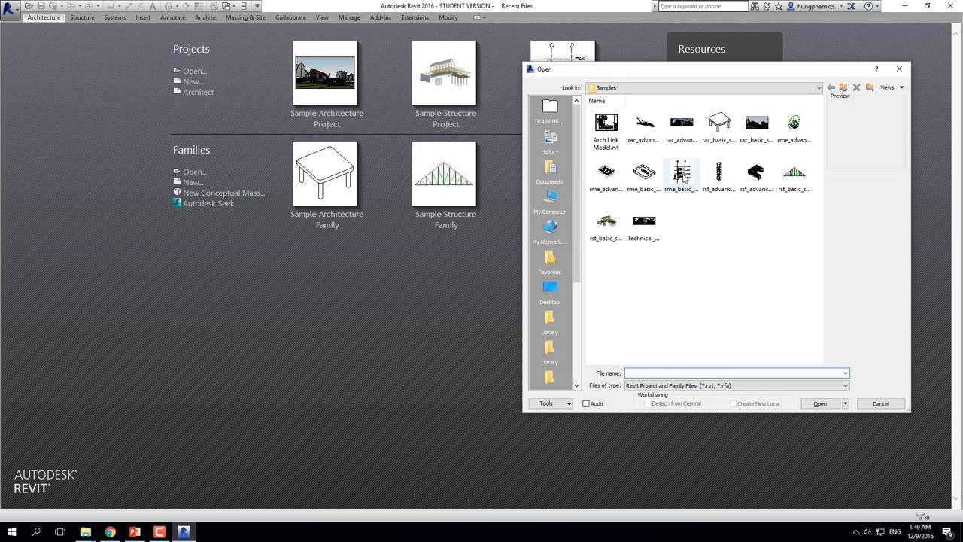
left_click(682, 124)
left_click(827, 407)
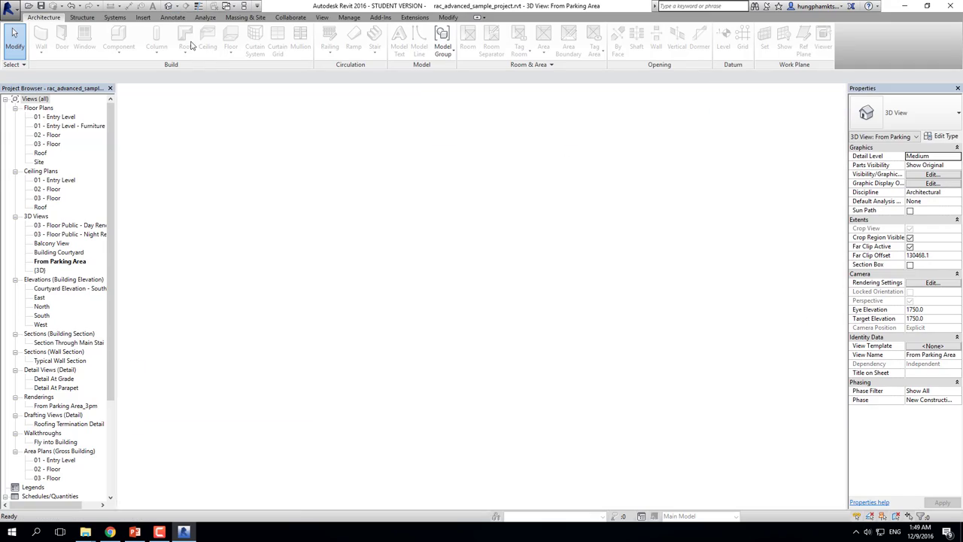
Zoom out the {3D} view to frame the whole building and sloped terrain.
scroll(485, 322, "up", 3)
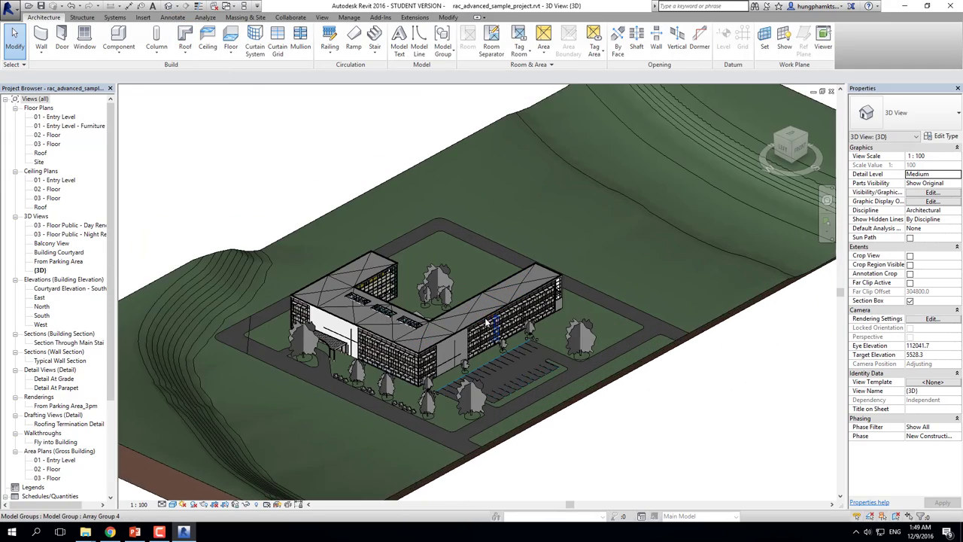
left_click(442, 331)
key("Escape")
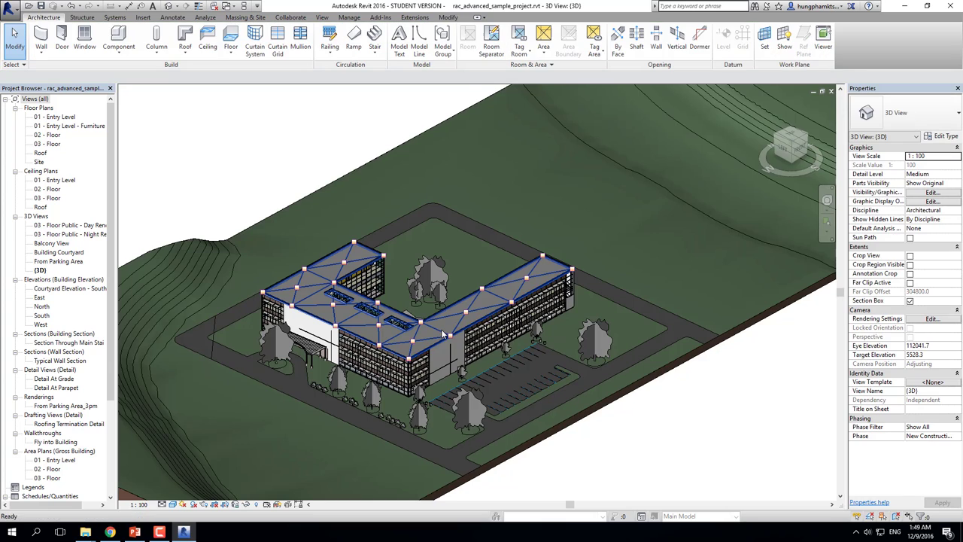
scroll(444, 333, "down", 4)
scroll(444, 333, "down", 2)
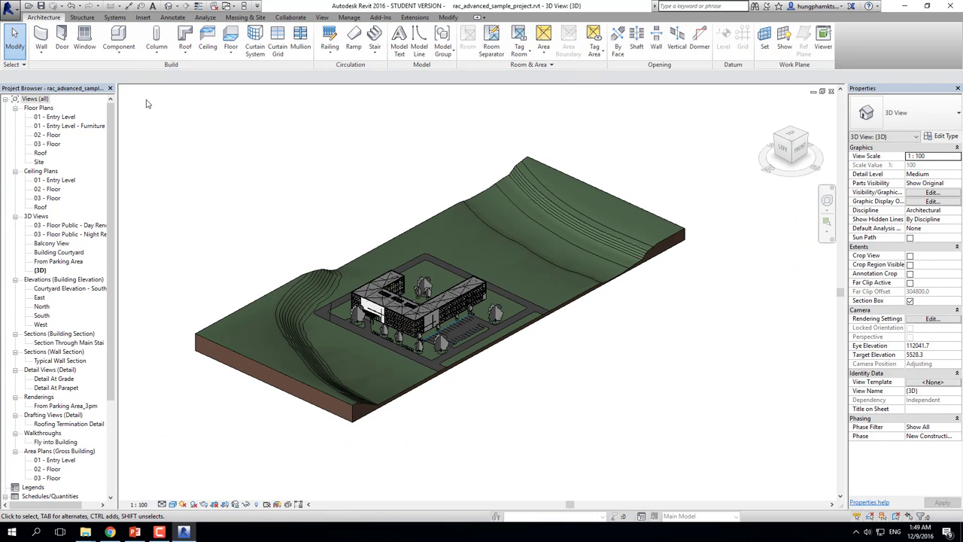
left_click_drag(146, 103, 736, 471)
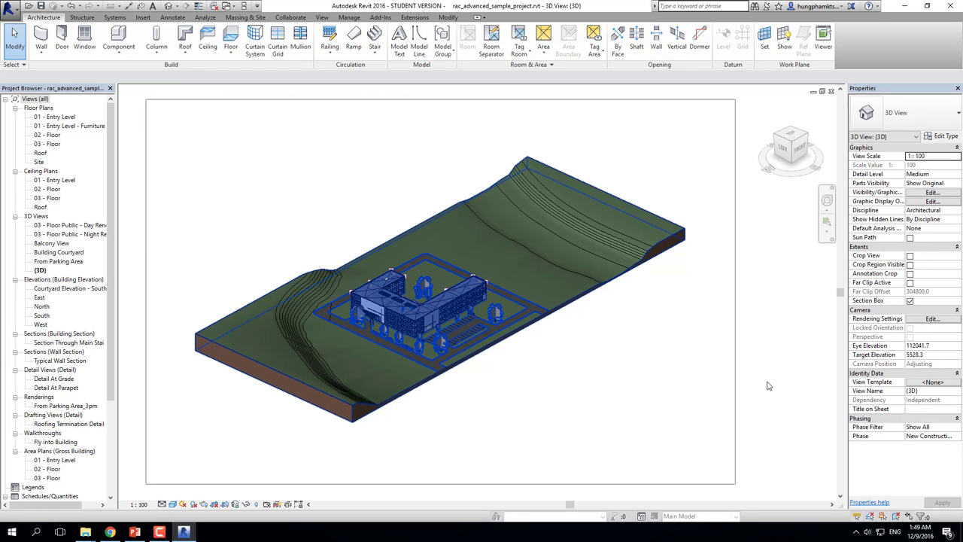
key("Escape")
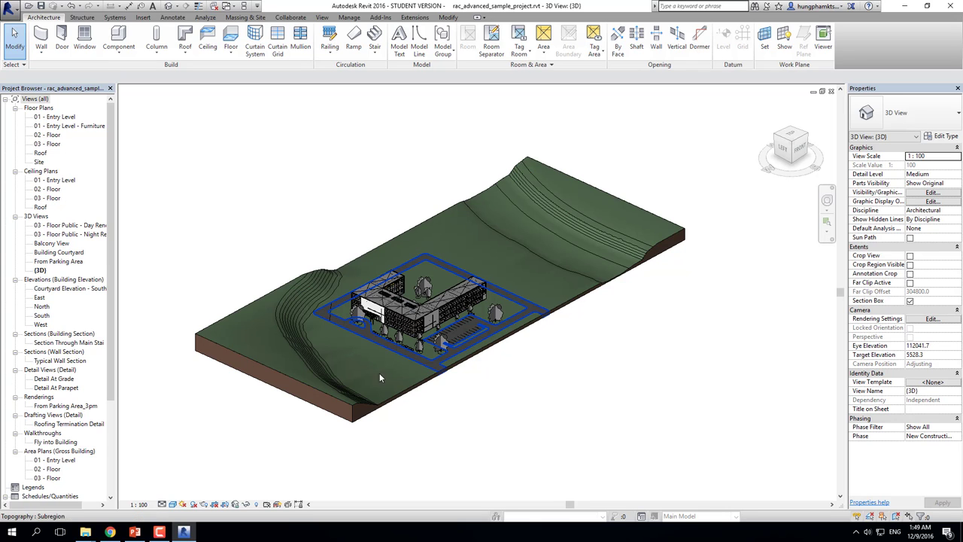
Switch to Chrome and look over the Revit Free Download page and download links post.
left_click(109, 532)
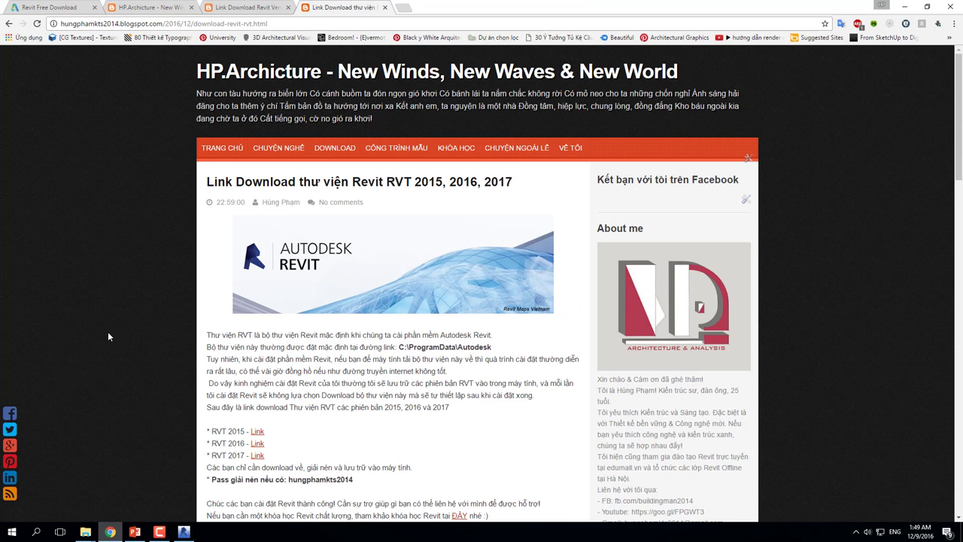
left_click(53, 7)
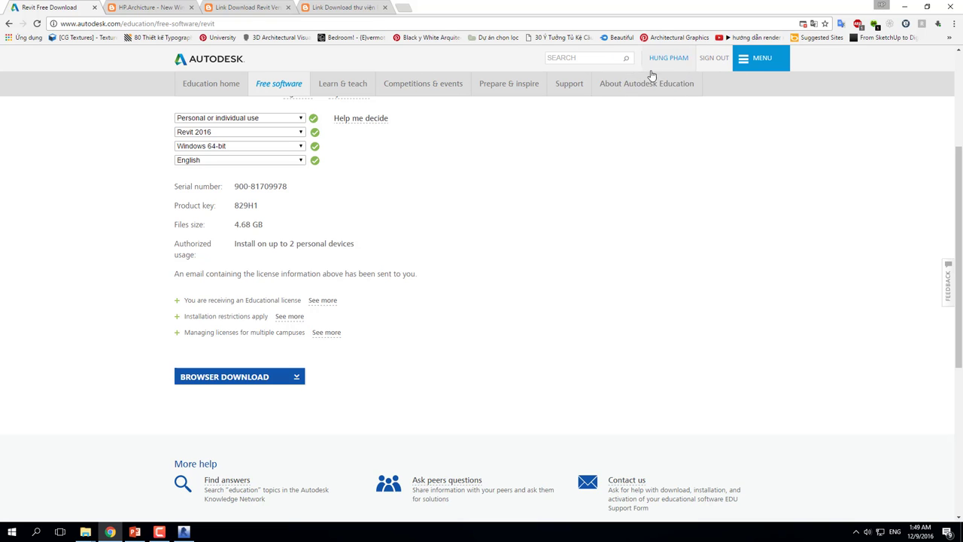
scroll(293, 215, "up", 2)
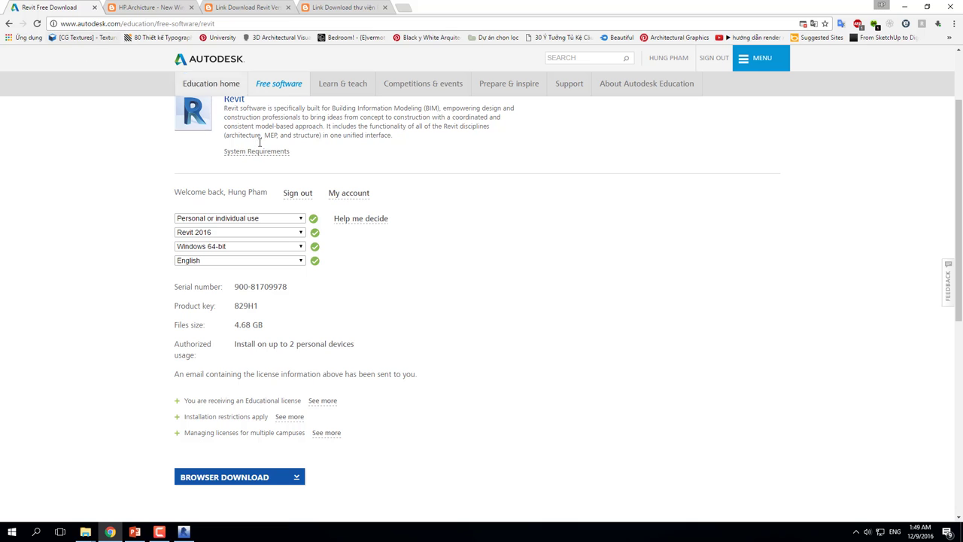
left_click(232, 6)
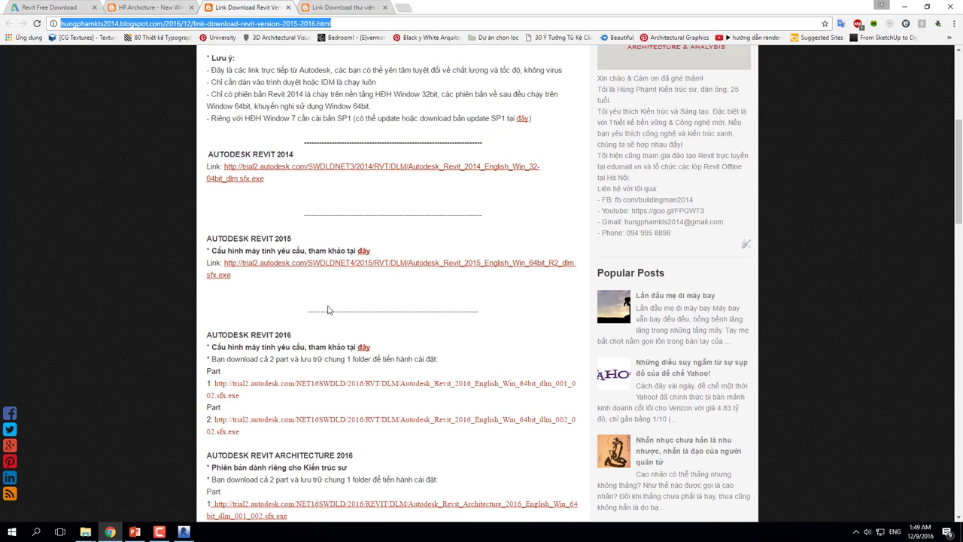
scroll(327, 307, "up", 1)
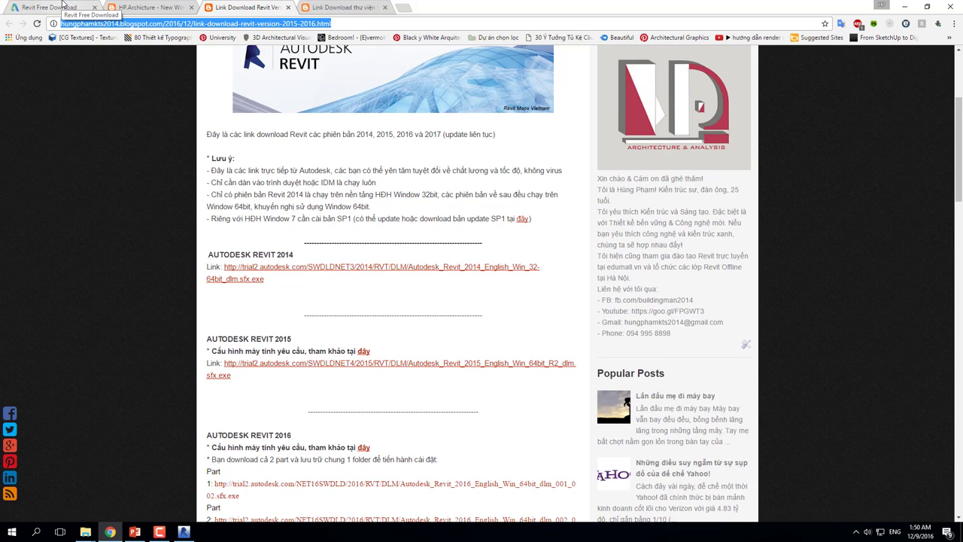
left_click(63, 7)
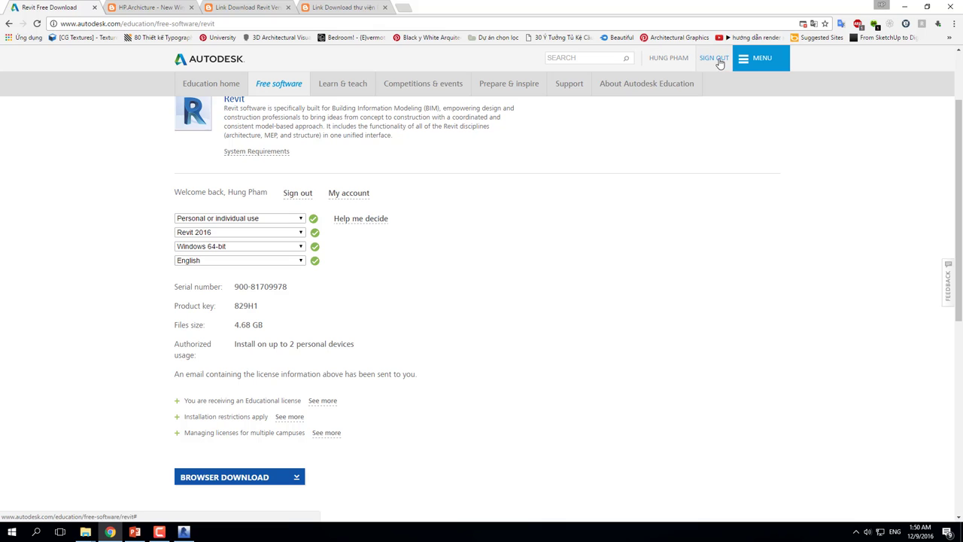
Highlight the license details, then scroll the RVT library download post for 2015–2017 links.
scroll(309, 282, "down", 1)
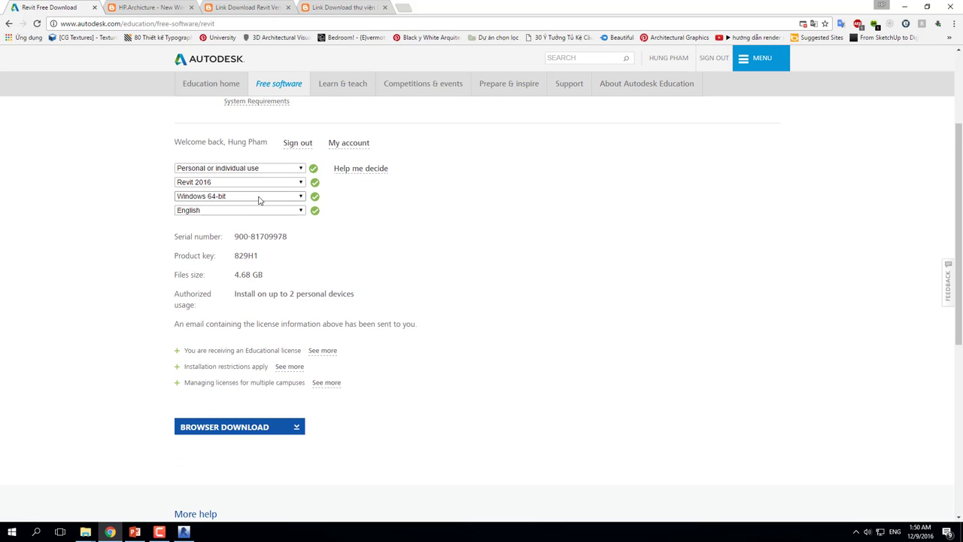
double_click(257, 255)
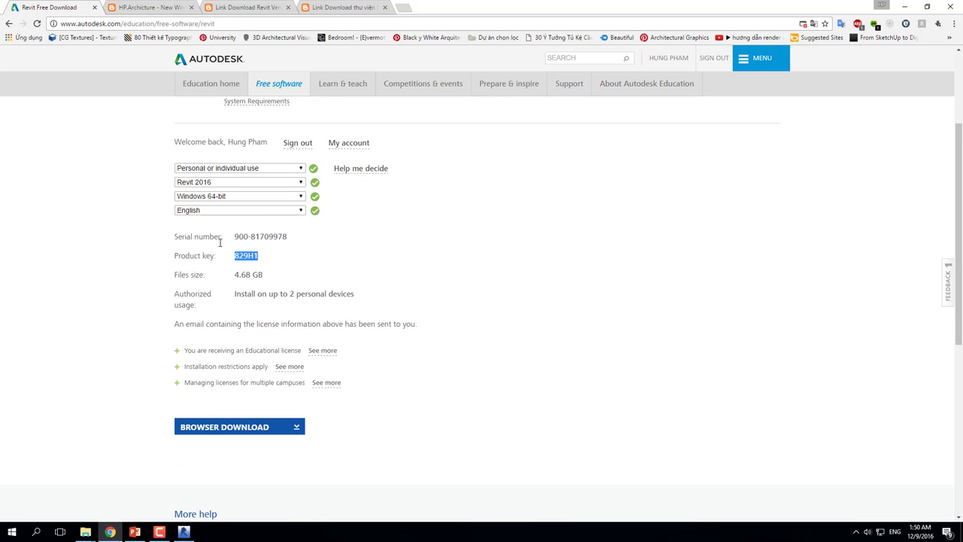
left_click_drag(232, 235, 306, 264)
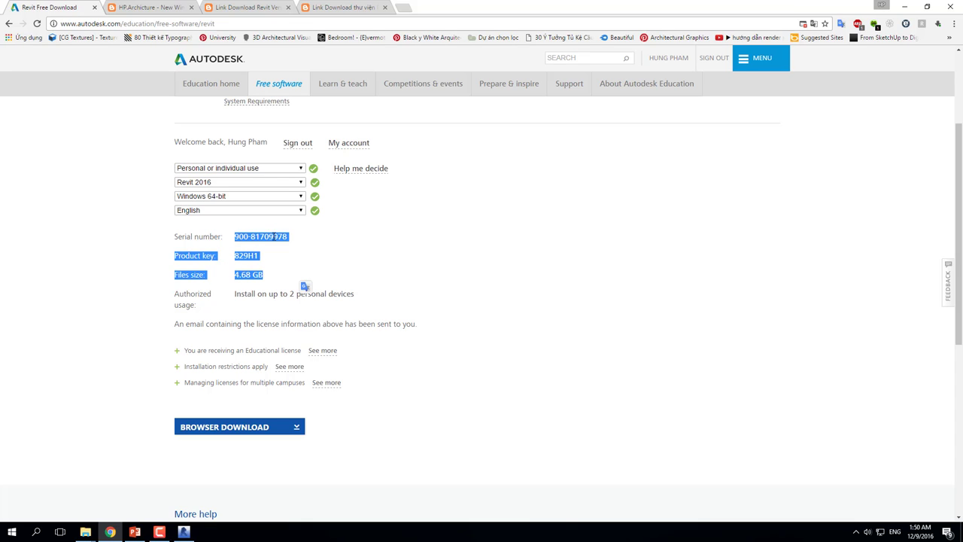
left_click(265, 260)
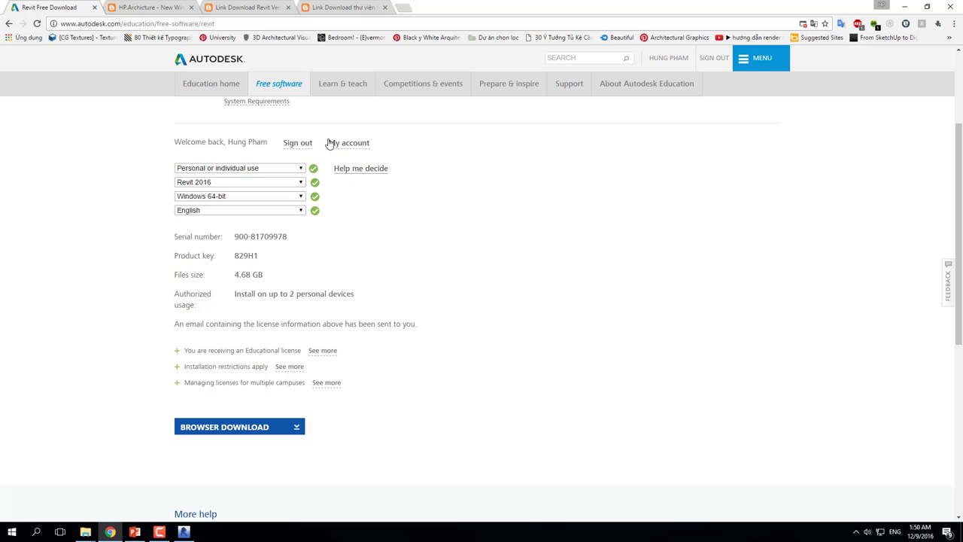
left_click(320, 7)
scroll(370, 256, "down", 3)
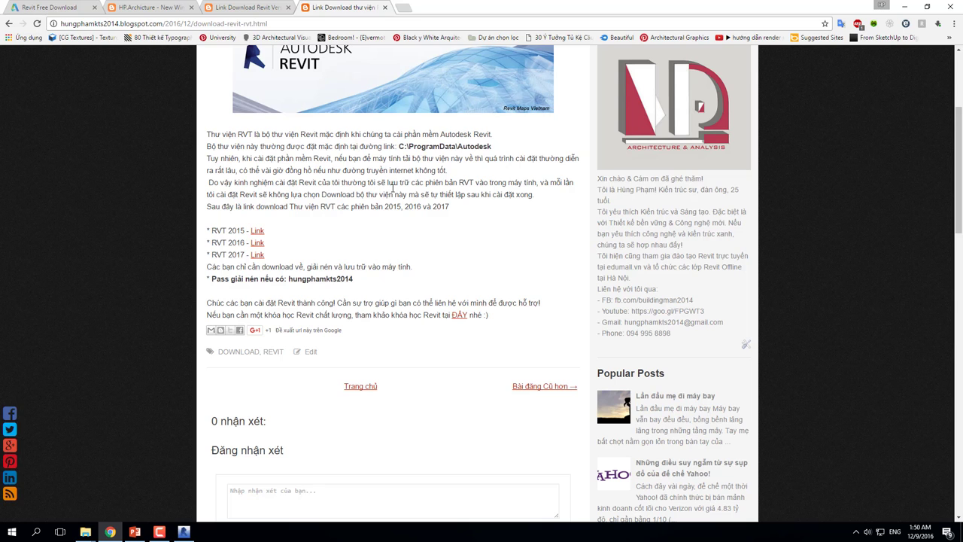
Return to Revit and frame the sample project's site and building in {3D}.
left_click(184, 532)
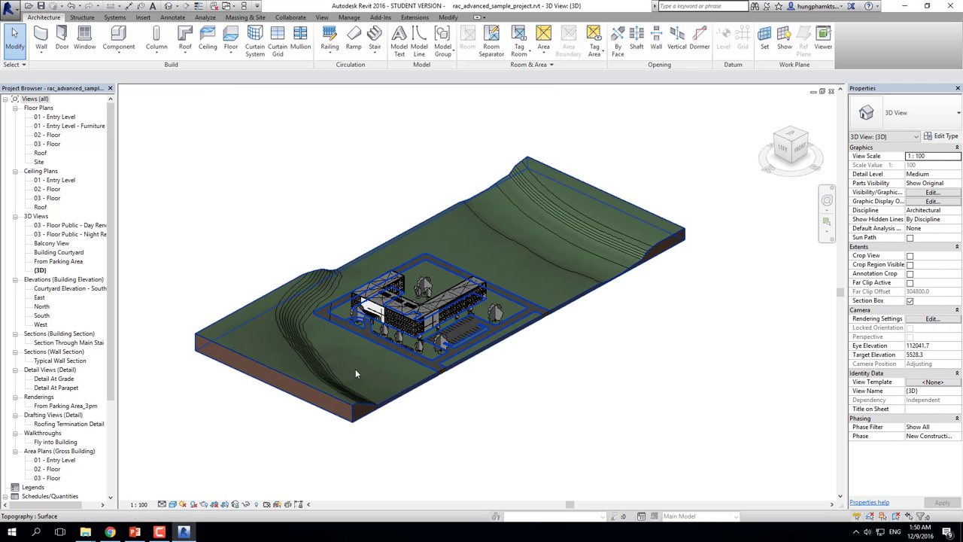
mouse_move(639, 308)
middle_mouse_down()
mouse_move(672, 313)
mouse_move(645, 315)
middle_mouse_up()
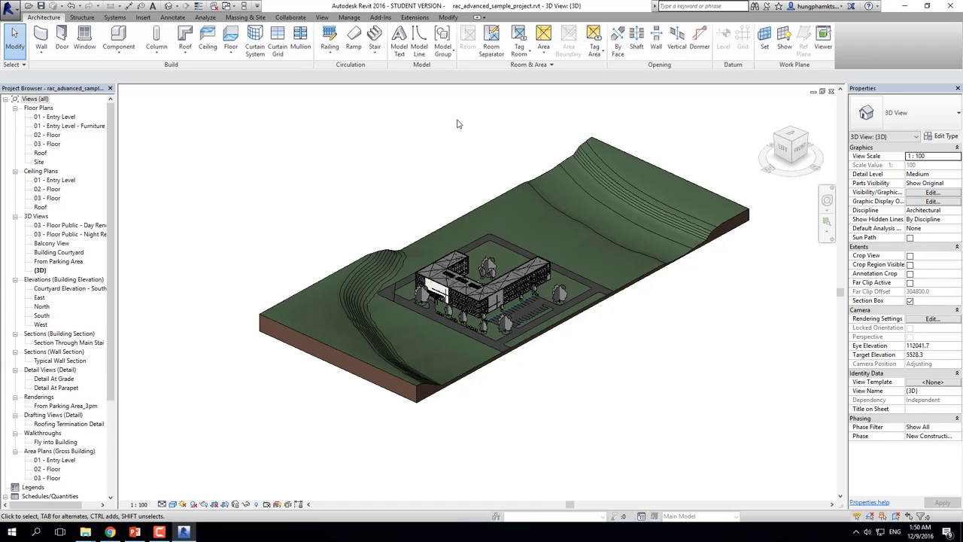
left_click_drag(200, 103, 779, 435)
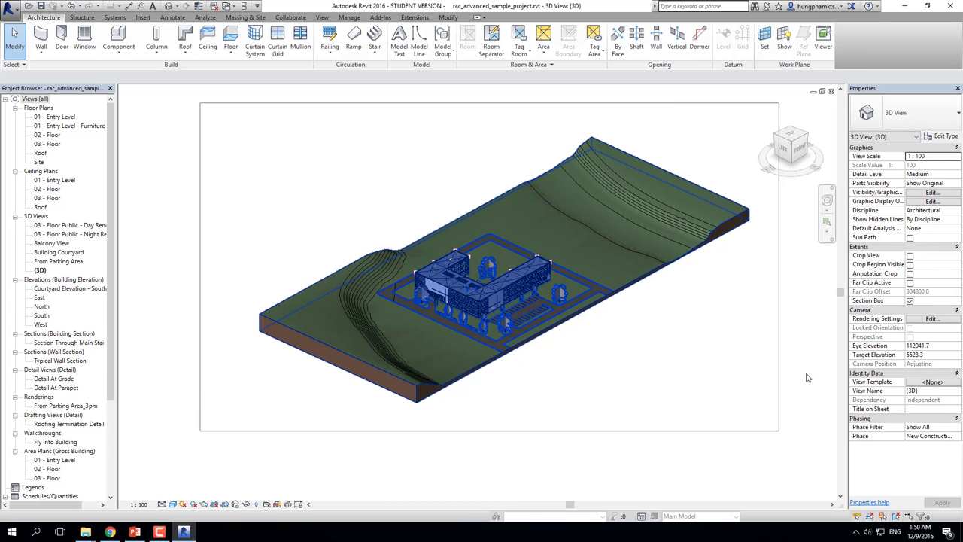
left_click(641, 385)
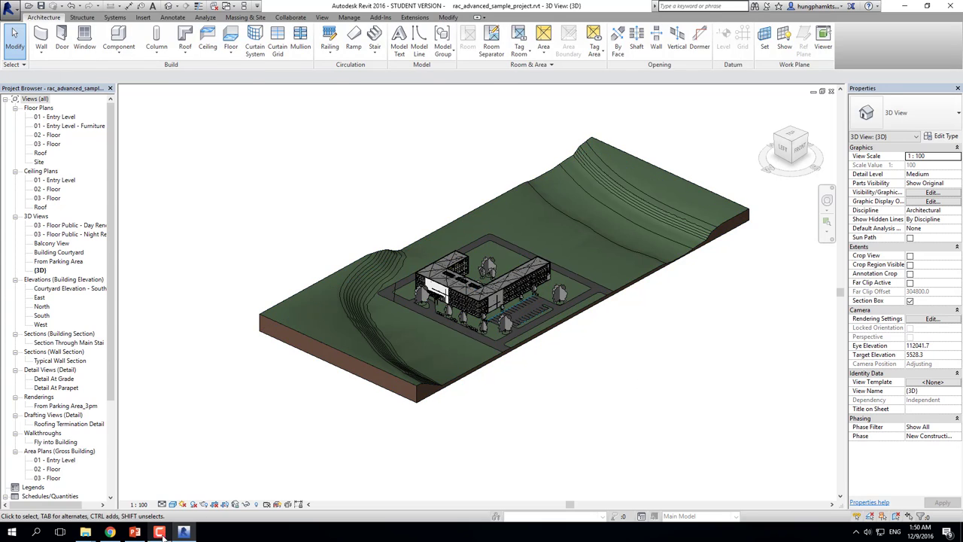